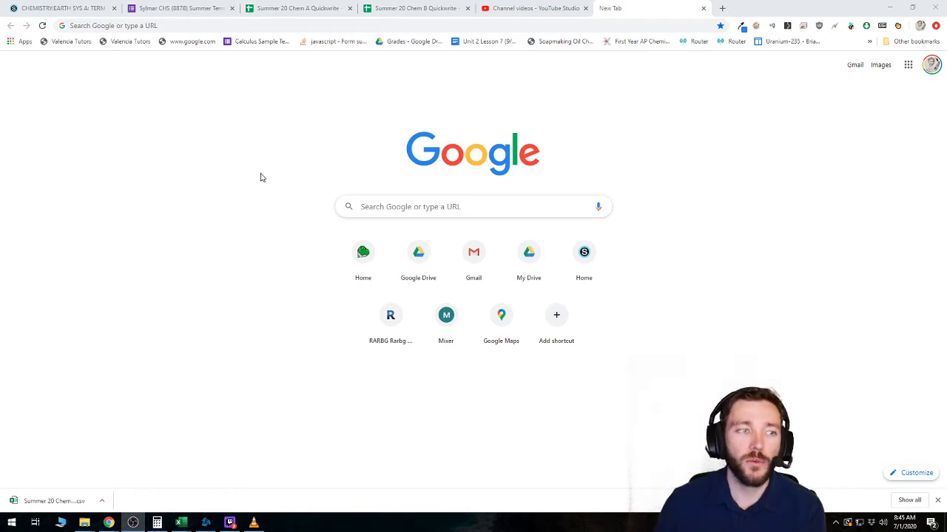
In the Summer 20 Chem A Quickwrite spreadsheet, set the instructor's Start of Day Check In on the 7/1 sheet to 20%
left_click(288, 8)
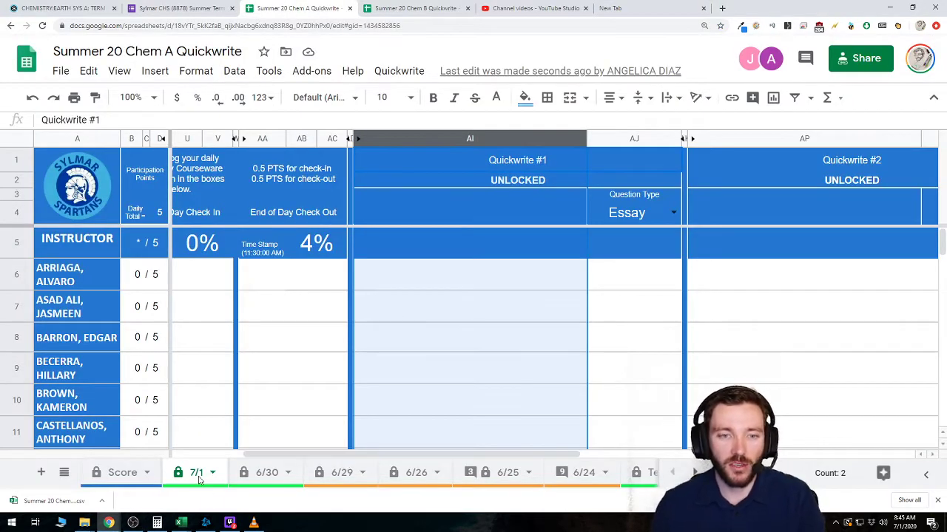
left_click(199, 245)
double_click(198, 246)
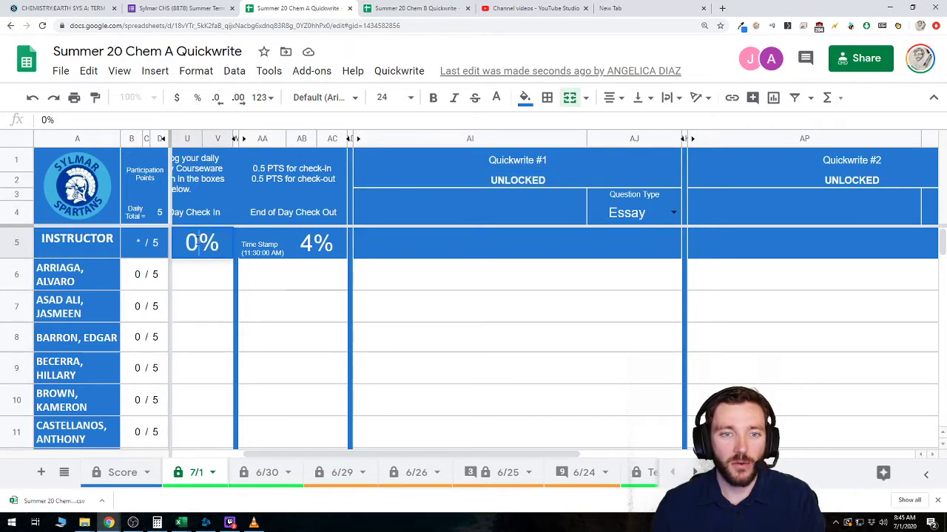
key("BackSpace")
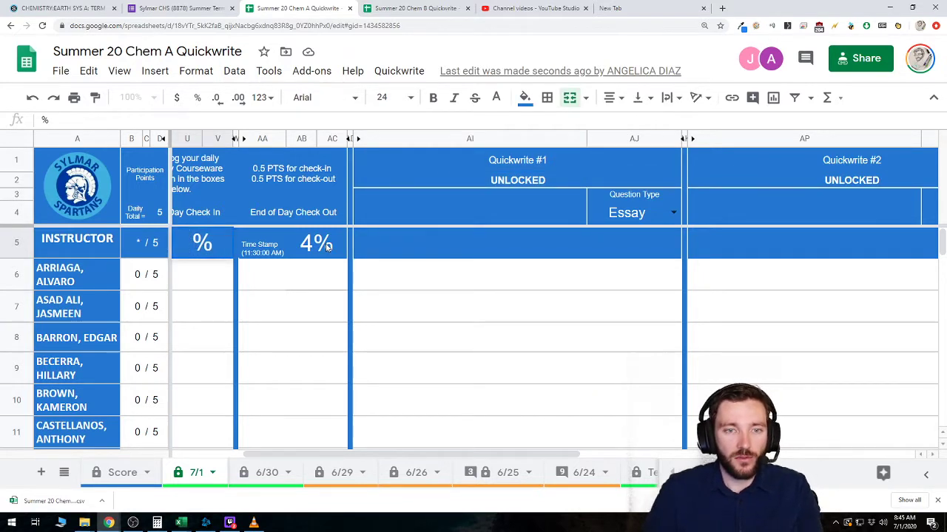
type("20")
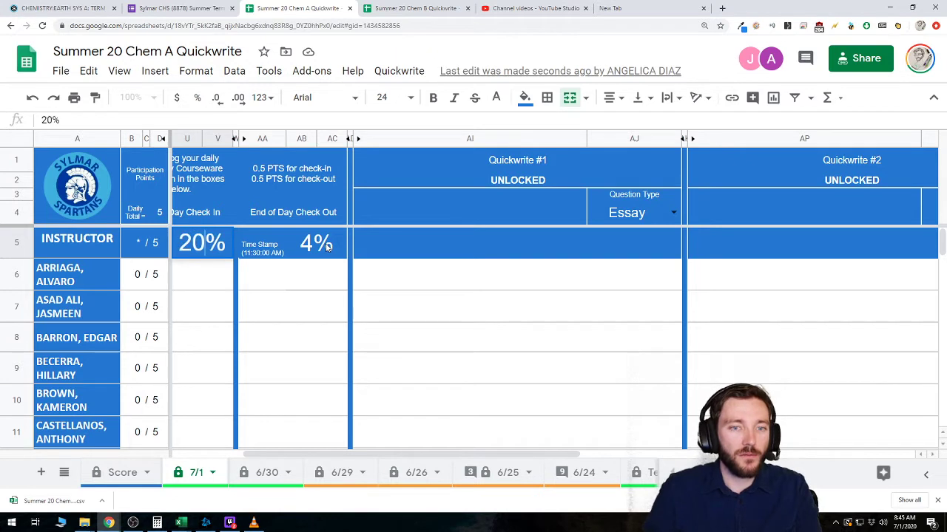
key("Return")
Set the instructor's End of Day Check Out on the 7/1 sheet to 25%
key("Up")
key("Right")
key("Right")
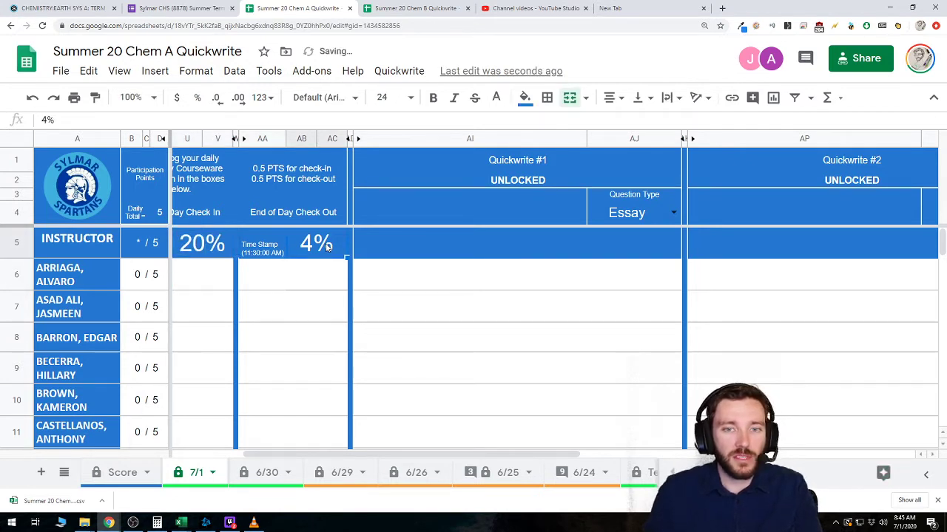
double_click(307, 248)
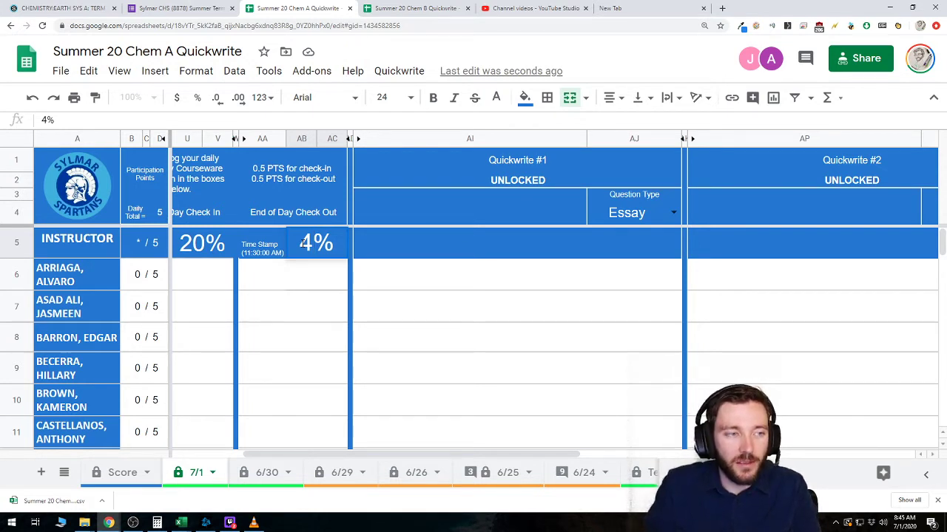
key("BackSpace")
type("25")
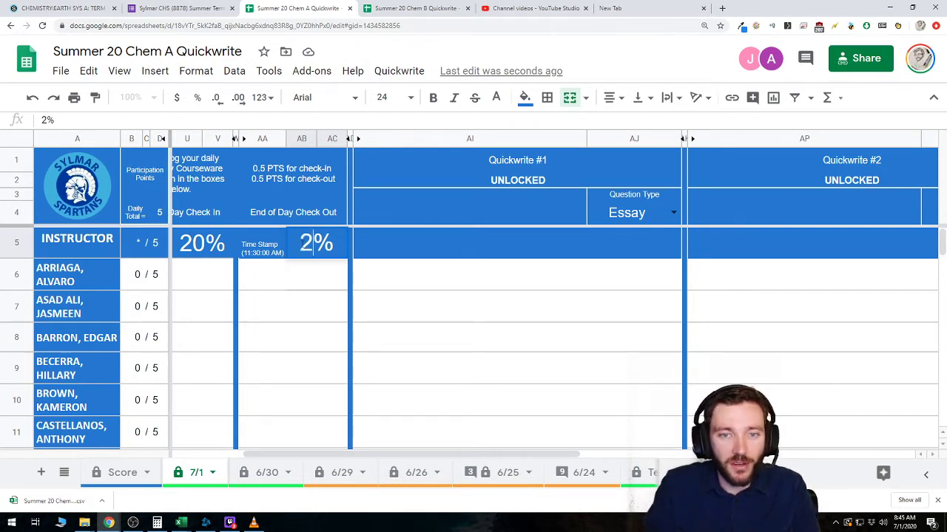
key("Return")
key("Left")
key("Left")
key("Left")
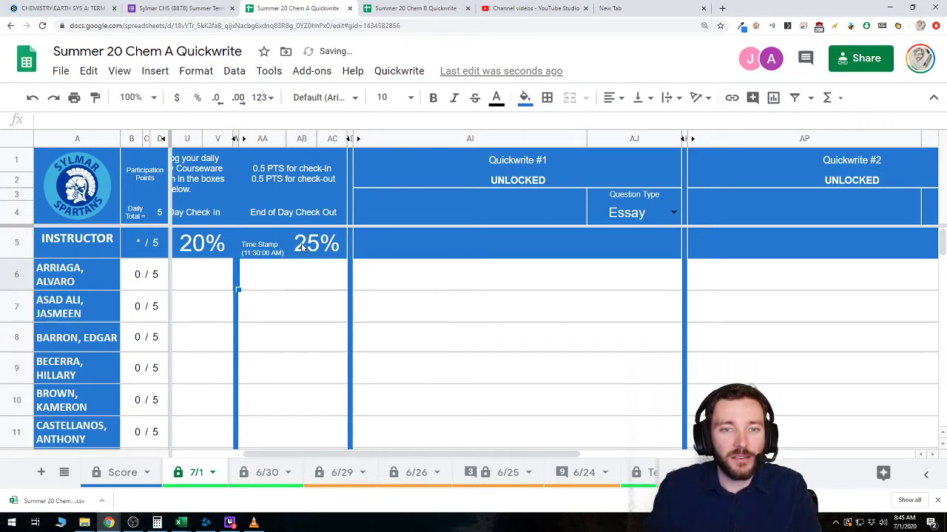
key("Right")
key("Right")
key("Left")
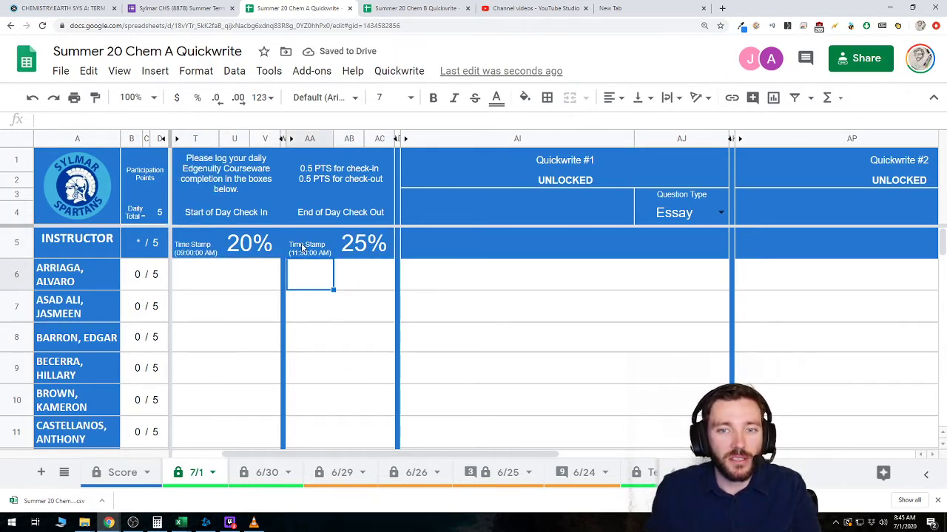
key("Right")
key("Up")
key("Down")
key("Left")
key("Up")
key("Right")
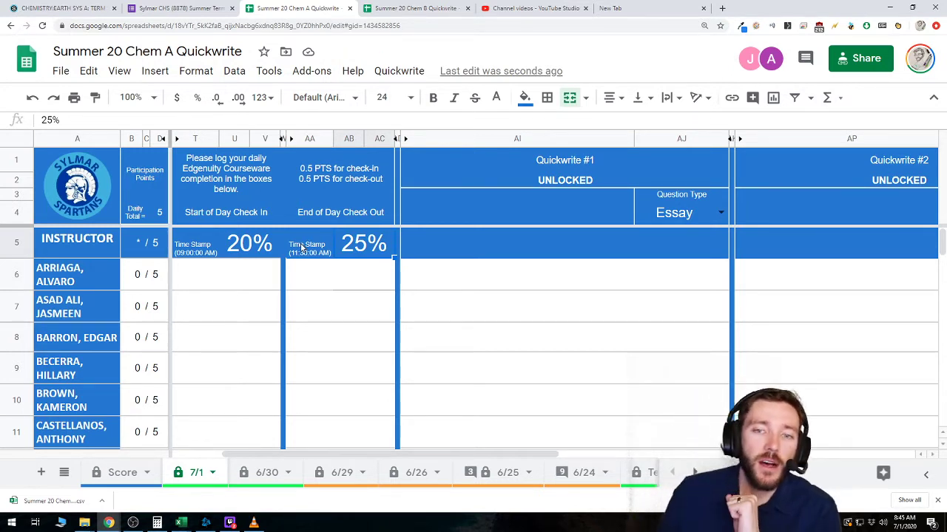
Change the tab color of the 6/30 sheet to orange
left_click(265, 473)
right_click(264, 473)
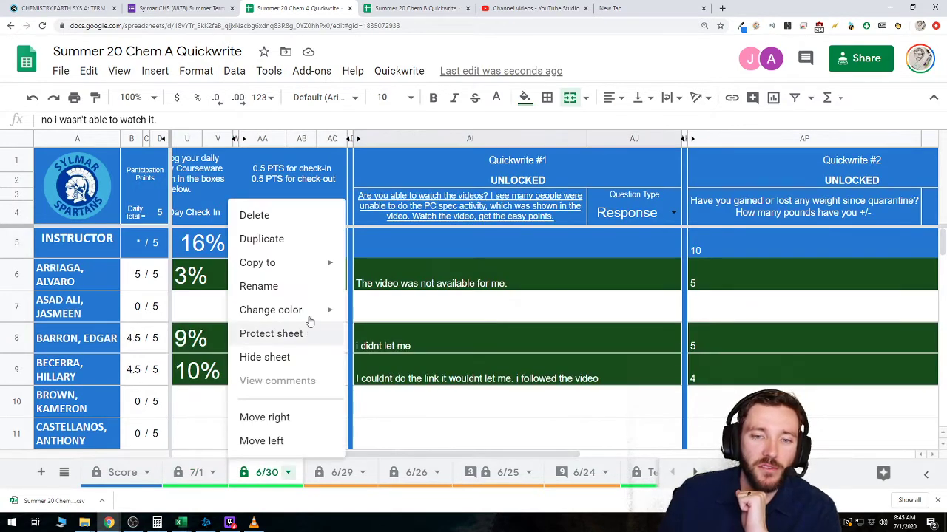
mouse_move(307, 309)
left_click(376, 168)
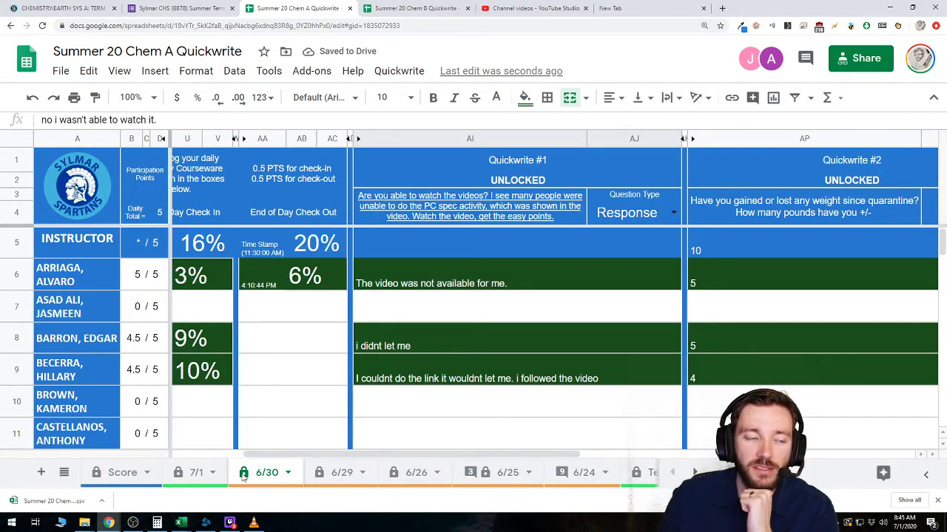
Review the students' daily participation points and totals on the Score sheet
left_click(120, 478)
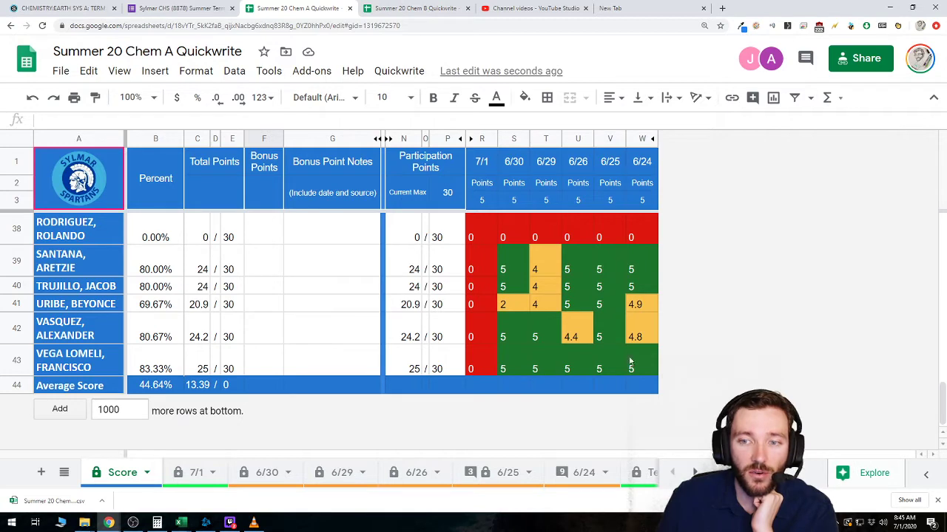
scroll(562, 340, "up", 3)
left_click(584, 319)
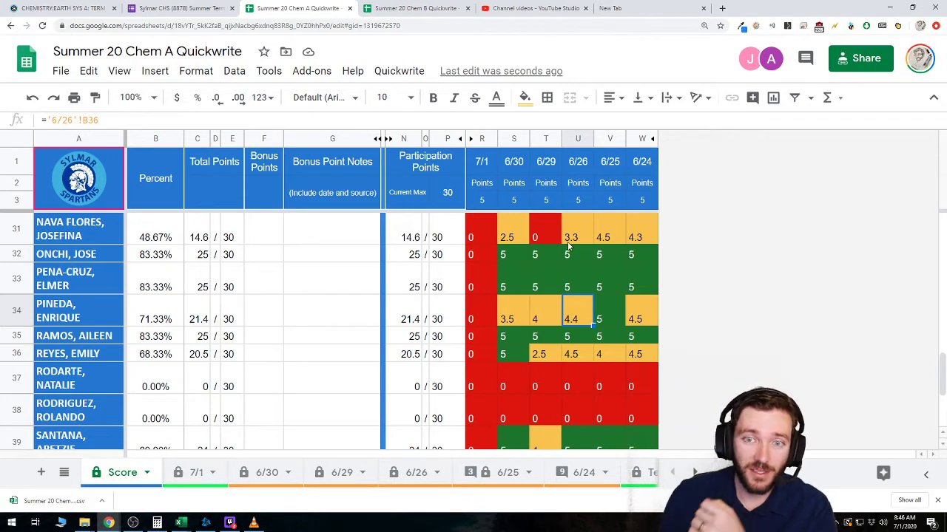
scroll(354, 283, "down", 1)
scroll(354, 284, "down", 2)
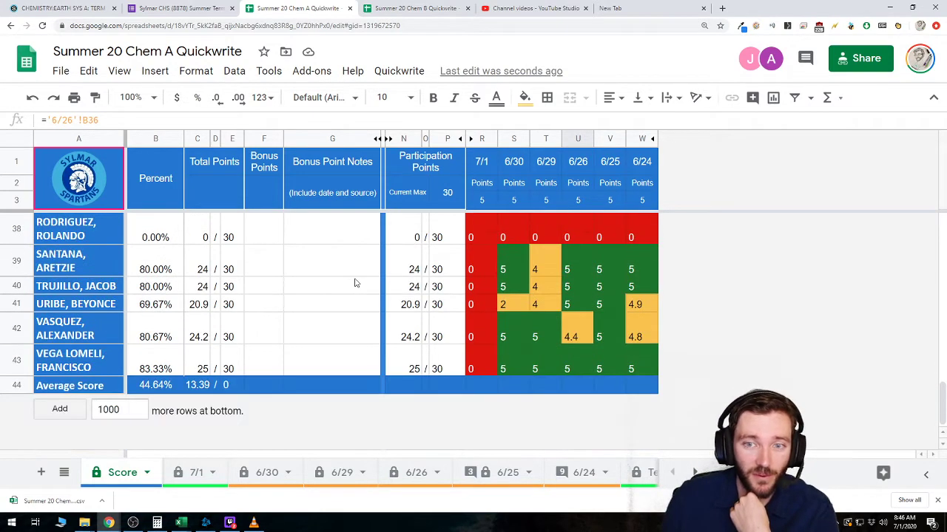
left_click(84, 371)
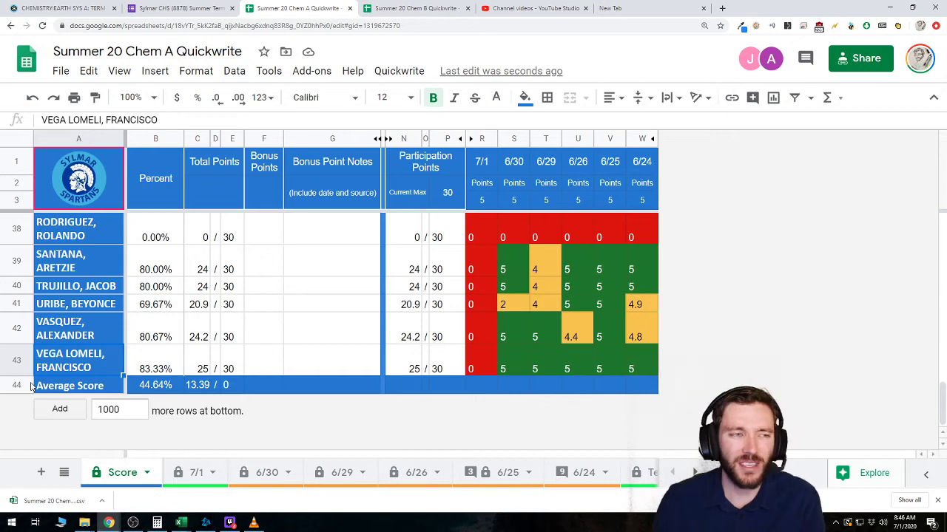
left_click(17, 361)
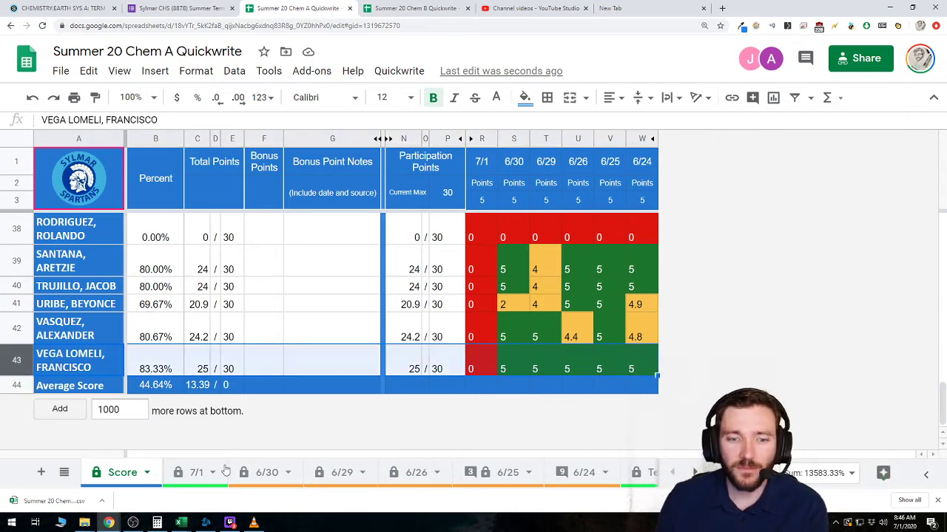
Examine the Quickwrite #1 question, its video link and its question type on the 6/30 sheet
left_click(189, 475)
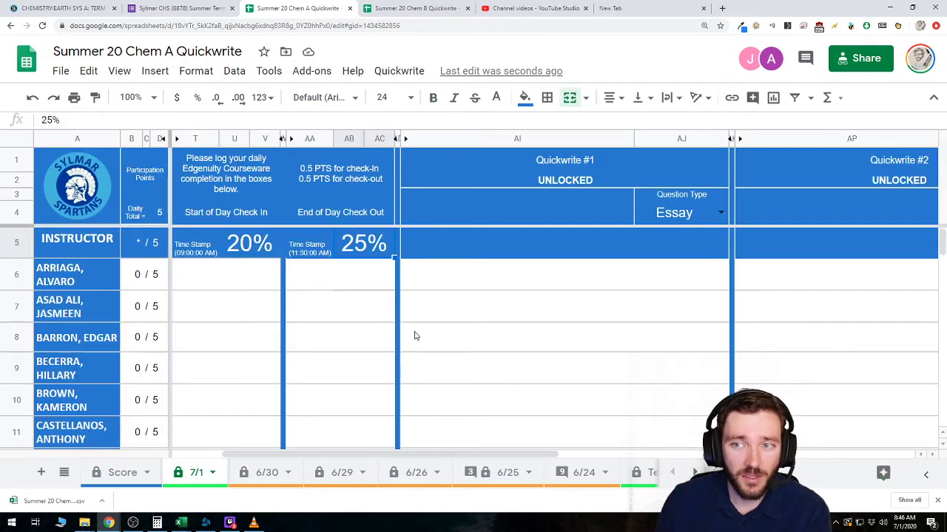
left_click(265, 473)
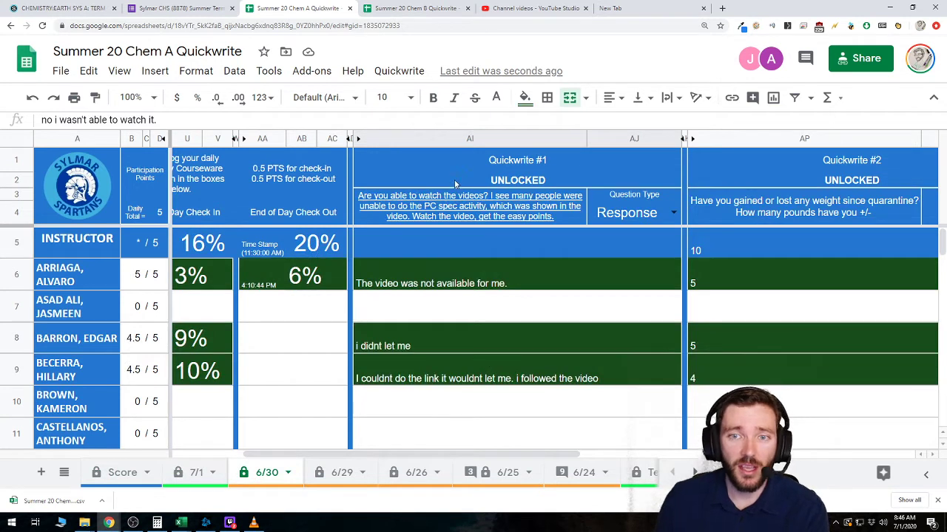
mouse_move(457, 217)
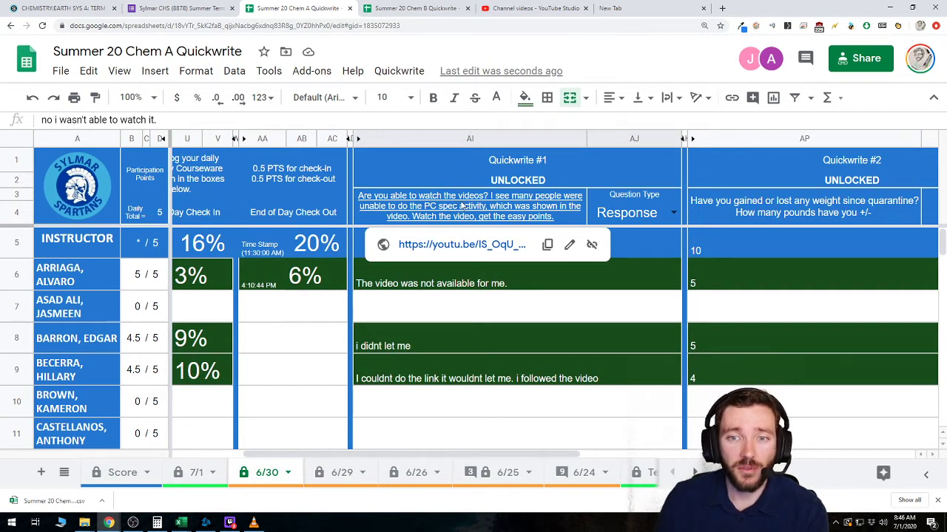
left_click(462, 206)
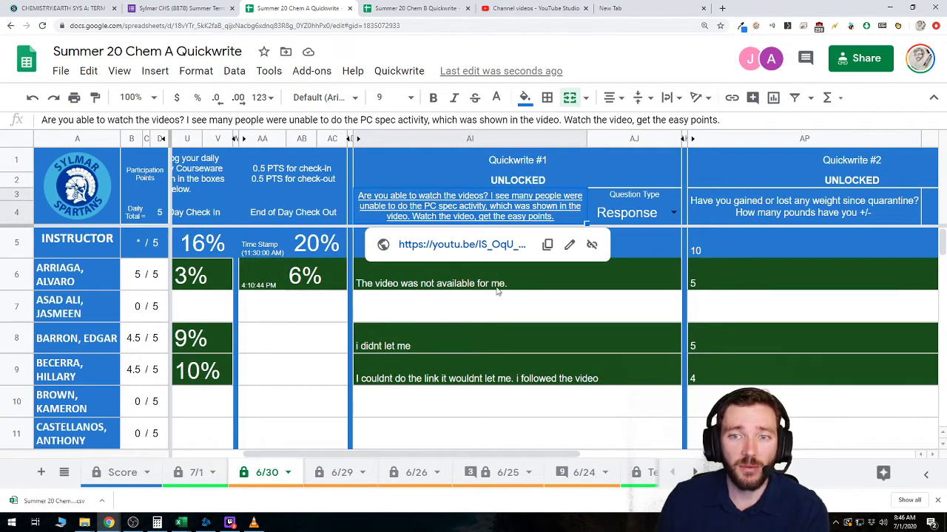
left_click(574, 288)
left_click(577, 214)
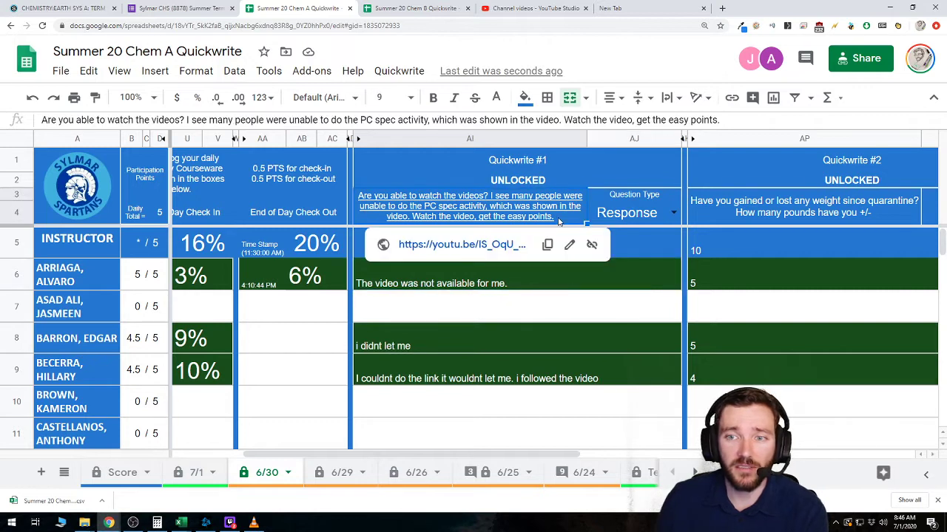
left_click(631, 254)
left_click(633, 216)
left_click(638, 242)
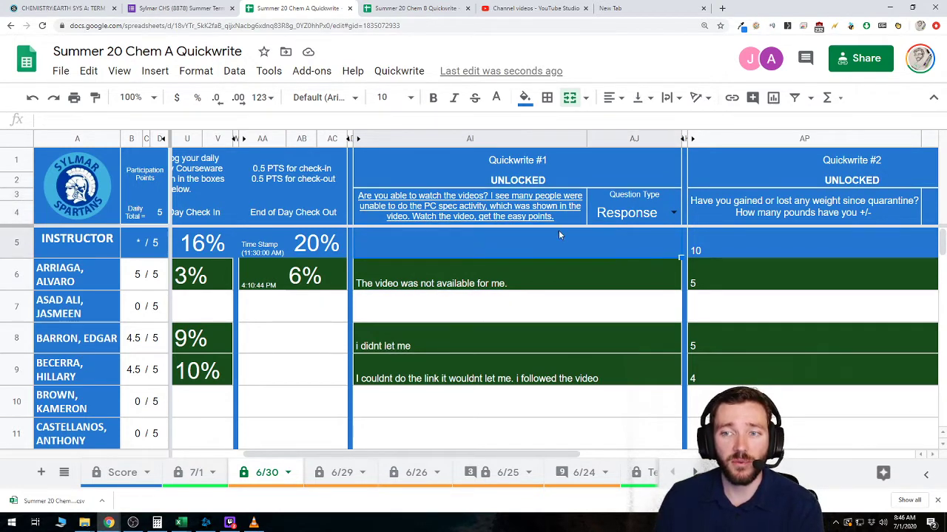
Read through the students' responses to Quickwrite #1 on the 6/30 sheet
left_click(550, 278)
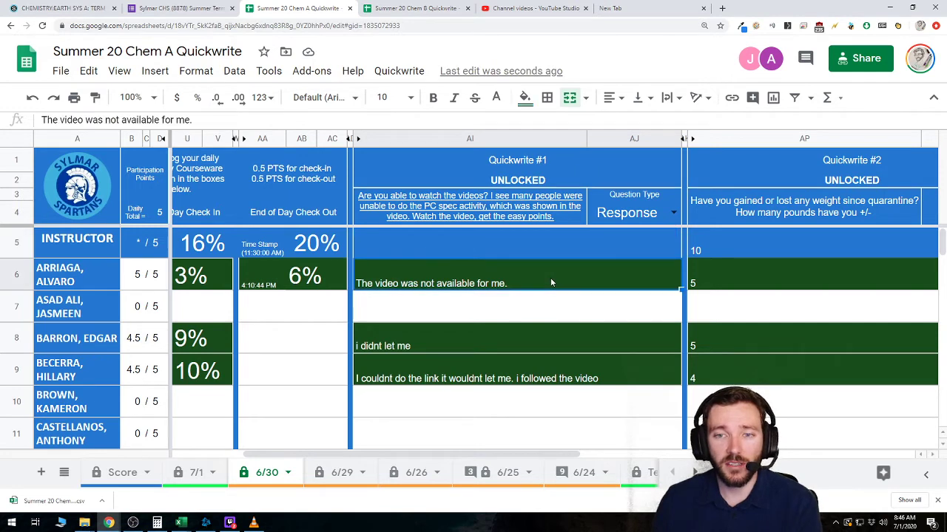
scroll(550, 277, "down", 3)
scroll(518, 244, "up", 3)
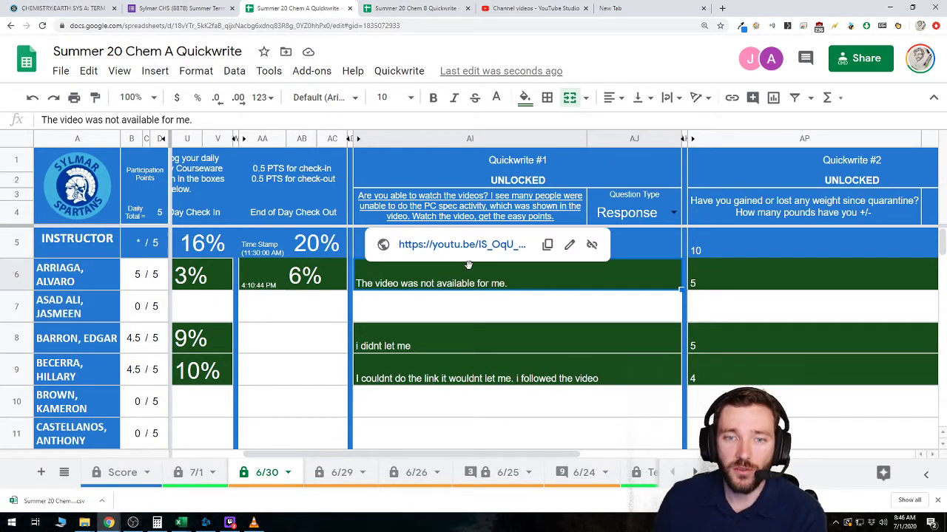
left_click(510, 289)
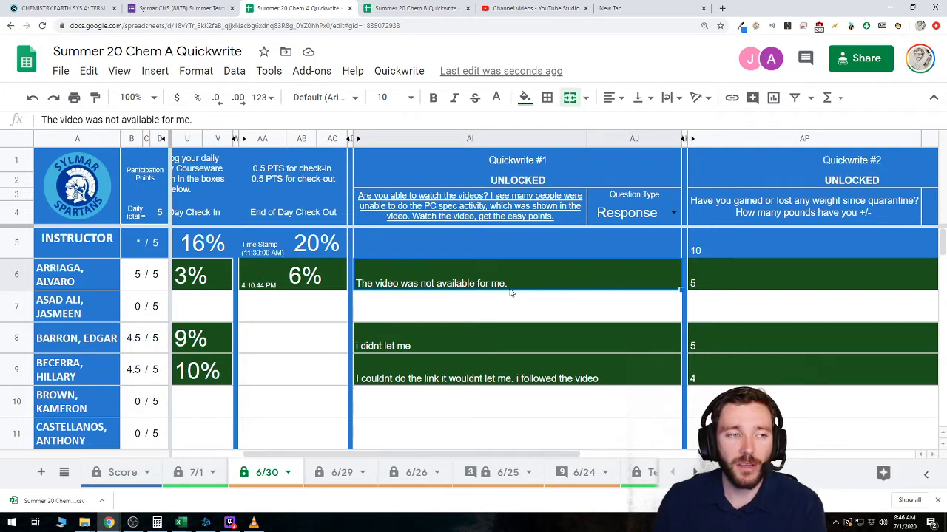
left_click(522, 340)
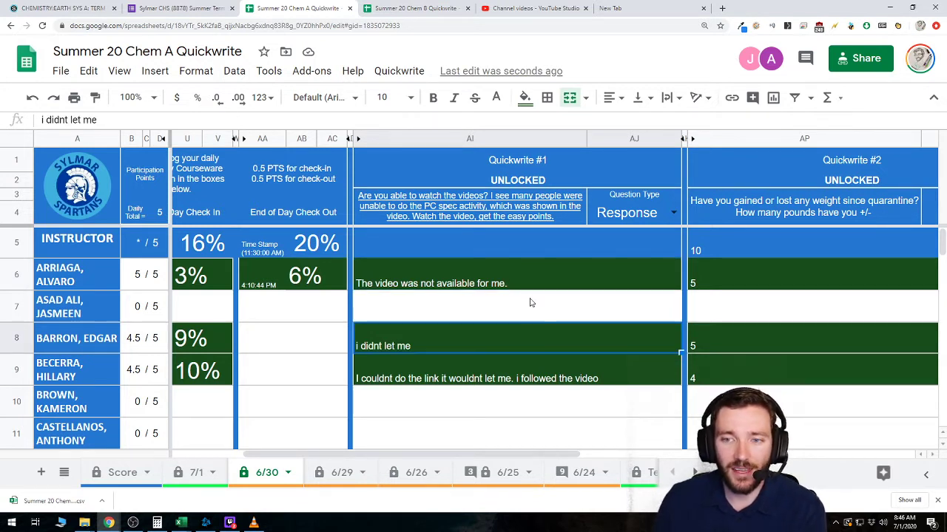
left_click(530, 285)
left_click(530, 314)
left_click(522, 340)
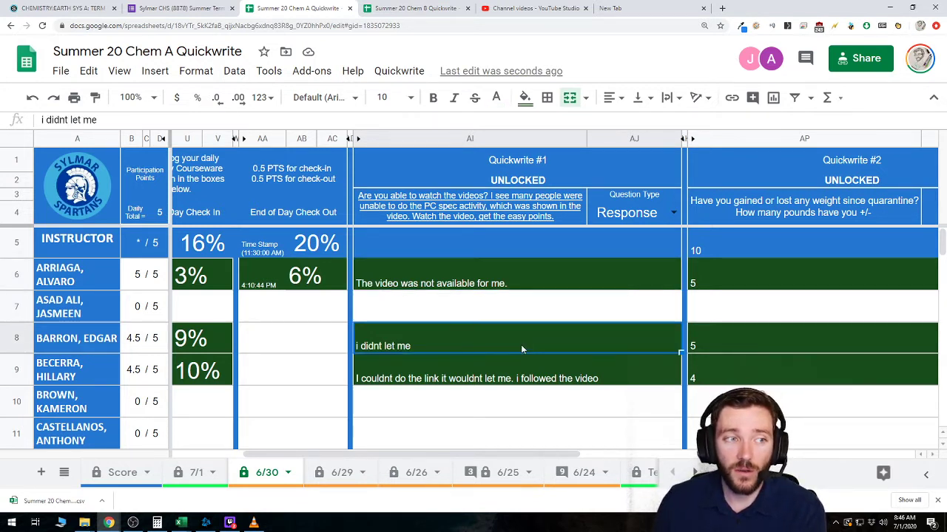
left_click(517, 314)
left_click(515, 269)
left_click(518, 309)
left_click(522, 344)
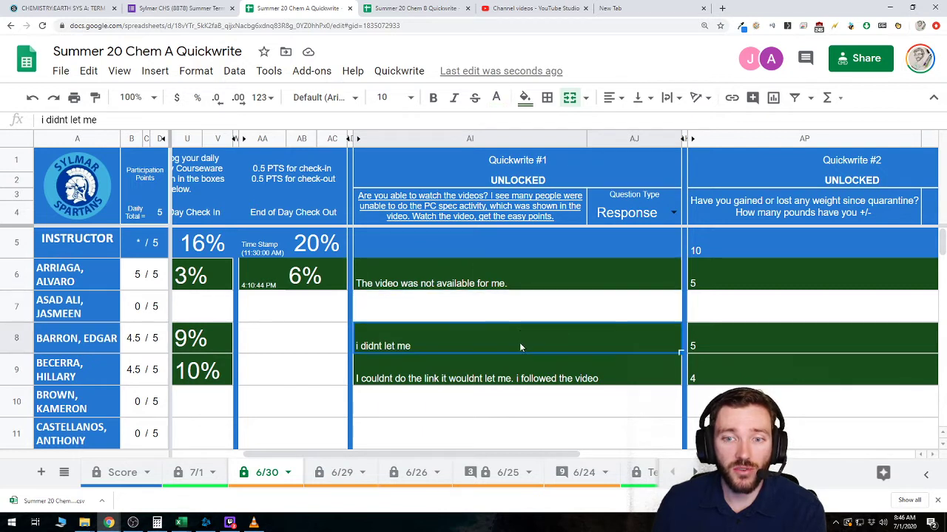
left_click(517, 374)
left_click(517, 344)
left_click(515, 287)
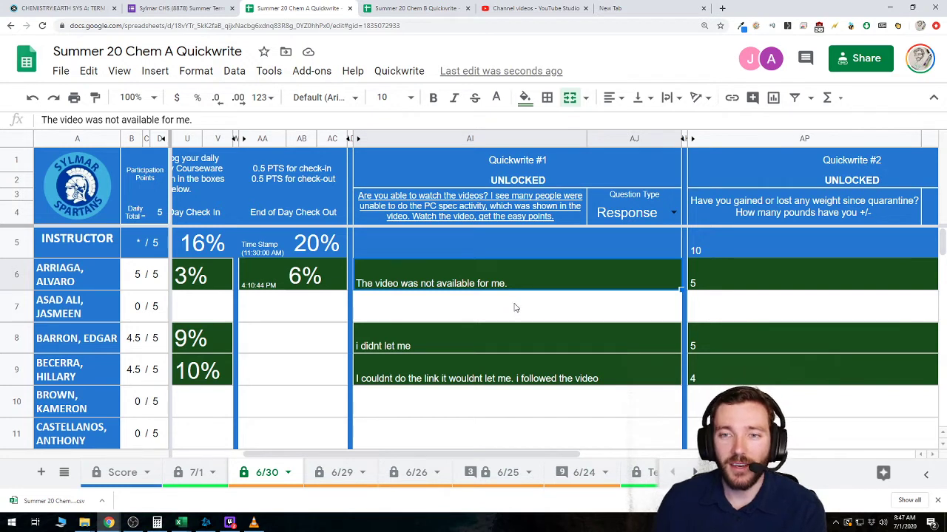
key("Down")
key("Down")
key("Down")
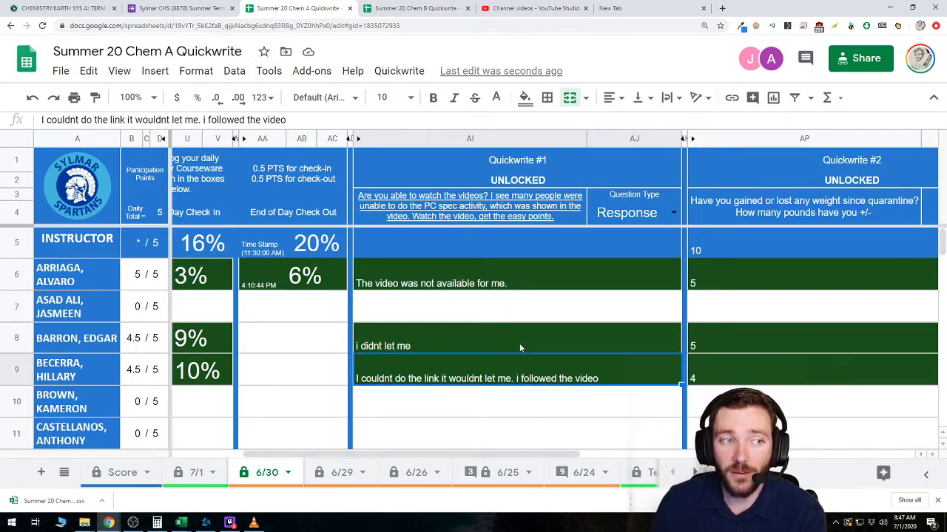
left_click(520, 343)
left_click(525, 307)
left_click(528, 283)
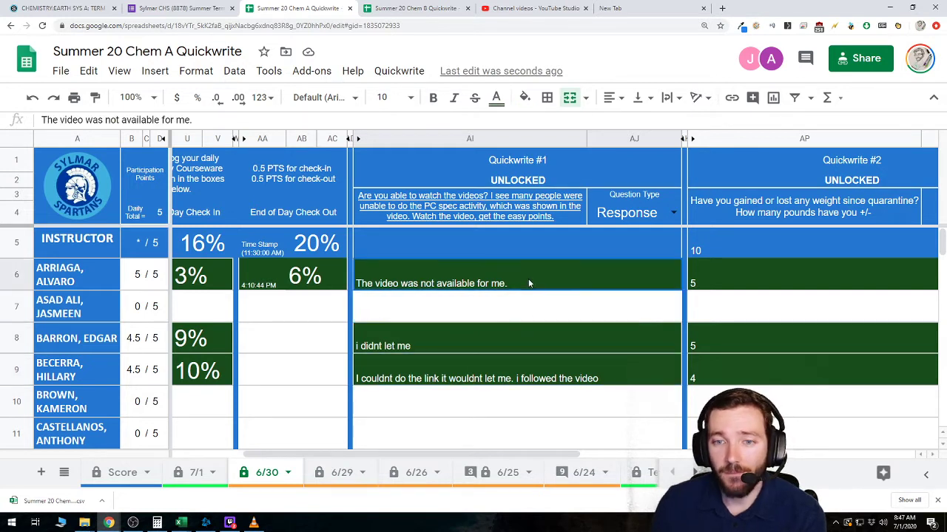
left_click(524, 244)
left_click(525, 276)
scroll(527, 289, "down", 1)
left_click(497, 302)
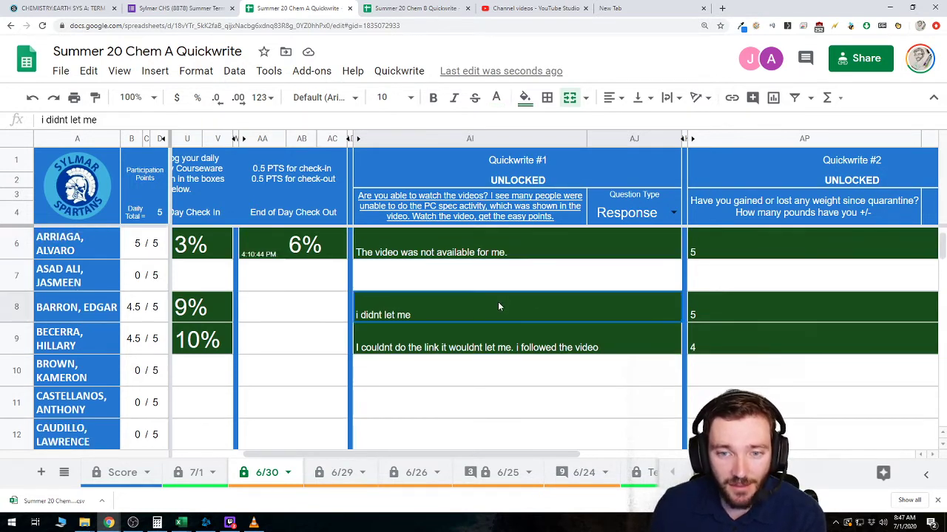
left_click(504, 343)
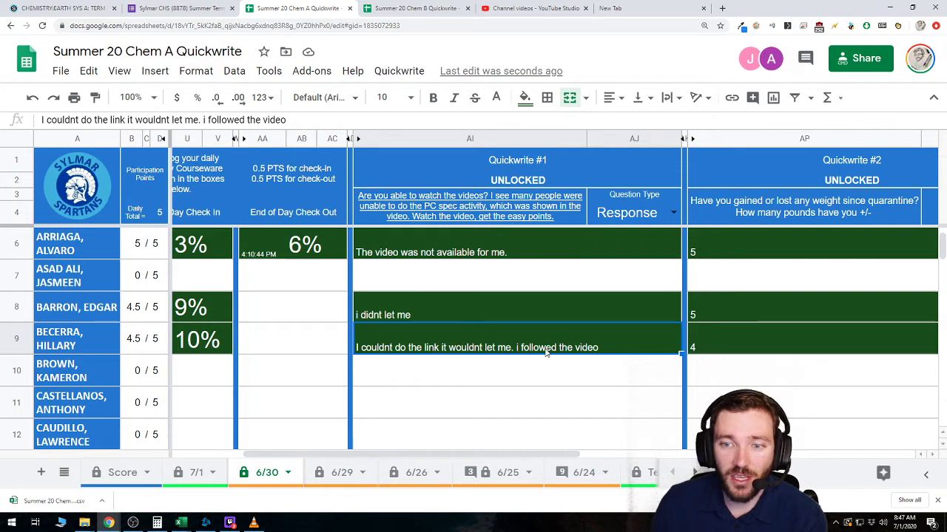
scroll(547, 344, "down", 2)
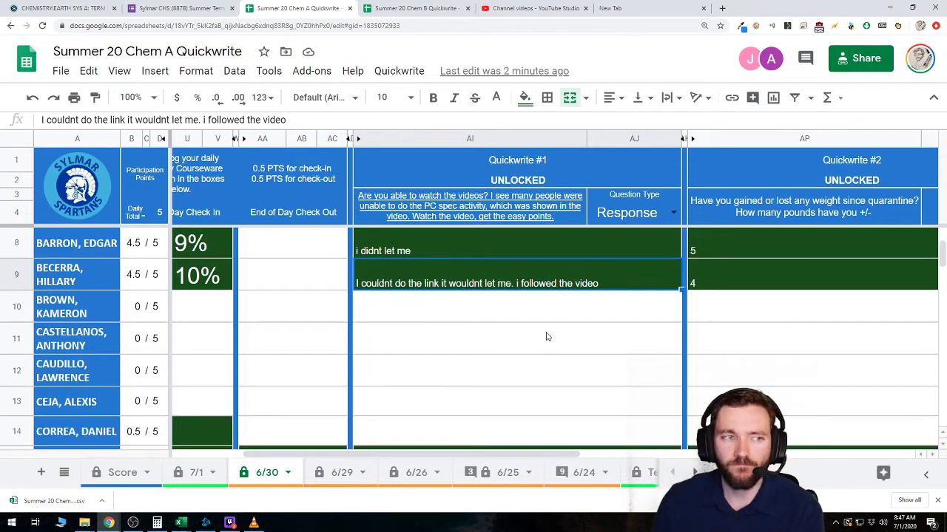
Check the quickwrite columns on the 7/1 sheet, and return to the Quickwrite #1 responses on the 6/30 sheet
scroll(548, 337, "down", 1)
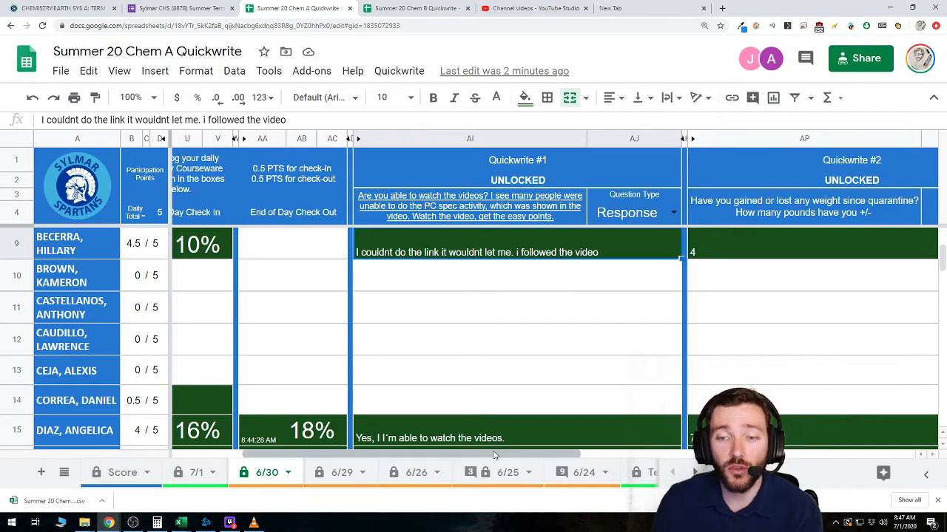
left_click(510, 472)
left_click_drag(561, 456, 455, 463)
left_click(197, 467)
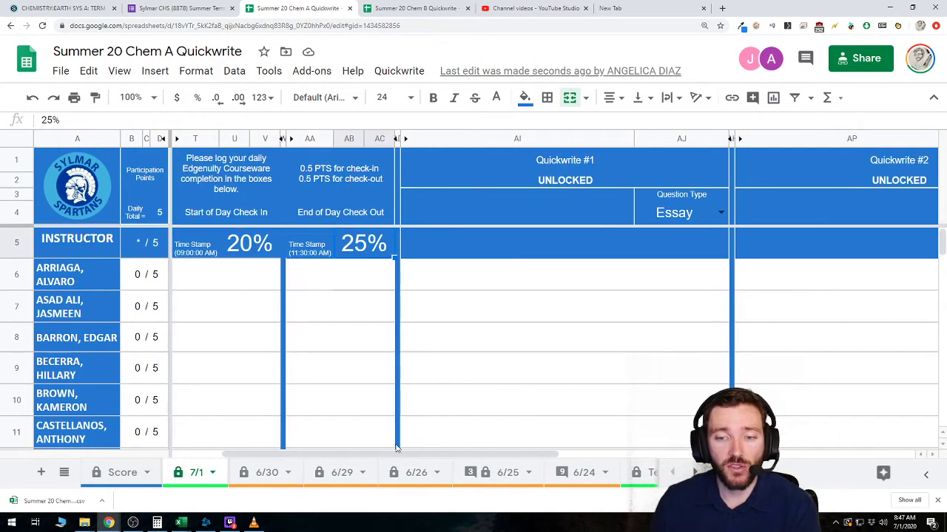
left_click(263, 474)
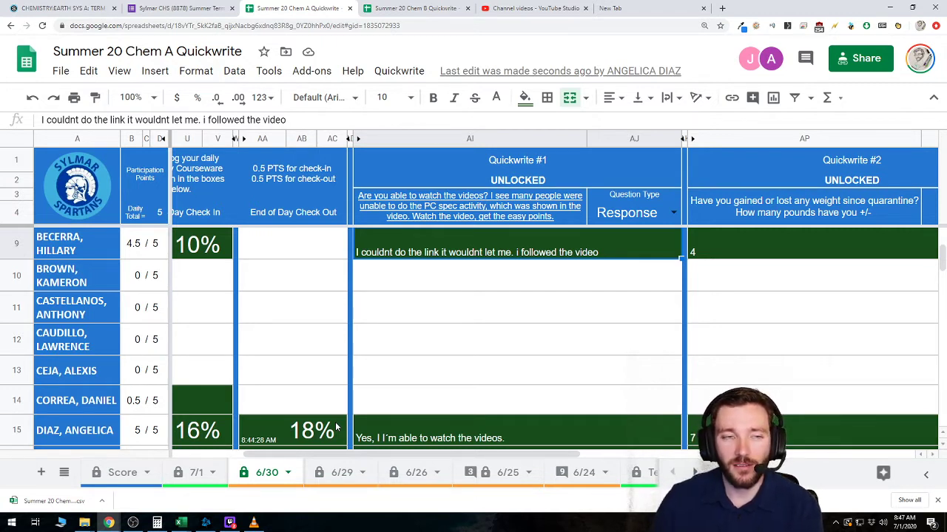
Read the Quickwrite #1 responses in rows 15 to 25 of the 6/30 sheet
scroll(481, 325, "down", 1)
left_click(423, 340)
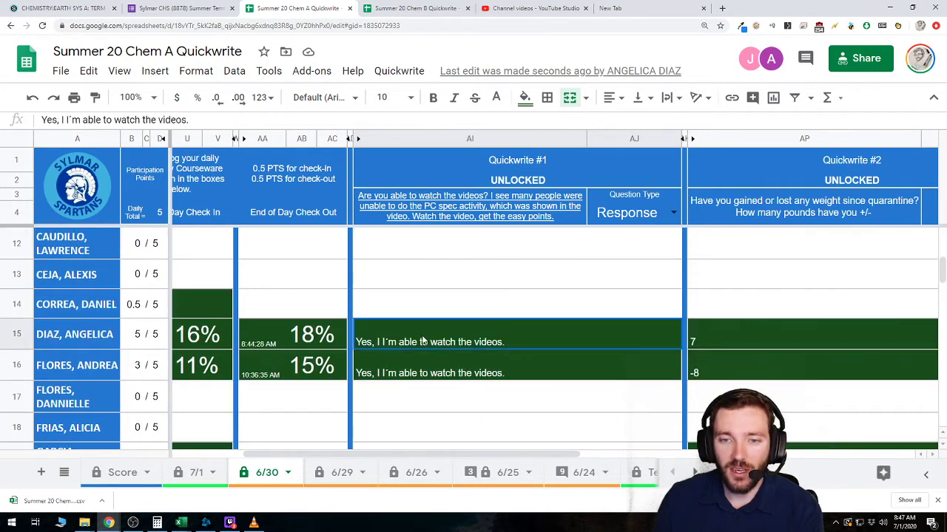
scroll(531, 357, "down", 3)
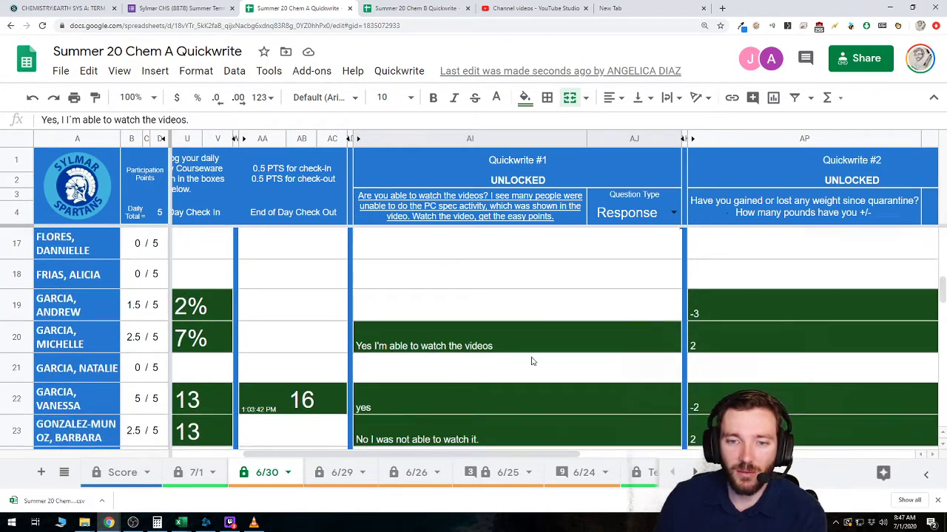
left_click(440, 343)
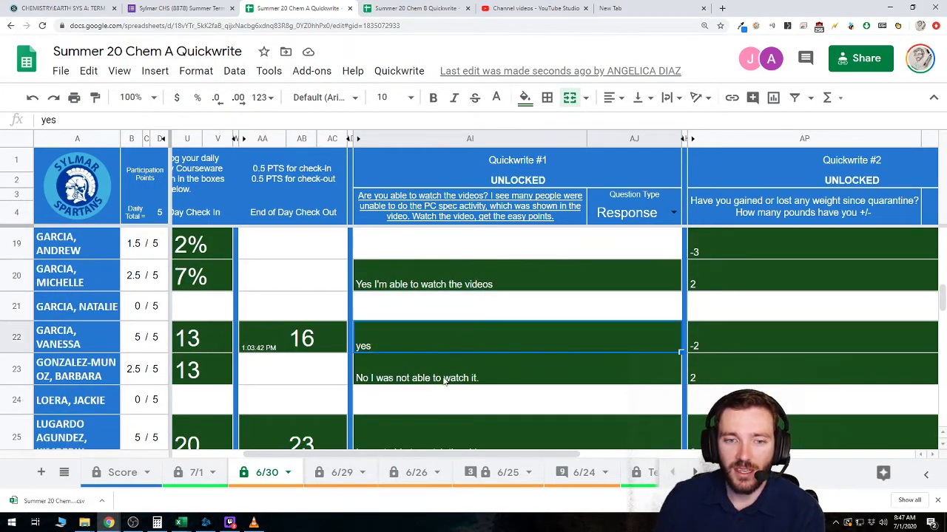
left_click(445, 378)
scroll(466, 355, "down", 2)
left_click(467, 327)
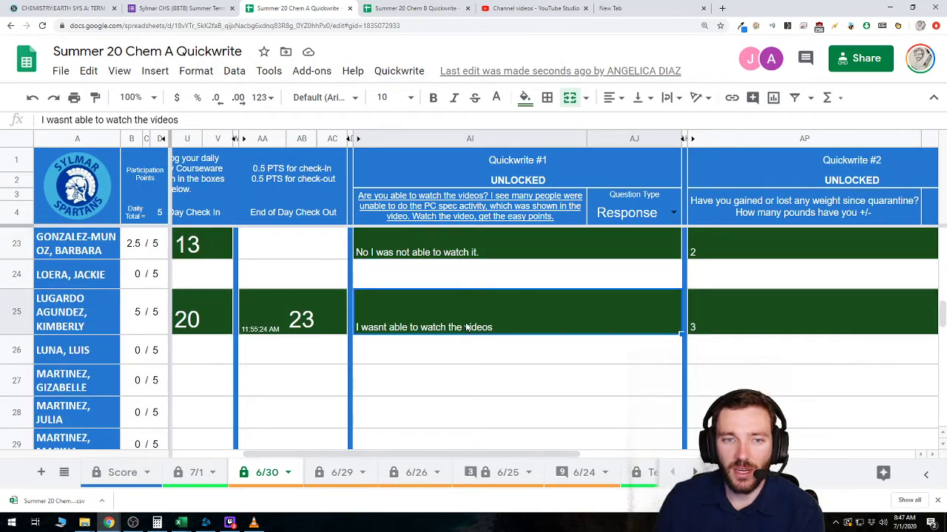
Read the Quickwrite #1 responses in rows 33 to 37 of the 6/30 sheet
scroll(474, 330, "down", 4)
left_click(483, 349)
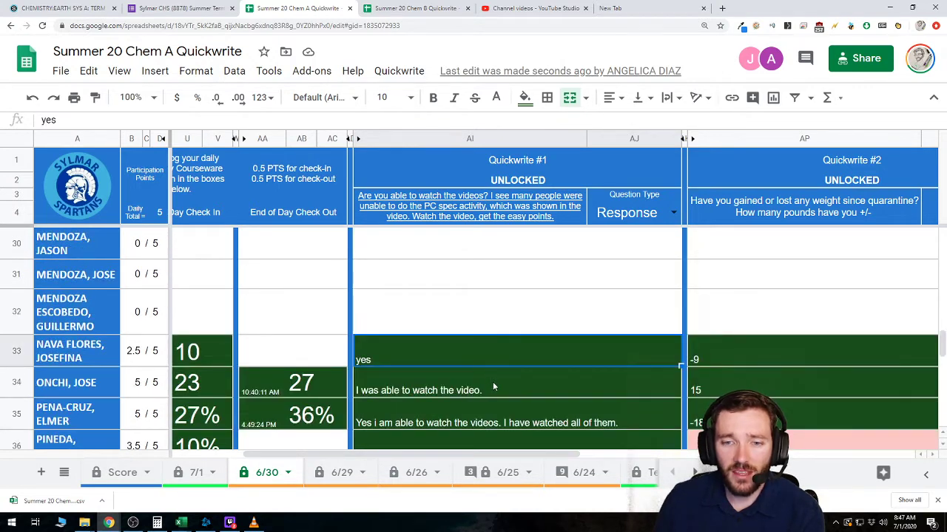
left_click(492, 386)
scroll(493, 386, "down", 1)
left_click(494, 386)
scroll(495, 387, "down", 2)
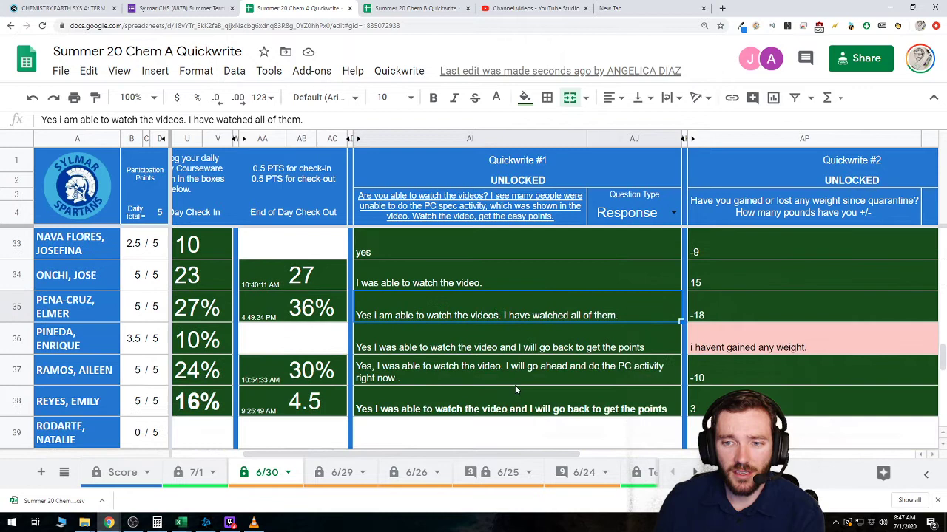
left_click(522, 343)
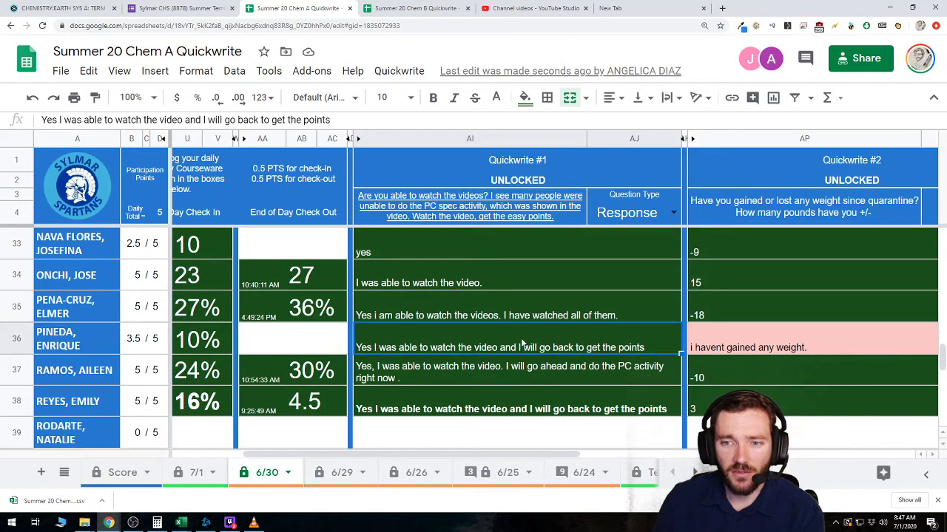
left_click(632, 371)
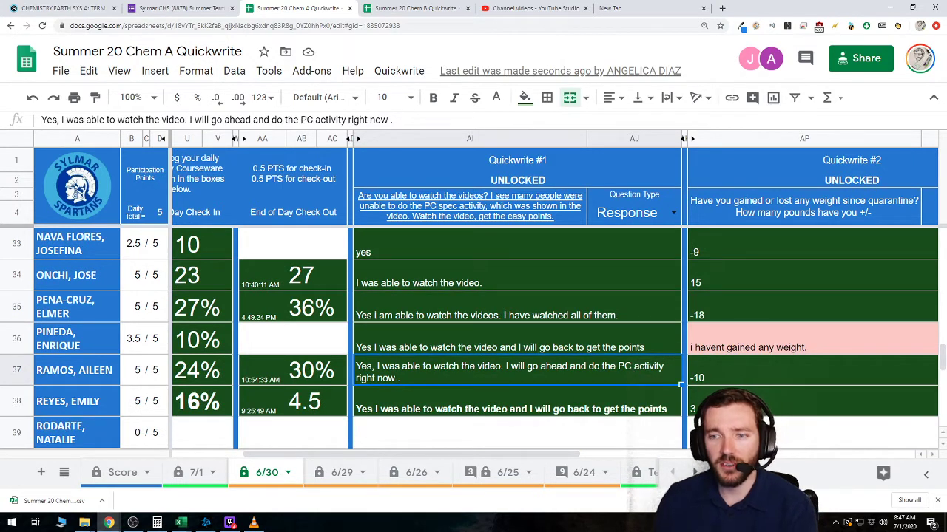
Read the remaining Quickwrite #1 responses in rows 38 to 45 of the 6/30 sheet
scroll(465, 385, "down", 1)
scroll(464, 384, "down", 1)
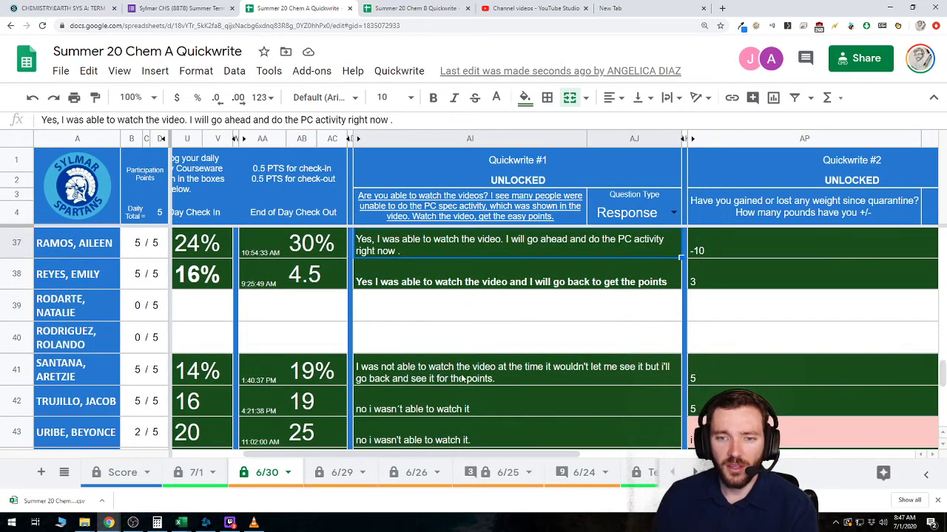
left_click(464, 368)
left_click(468, 396)
scroll(468, 385, "down", 1)
left_click(474, 400)
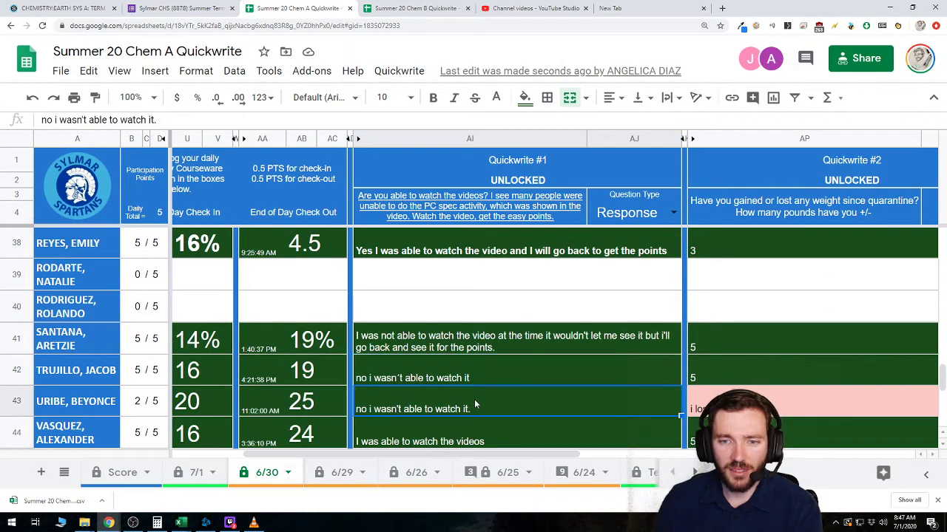
scroll(474, 399, "down", 1)
left_click(484, 349)
left_click(494, 361)
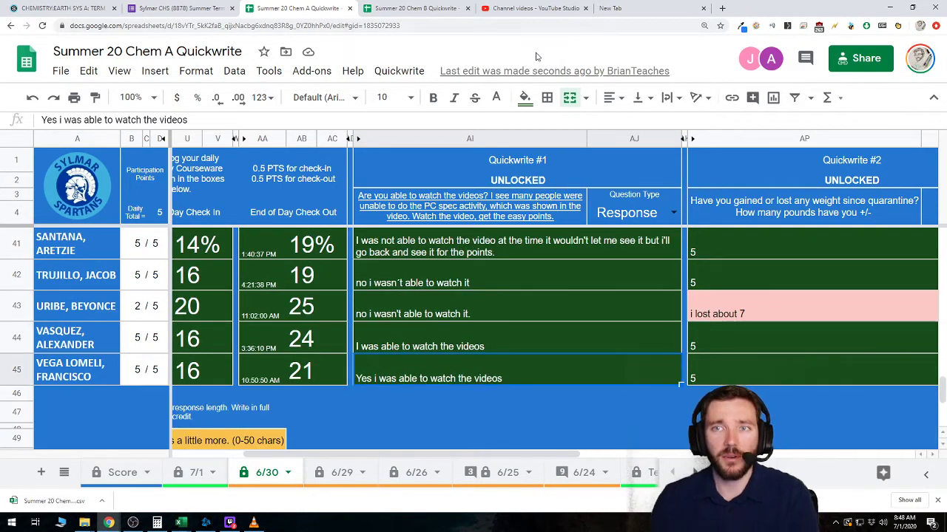
Open the Schoology site at lms.lausd.net in the empty browser tab
left_click(625, 5)
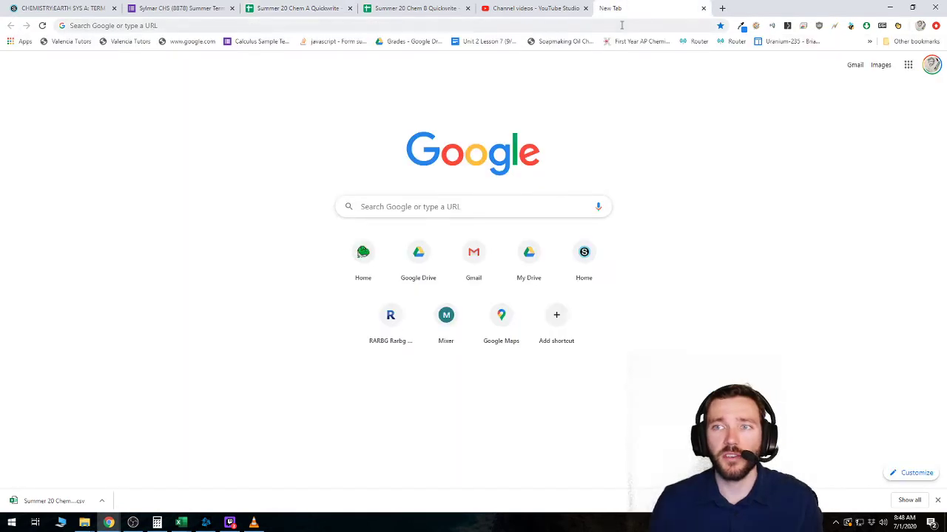
left_click(621, 25)
type("lnms")
key("Return")
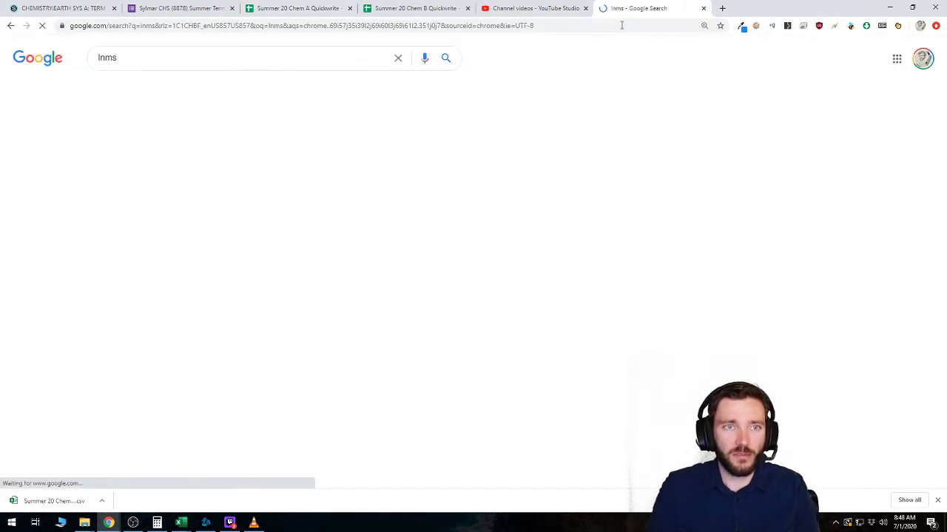
left_click(621, 25)
type("lms.lausd.net")
key("Return")
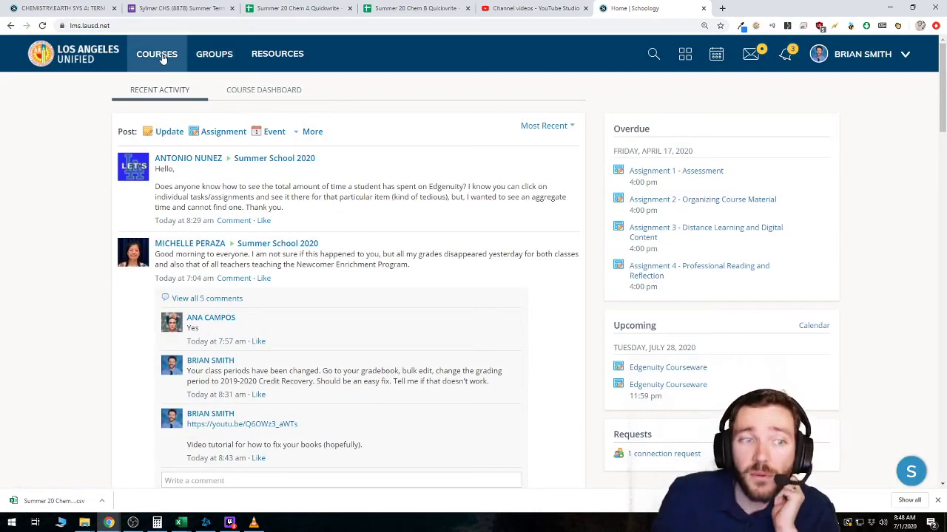
View the 06/30/2020 video page in the Daily Instructional Logs of the CHEMISTRY:EARTH SYS B course, and return to the course materials
left_click(163, 59)
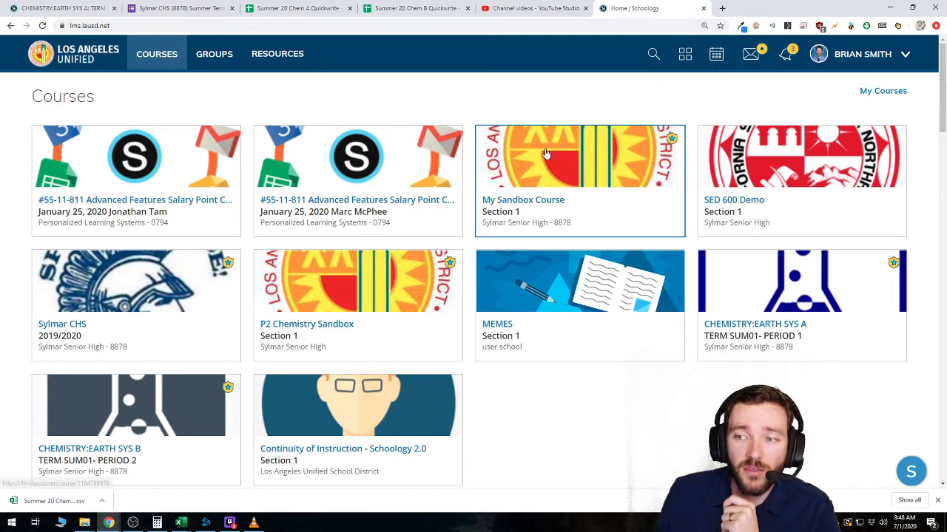
left_click(188, 416)
scroll(311, 333, "down", 2)
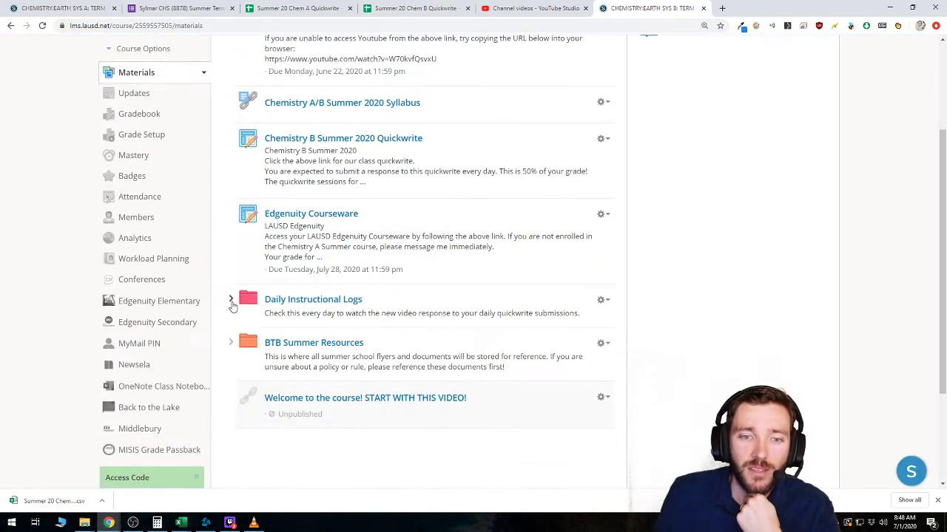
left_click(230, 299)
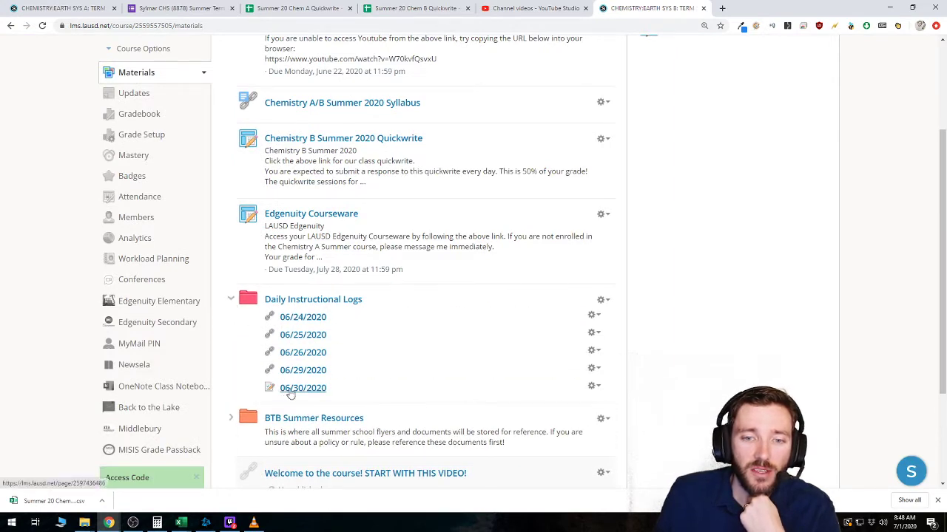
left_click(292, 393)
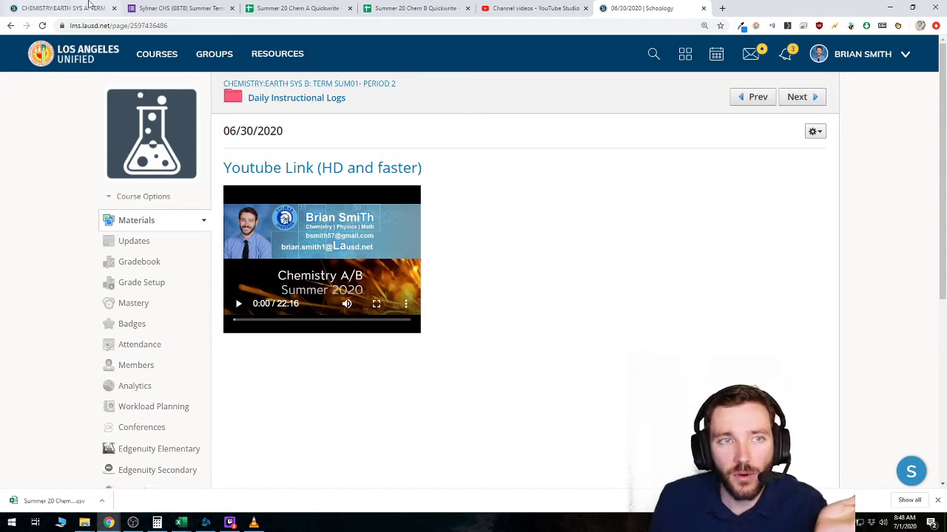
left_click(10, 26)
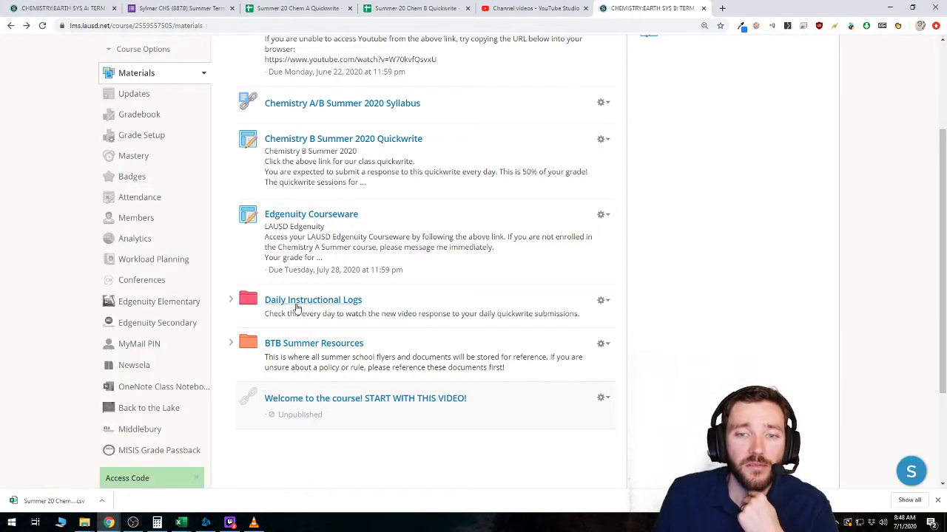
Switch to the Summer 20 Chem B Quickwrite spreadsheet and show its 6/30 sheet
left_click(520, 8)
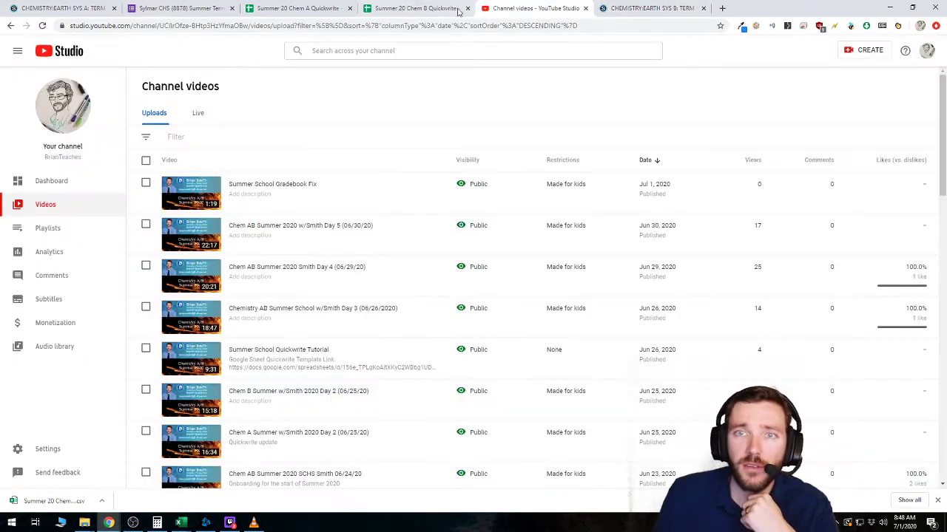
left_click(416, 8)
left_click(290, 8)
left_click(412, 11)
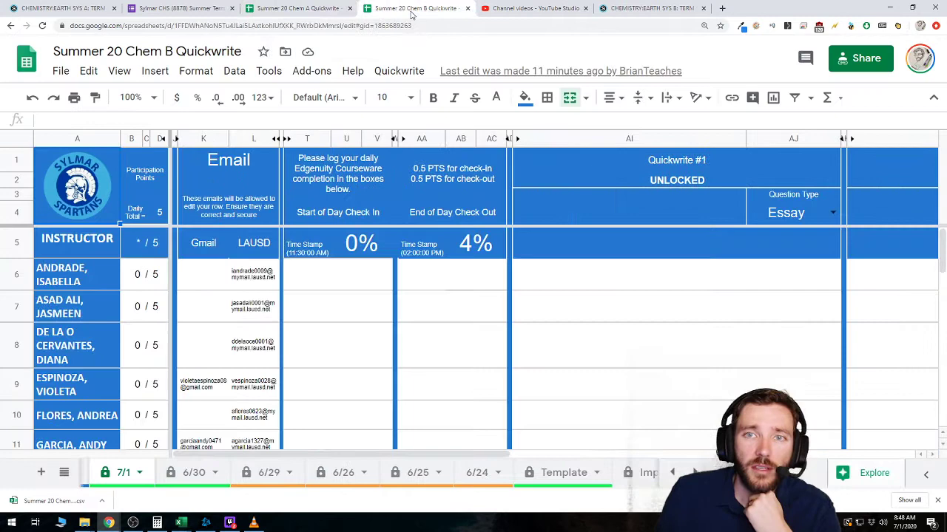
left_click(259, 477)
left_click(198, 477)
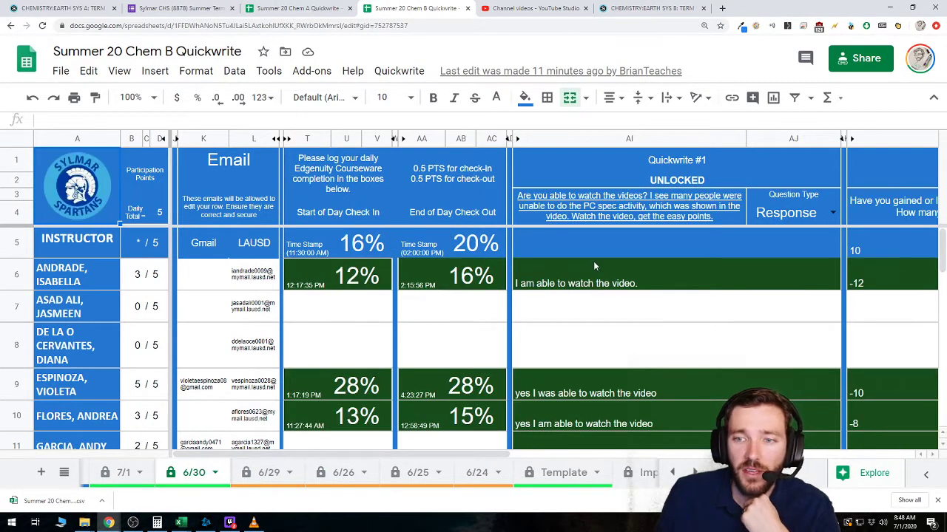
Read through the students' responses to Quickwrite #1 on the Chem B 6/30 sheet
scroll(617, 270, "down", 2)
scroll(640, 326, "down", 1)
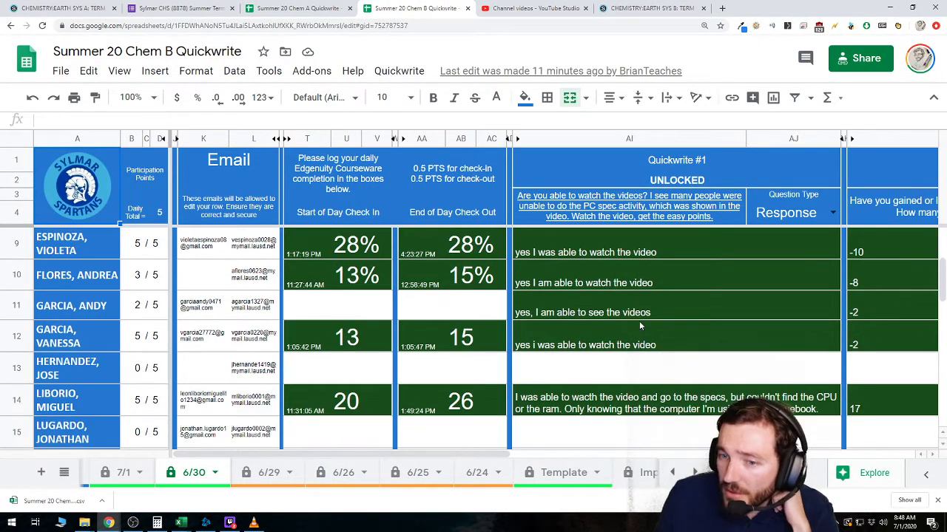
left_click(670, 407)
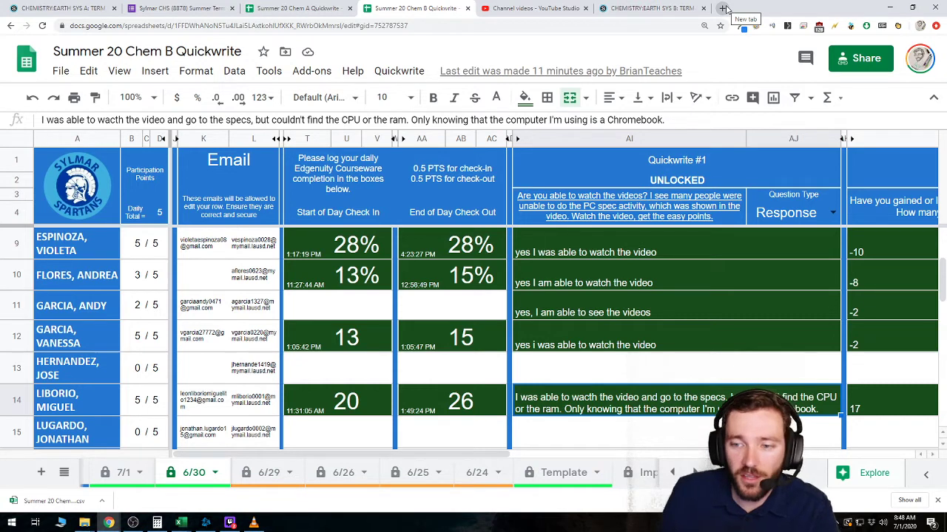
scroll(751, 258, "down", 5)
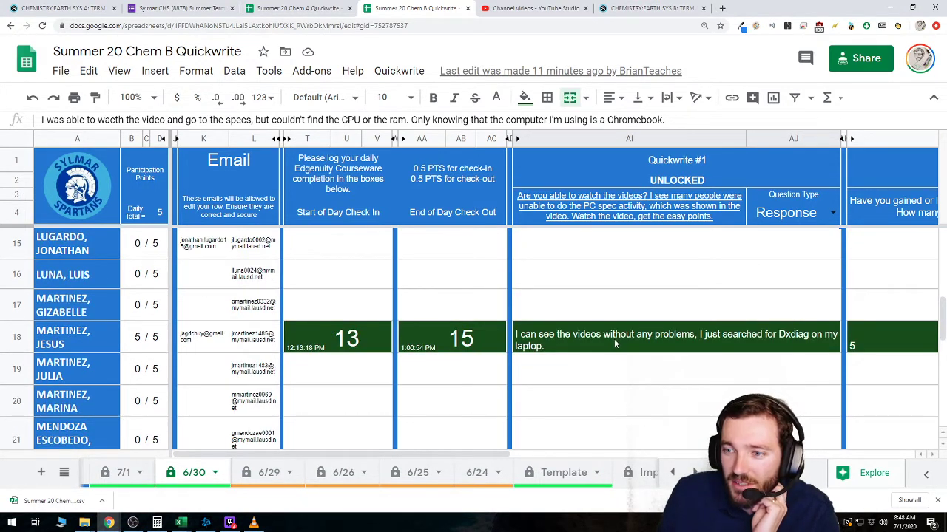
scroll(614, 338, "down", 3)
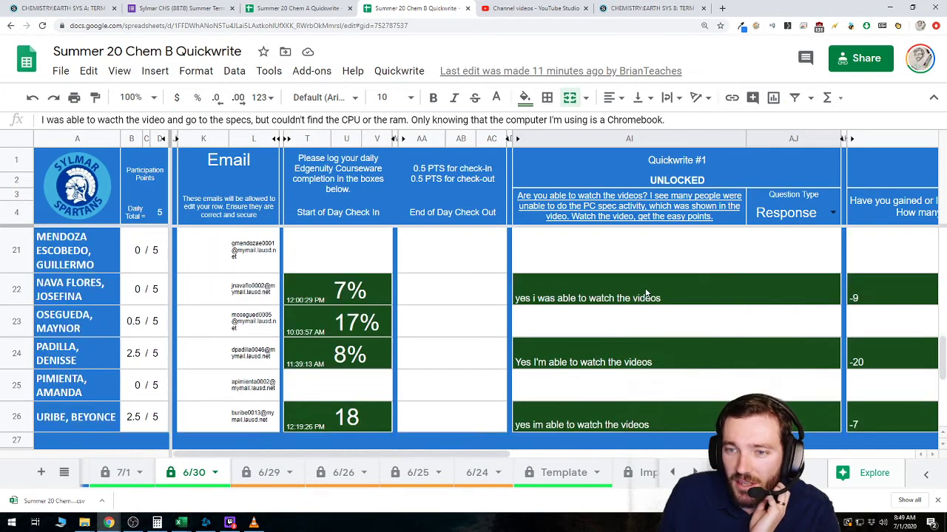
left_click(647, 296)
left_click(637, 363)
left_click(639, 425)
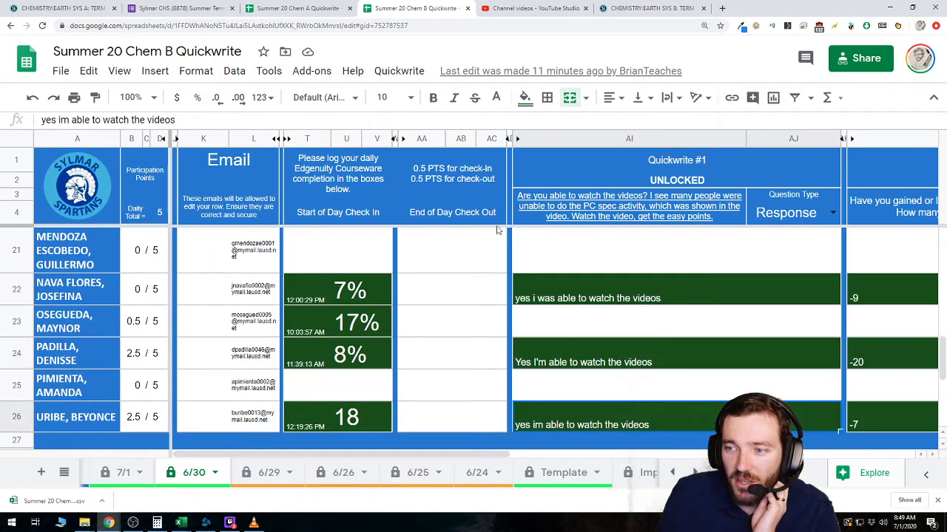
Return to the Summer 20 Chem A Quickwrite spreadsheet and examine the instructor's and first student's answers to Quickwrite #2 on the 6/30 sheet
left_click(296, 8)
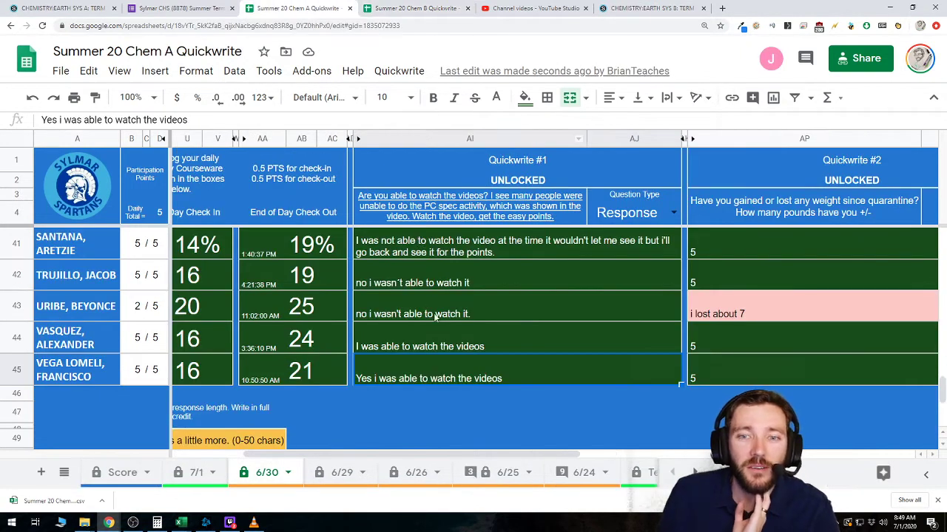
scroll(603, 357, "up", 5)
scroll(598, 371, "up", 3)
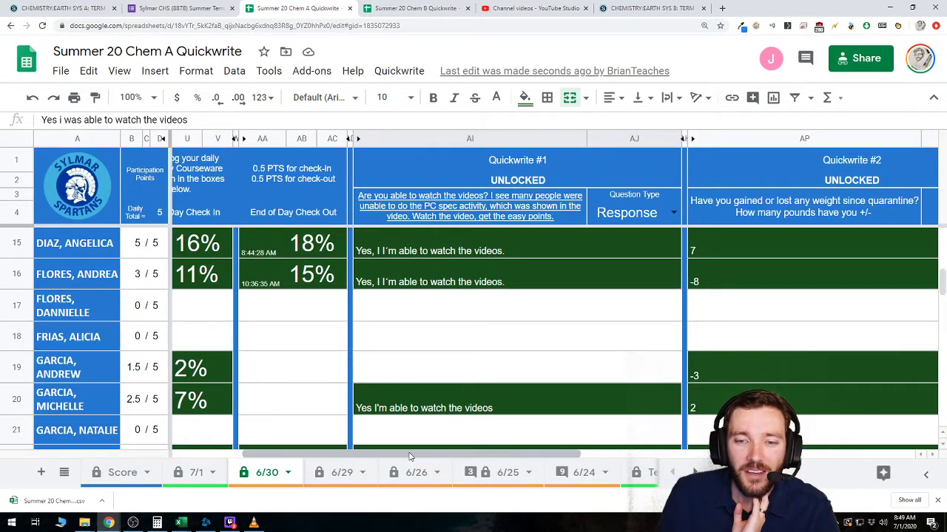
scroll(576, 310, "right", 3)
scroll(576, 309, "up", 5)
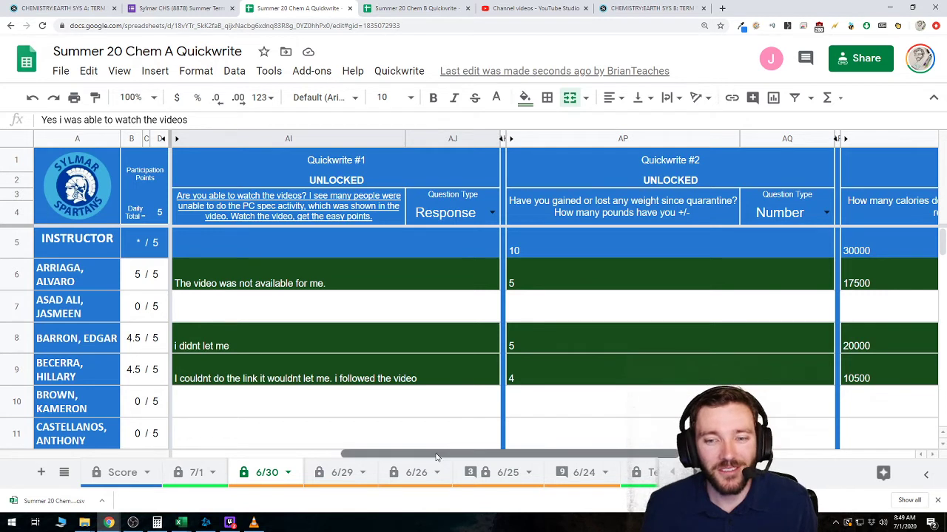
left_click_drag(433, 454, 490, 456)
left_click(484, 252)
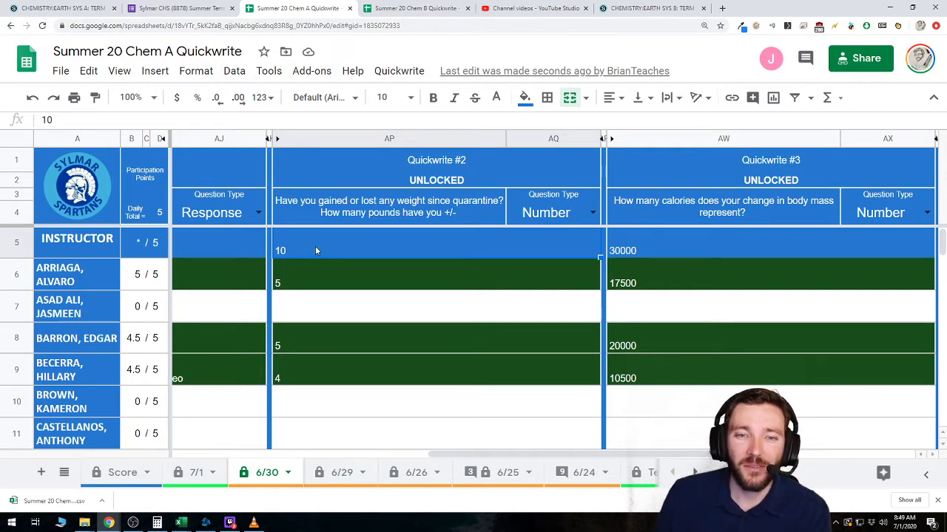
left_click(312, 280)
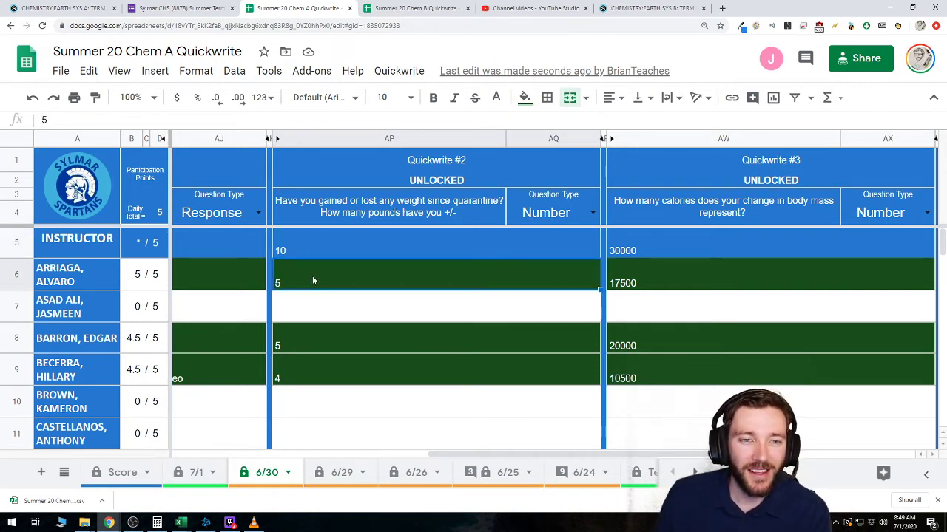
Read the students' Quickwrite #2 weight-change answers in rows 8, 9, 15 and 16 of the 6/30 sheet
left_click(312, 338)
left_click(330, 370)
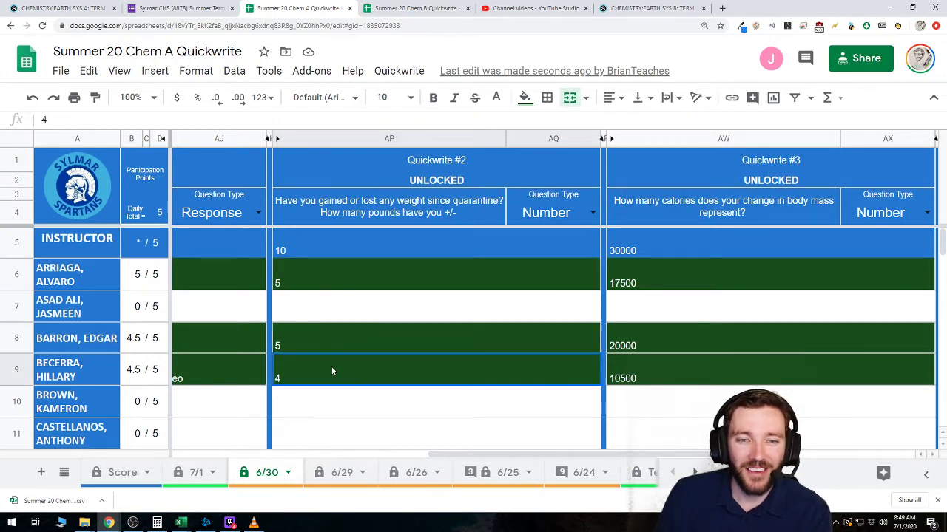
scroll(360, 341, "down", 1)
scroll(360, 343, "down", 3)
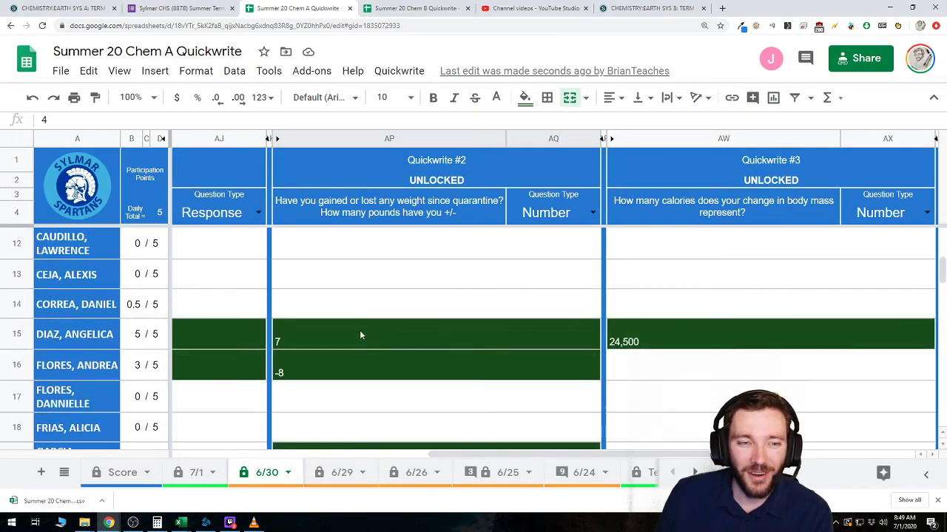
left_click(361, 335)
left_click(354, 370)
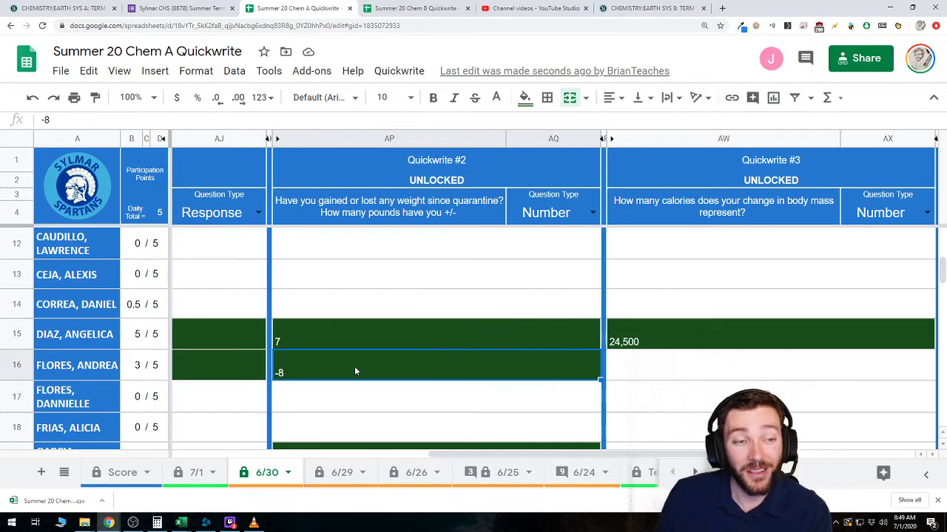
scroll(354, 371, "down", 3)
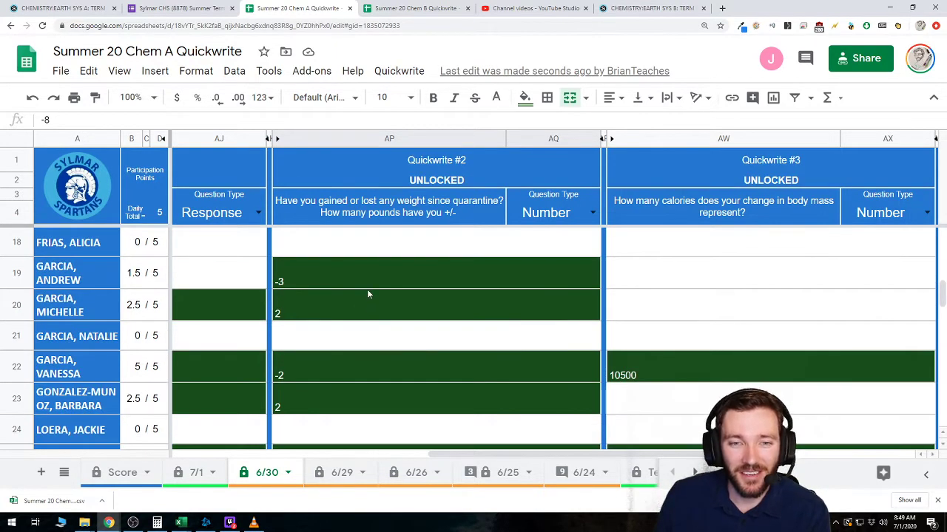
scroll(367, 292, "up", 3)
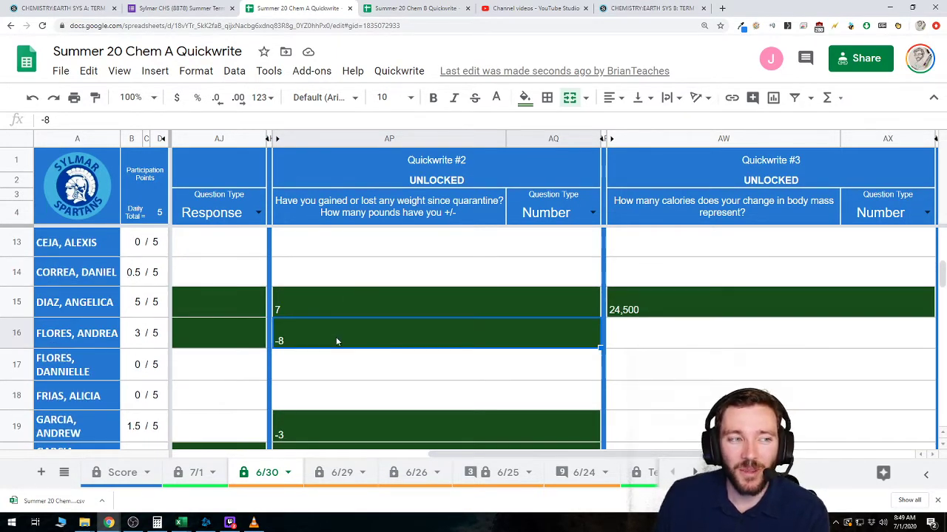
Check the students' Quickwrite #2 answers in rows 19, 20 and 22
scroll(337, 336, "down", 2)
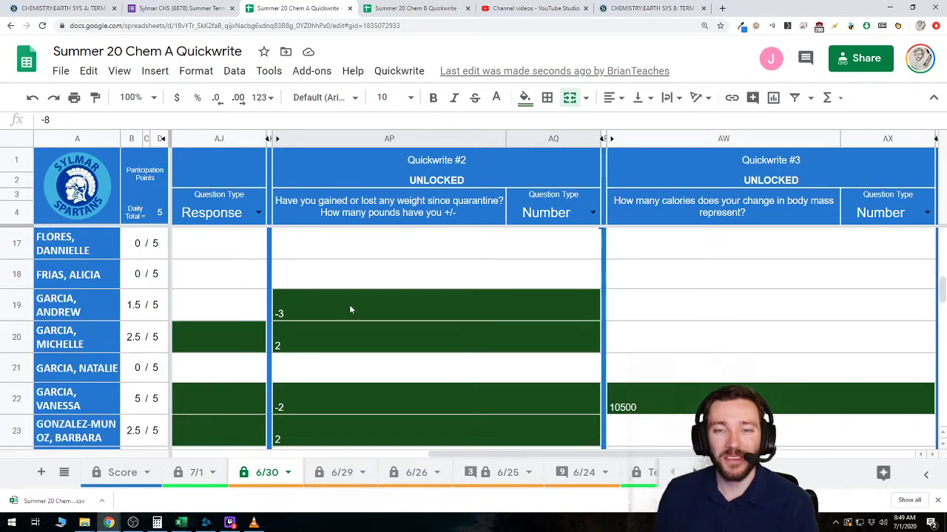
left_click(351, 310)
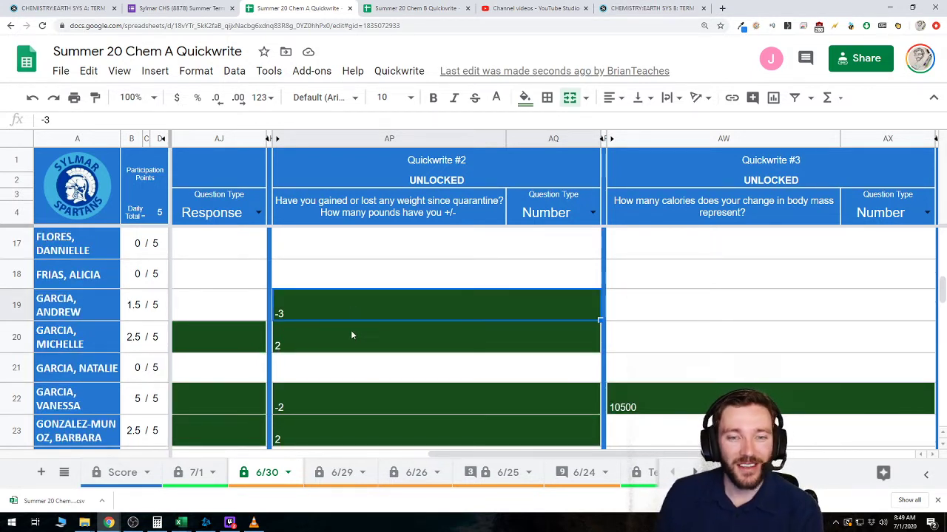
left_click(350, 330)
scroll(351, 330, "down", 1)
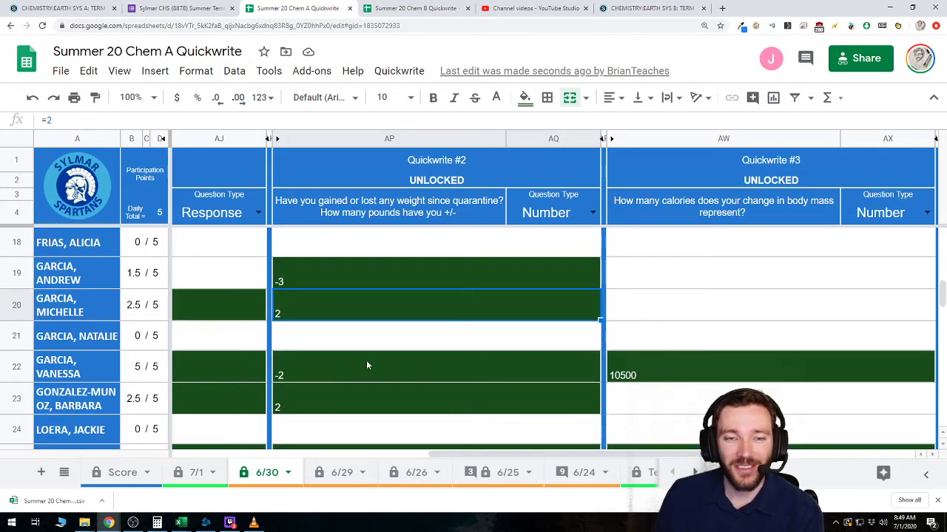
left_click(366, 367)
scroll(365, 368, "down", 4)
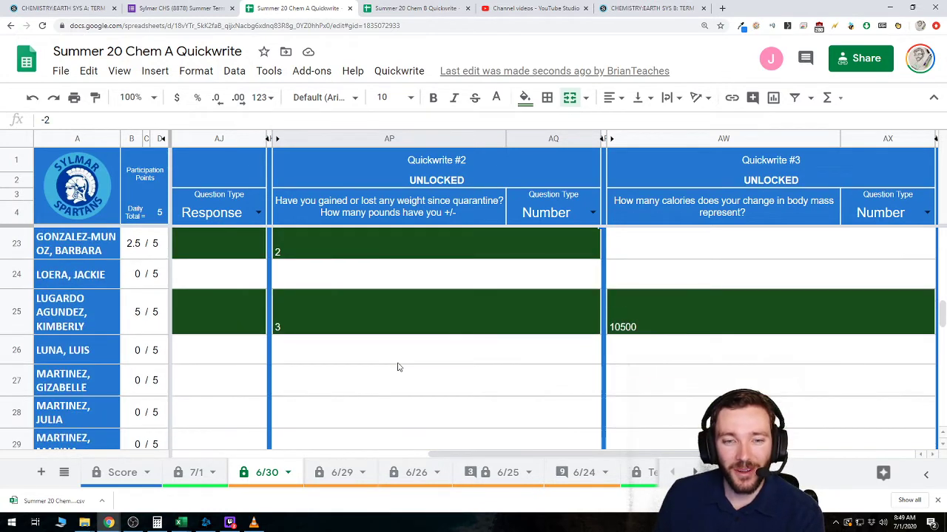
Replace the text answer "i havent gained any weight." to Quickwrite #2 in row 36 with 0
scroll(397, 368, "down", 3)
scroll(403, 344, "down", 1)
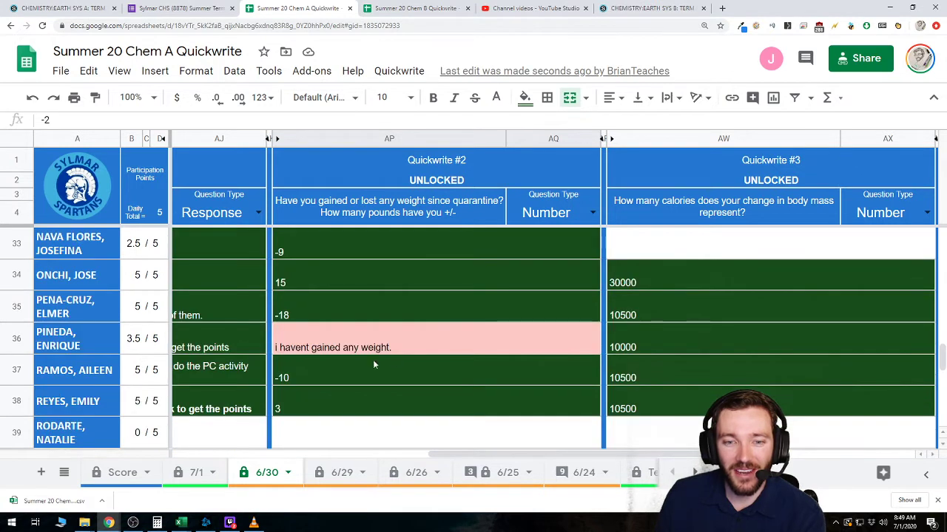
left_click(373, 344)
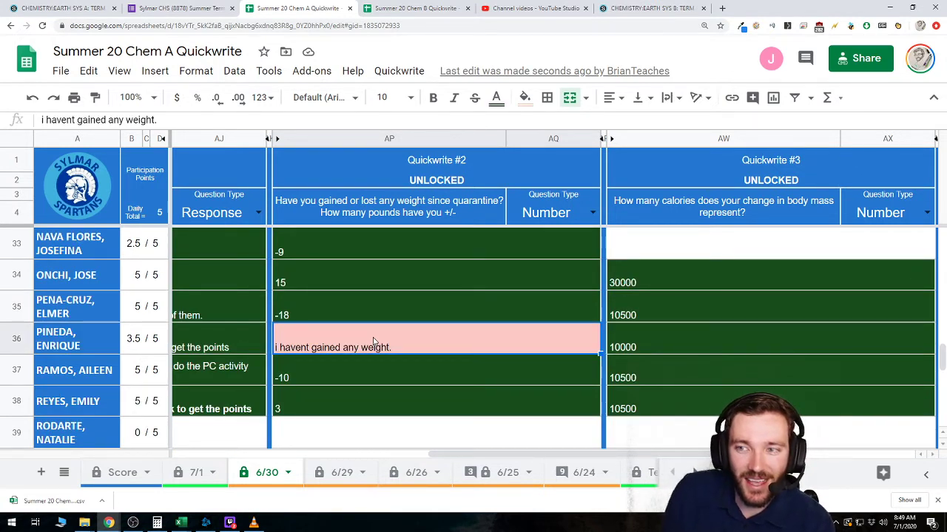
type("0")
left_click(373, 337)
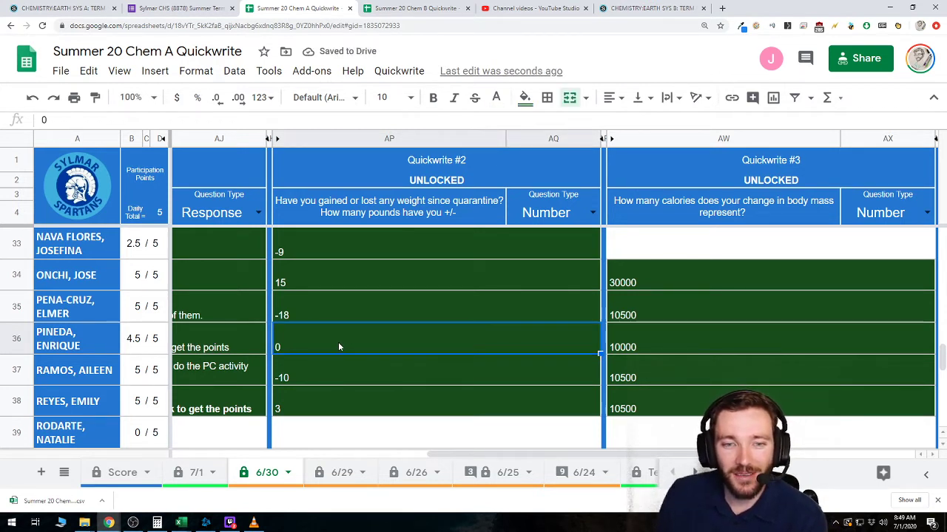
Examine the Quickwrite #2 answers in rows 37 and 38
scroll(338, 345, "down", 1)
left_click(351, 343)
scroll(350, 341, "down", 1)
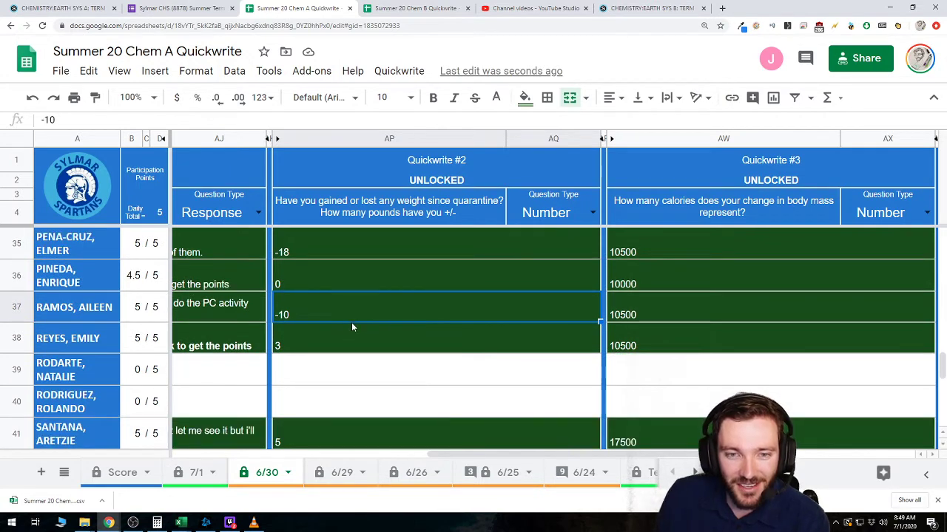
left_click(346, 340)
left_click(337, 313)
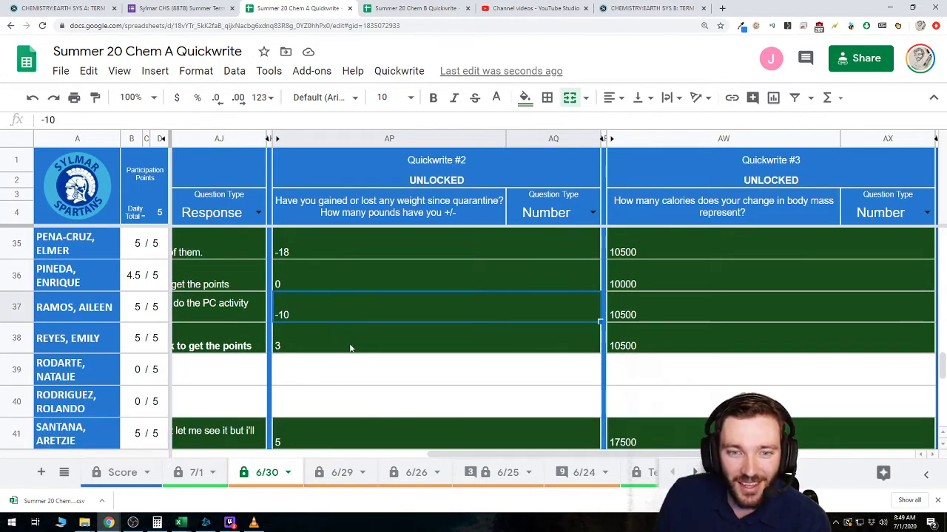
left_click(349, 344)
Replace the text answer "i lost about 7" to Quickwrite #2 in row 43 with -7
scroll(349, 344, "down", 3)
scroll(349, 343, "down", 1)
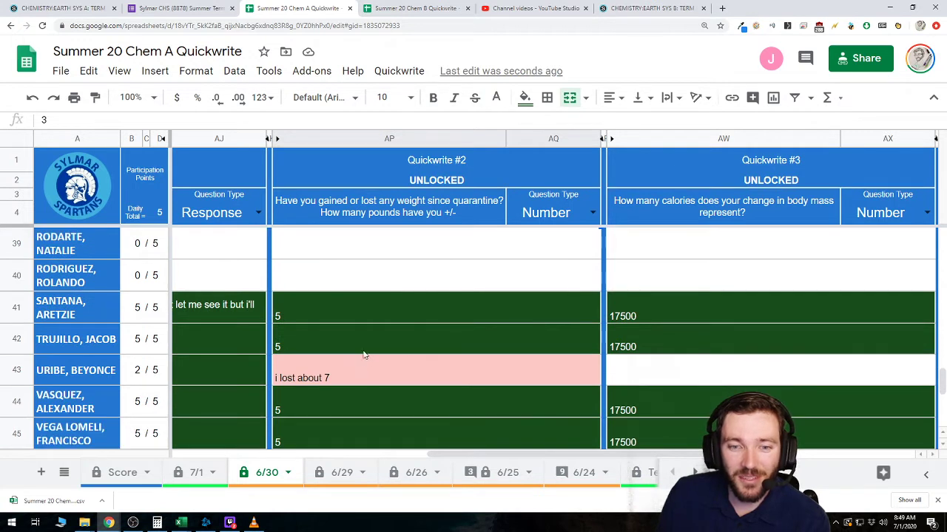
left_click(367, 375)
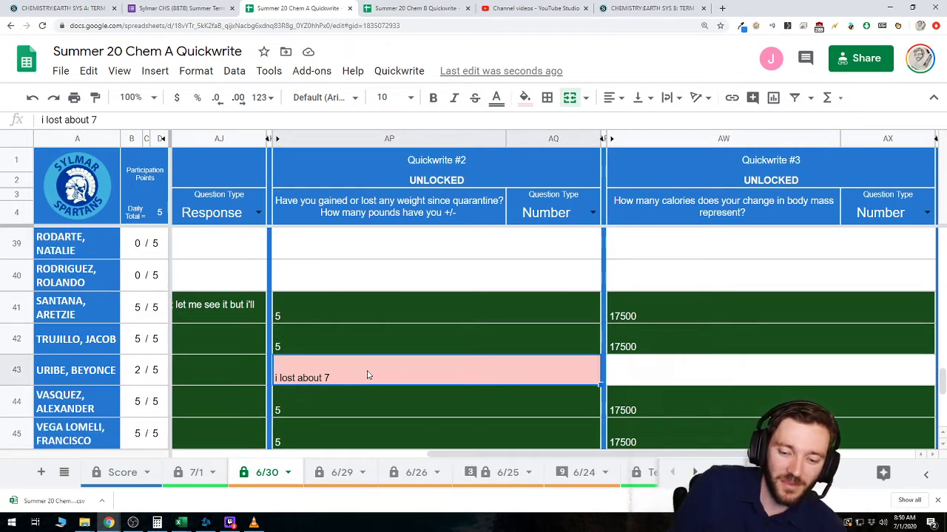
type("-7")
key("Return")
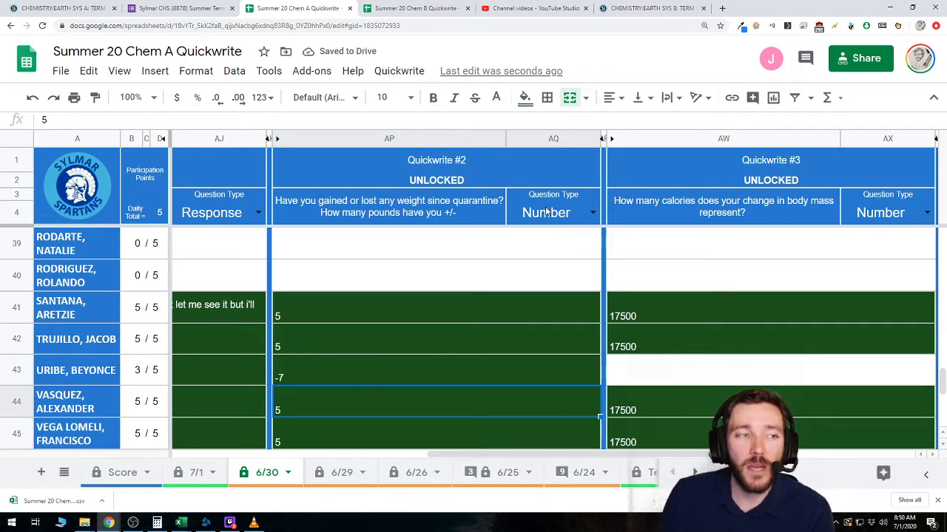
Review the last Quickwrite #2 answers down to row 45 and recheck the one in row 35
scroll(469, 373, "down", 1)
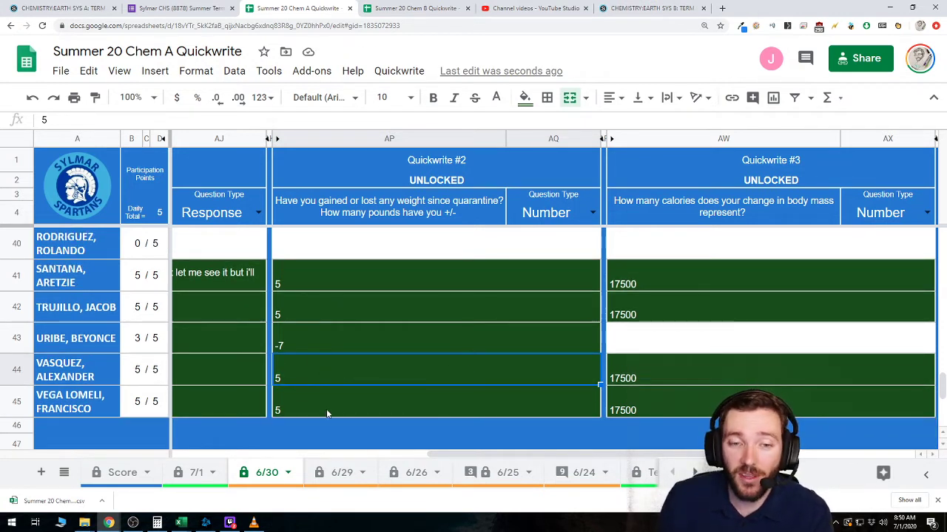
scroll(392, 362, "up", 3)
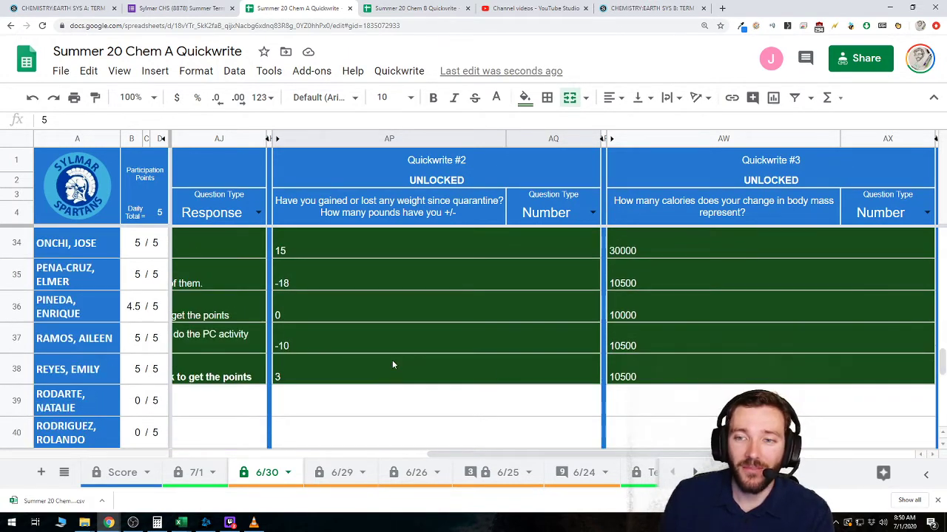
scroll(392, 360, "up", 1)
left_click(362, 304)
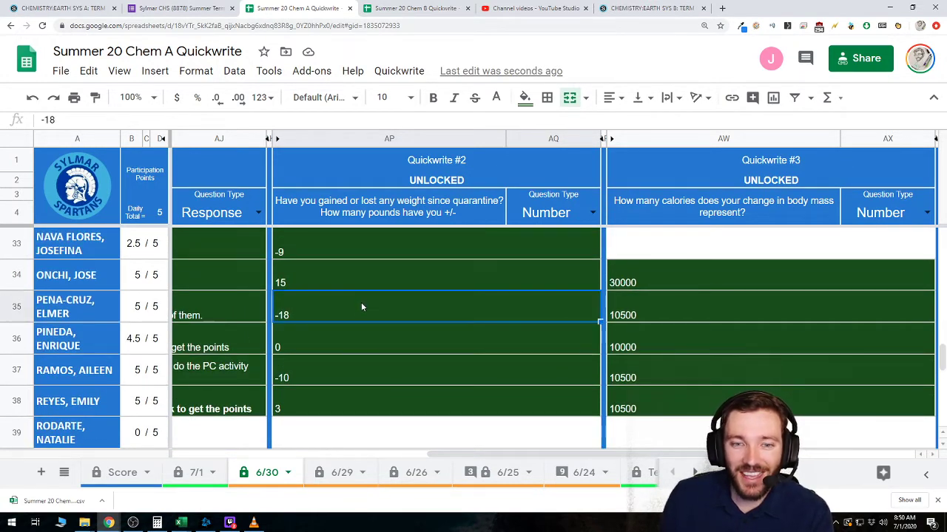
Compare the pounds in Quickwrite #2 with the calories in Quickwrite #3 for the students in rows 6 and 8
scroll(500, 324, "up", 7)
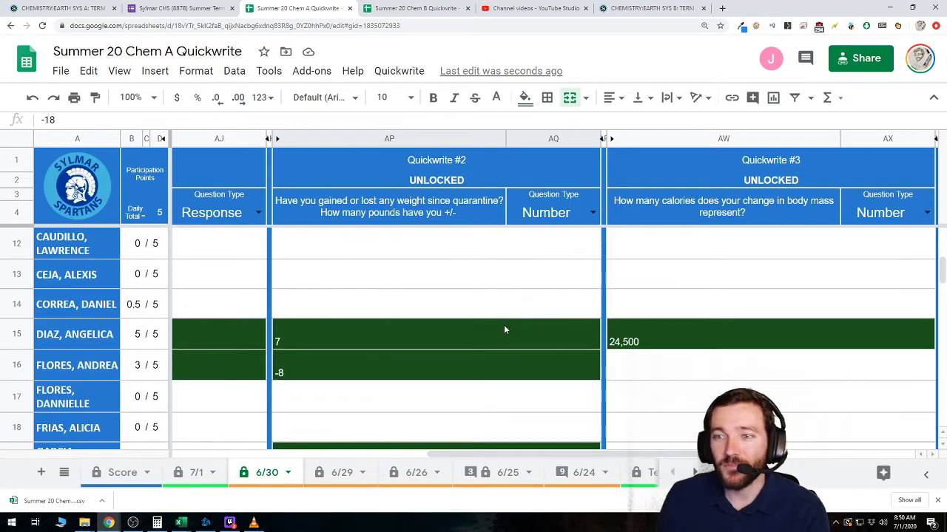
scroll(505, 327, "up", 3)
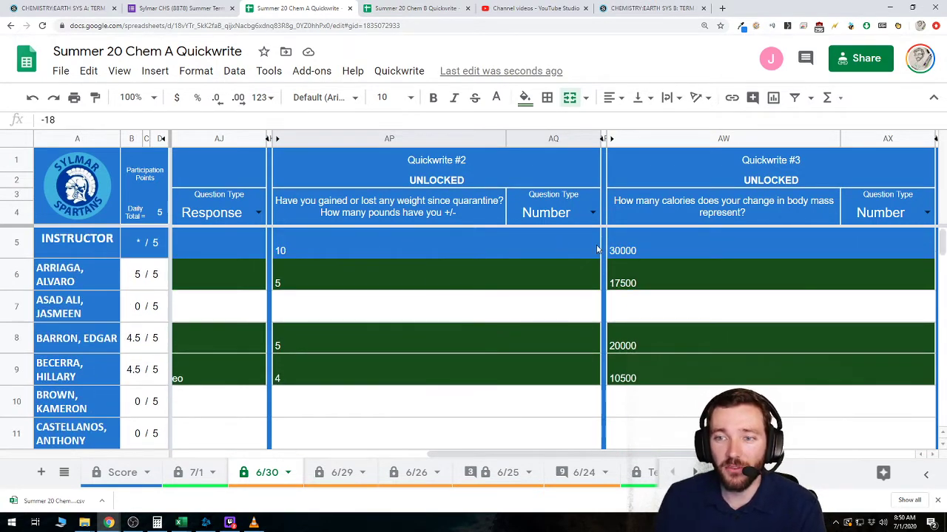
left_click(545, 277)
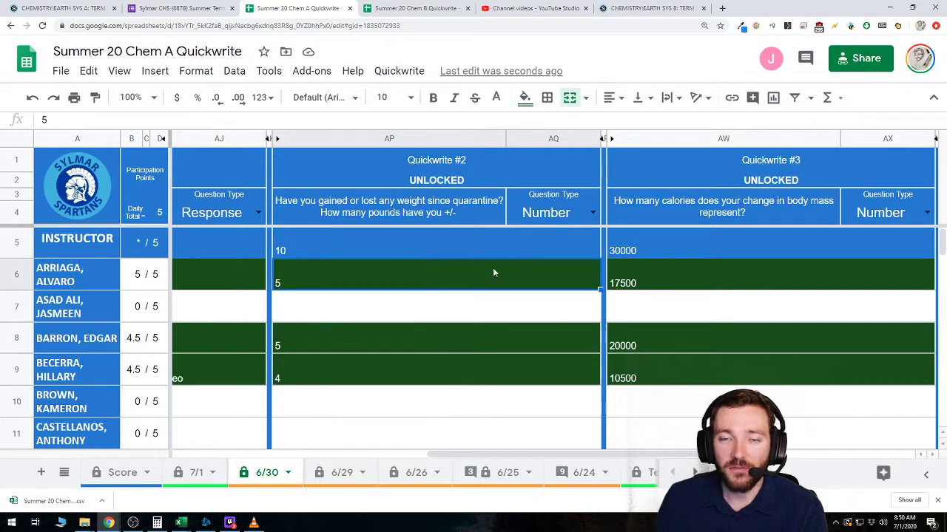
left_click(626, 283)
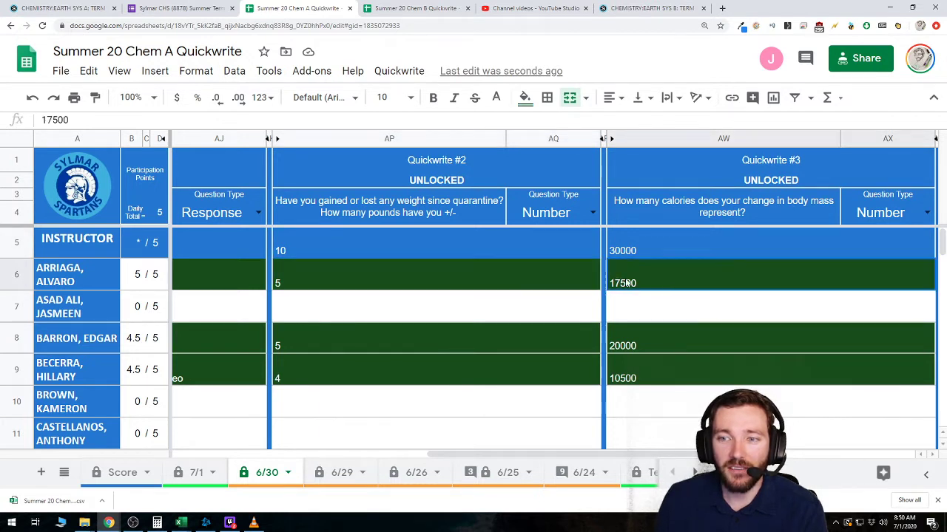
left_click(392, 275)
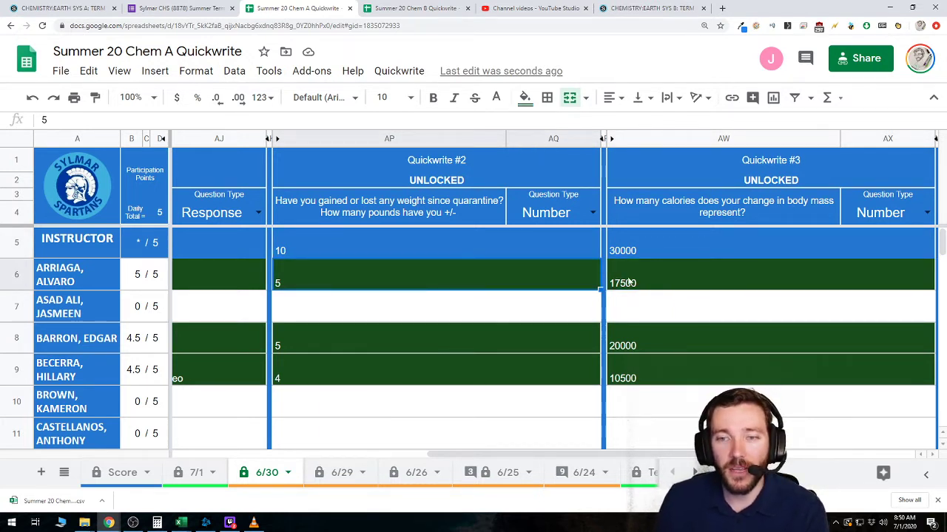
left_click(481, 332)
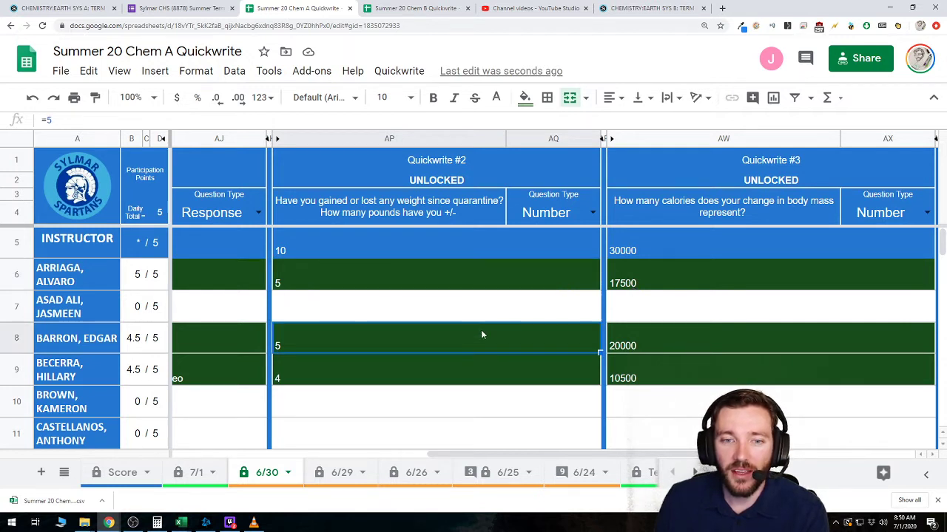
key("Right")
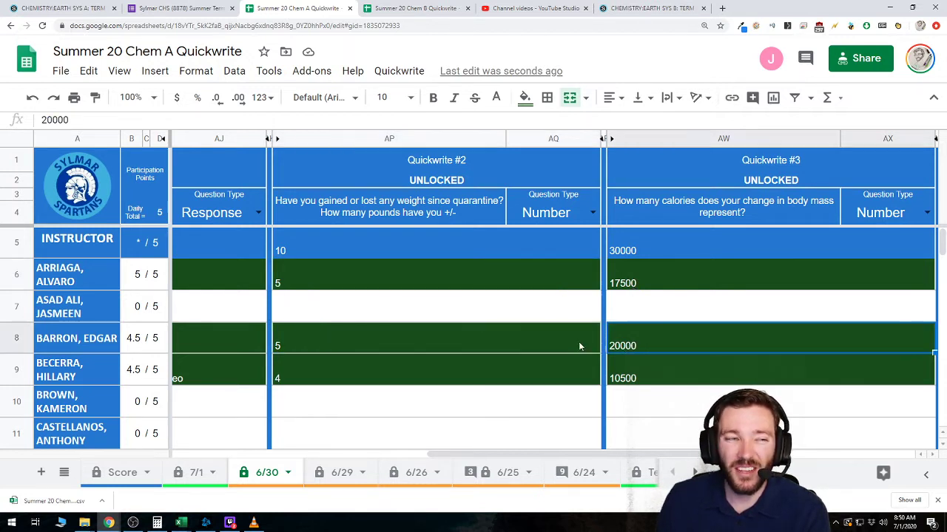
left_click(510, 337)
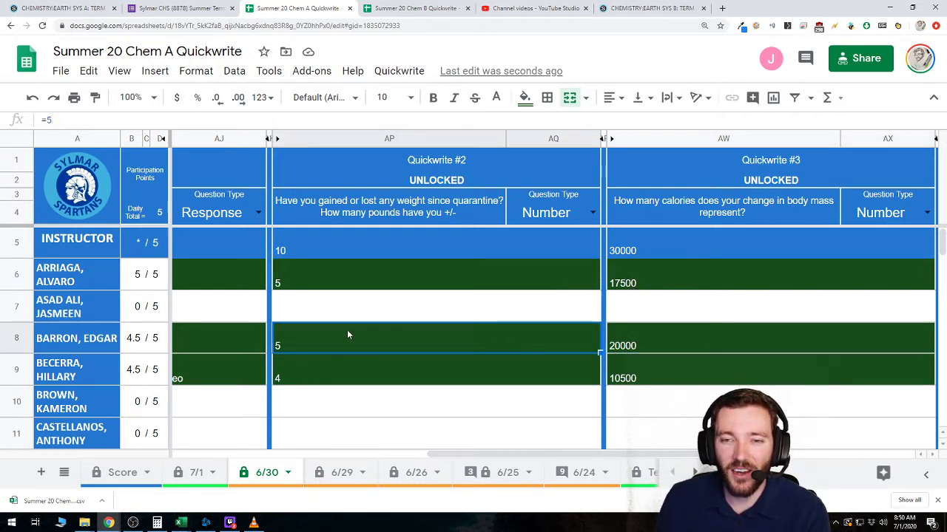
Replace the Quickwrite #3 calorie answer in row 8 with the formula =AP8*3000
left_click(644, 340)
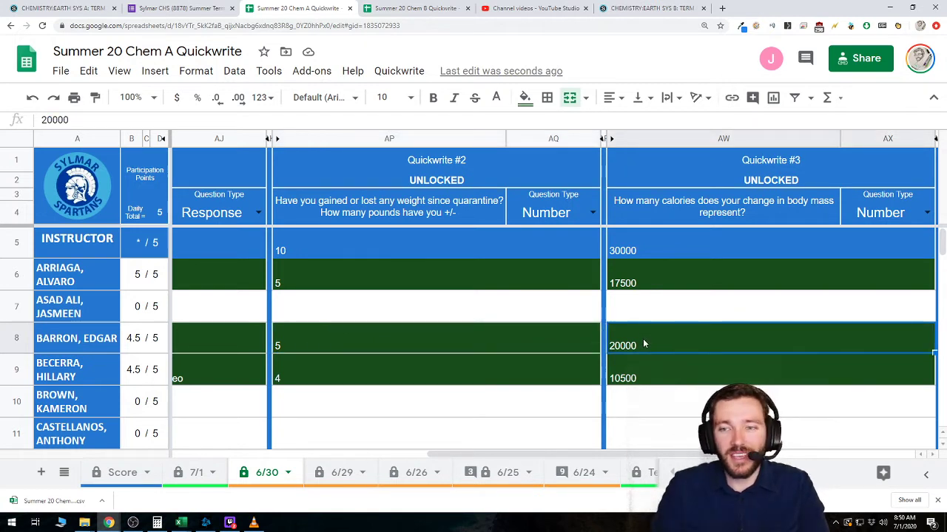
type("=AP8")
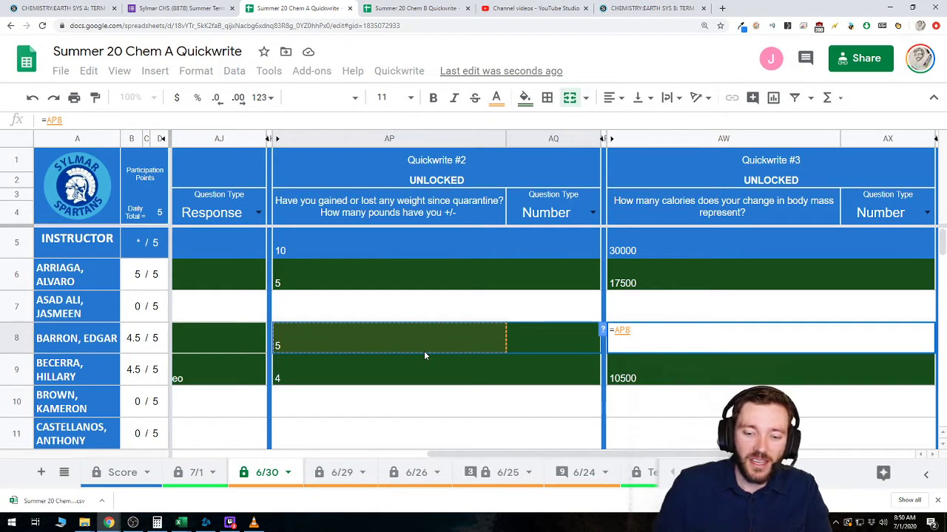
type("*")
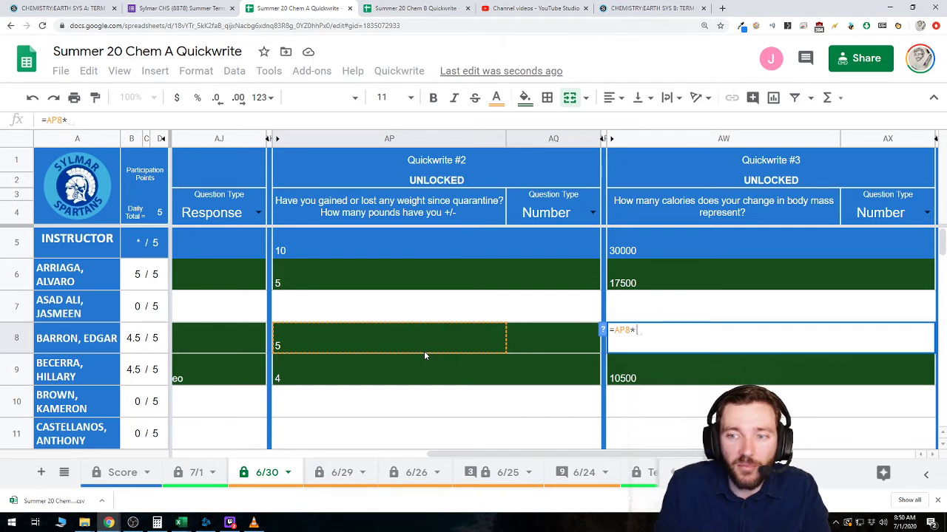
type("3000")
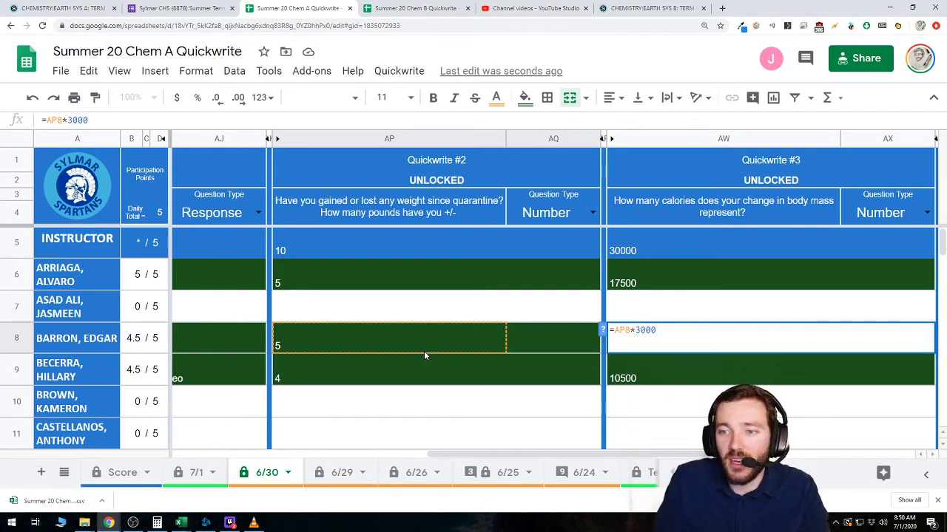
key("Return")
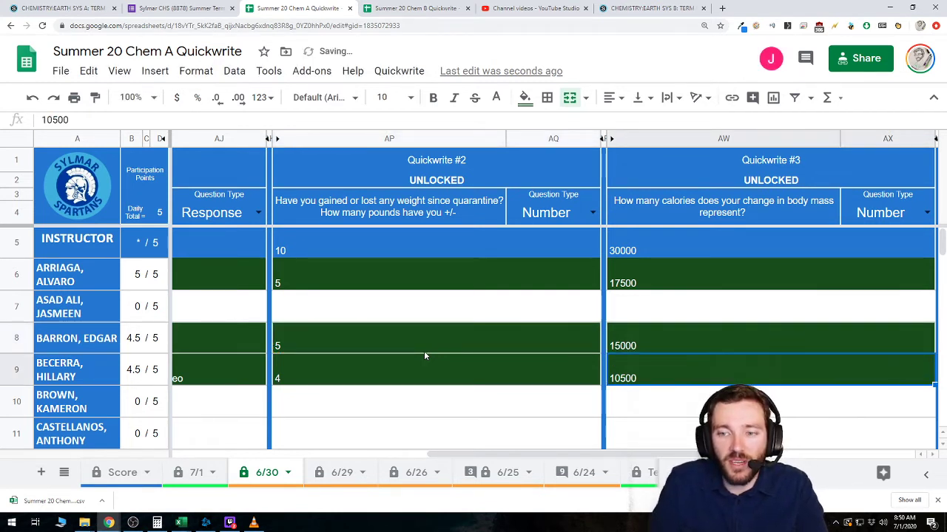
Replace the Quickwrite #3 calorie answer in row 9 with the formula =AP9*3000
left_click(424, 355)
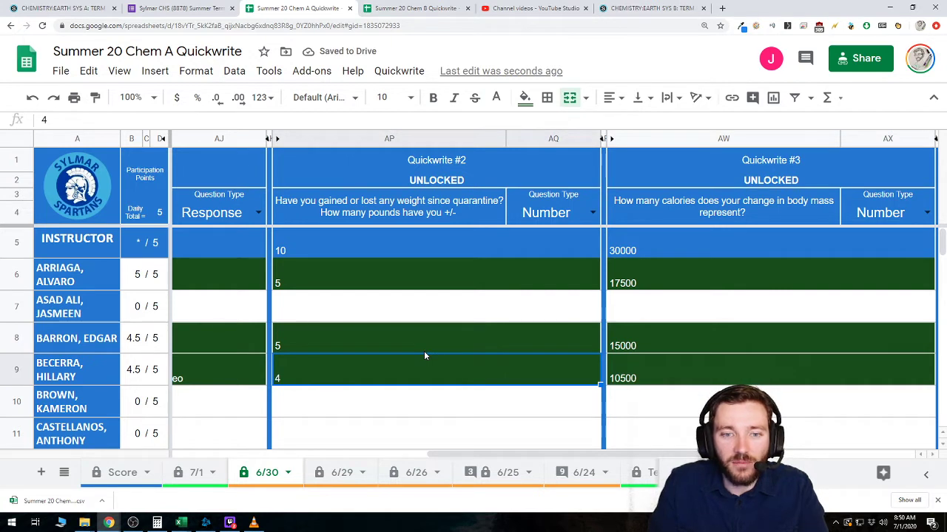
key("Right")
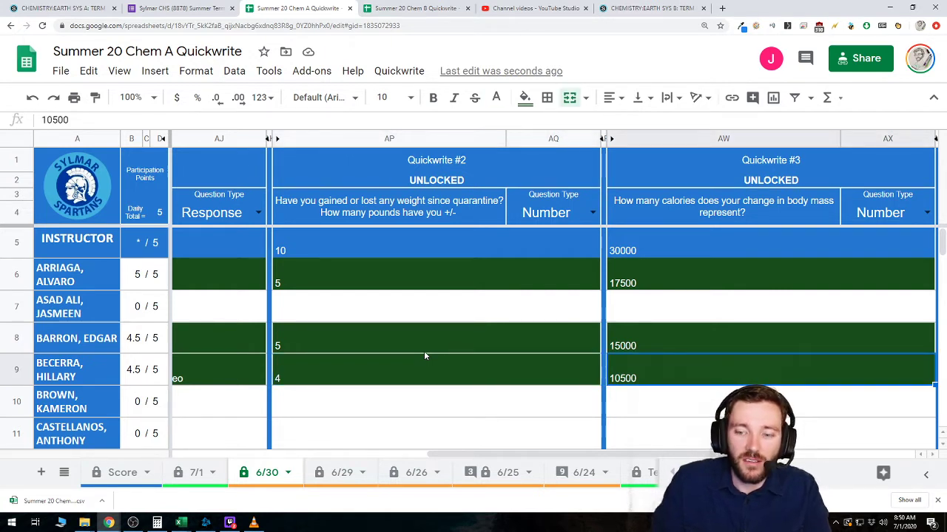
type("=")
left_click(423, 356)
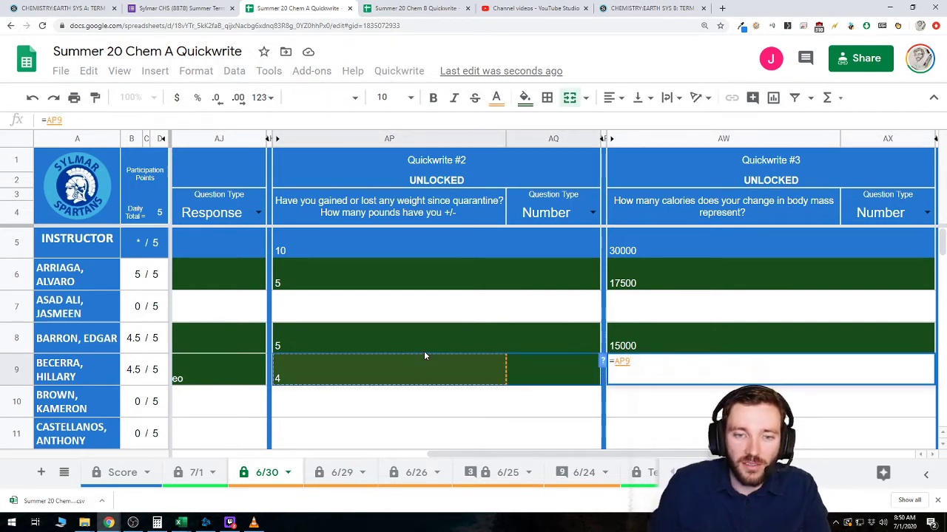
type("*3000")
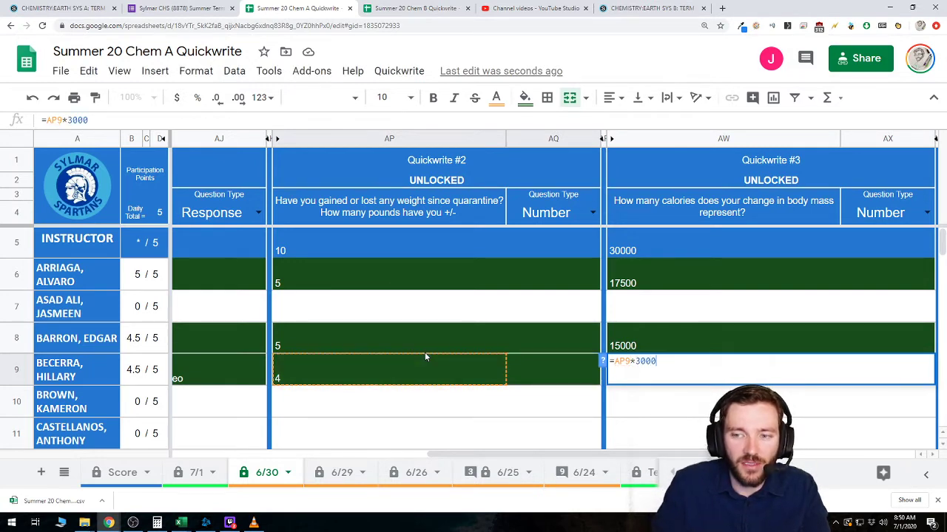
key("Return")
Check the Quickwrite #3 calorie answers in rows 15, 22 and 25
scroll(678, 333, "down", 3)
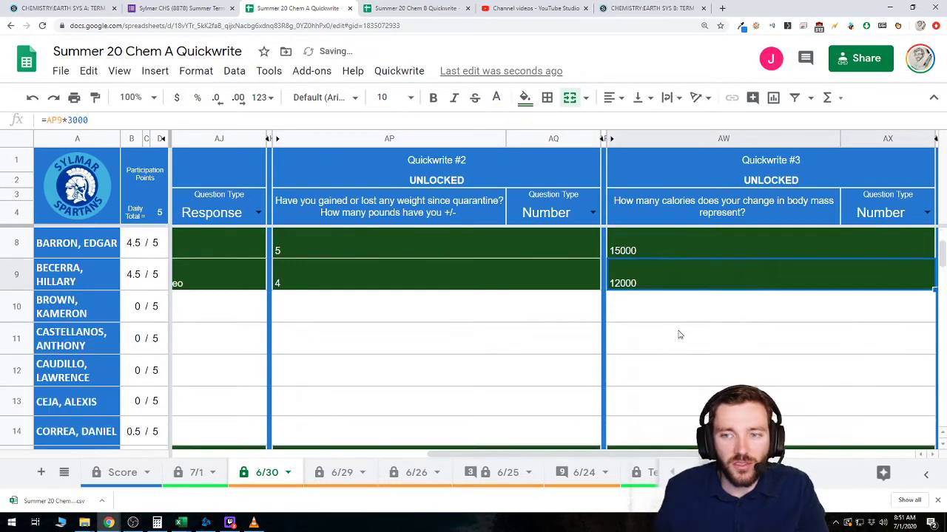
left_click(661, 369)
scroll(660, 369, "down", 5)
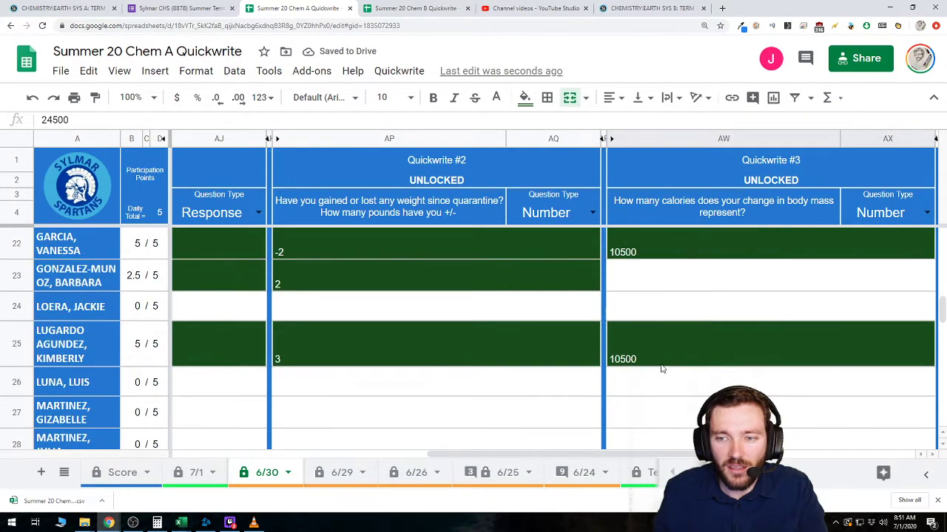
left_click(641, 241)
left_click(648, 351)
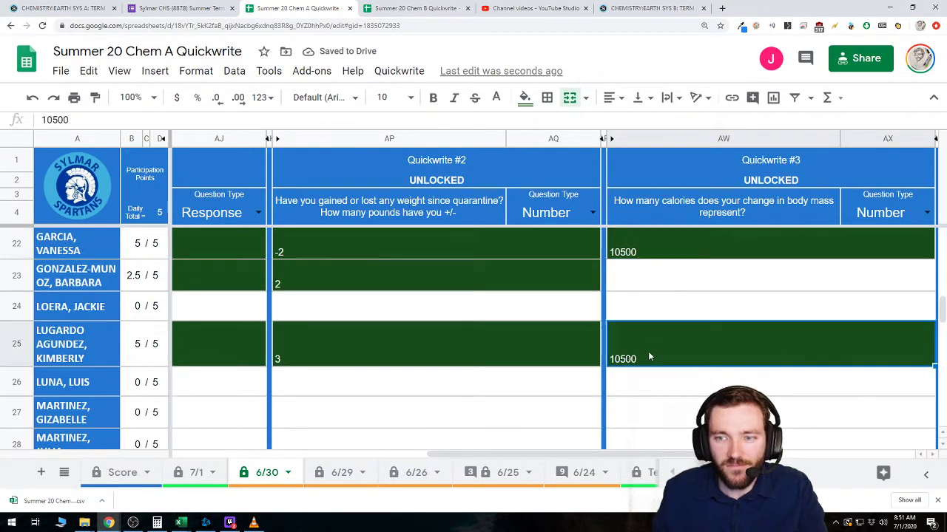
Compare the pounds in Quickwrite #2 with the calories in Quickwrite #3 for rows 34 to 38
scroll(644, 370, "down", 5)
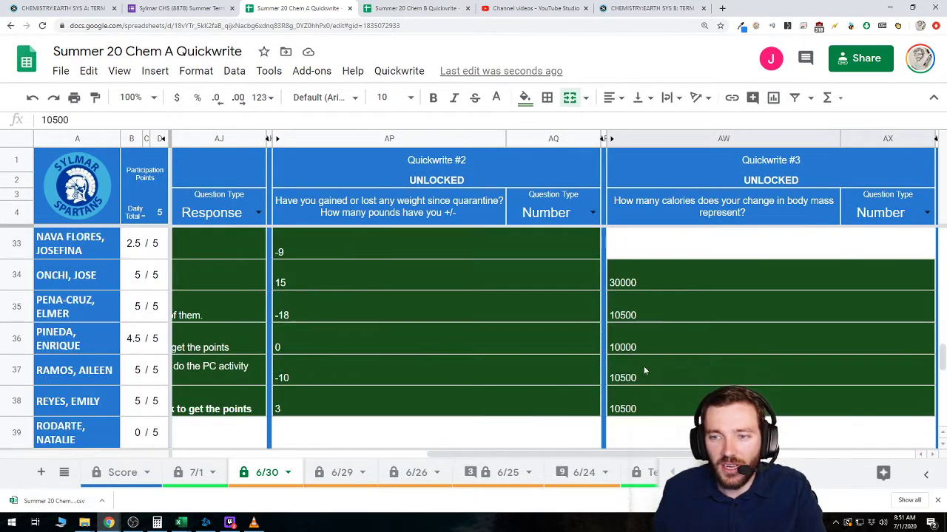
left_click(441, 279)
left_click(632, 282)
left_click(585, 318)
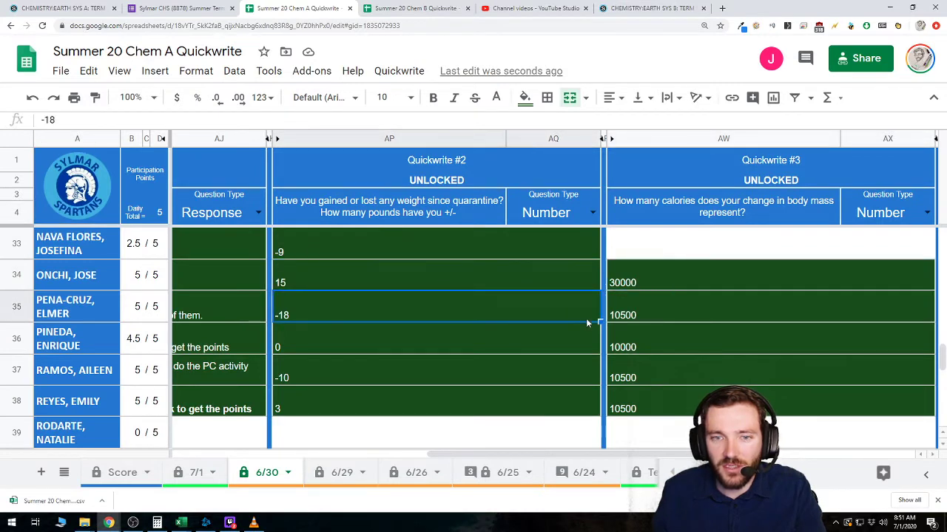
left_click(625, 315)
left_click(634, 346)
left_click(533, 349)
left_click(643, 372)
left_click(520, 375)
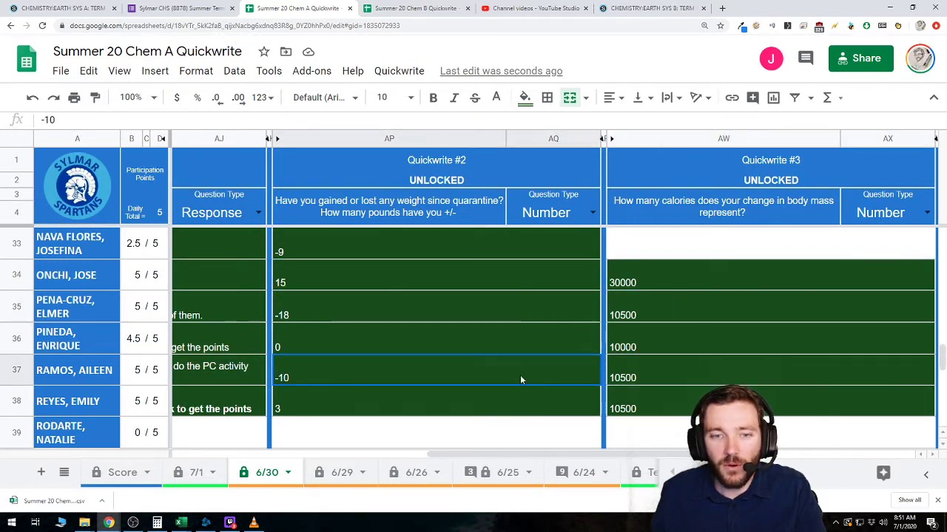
left_click(649, 382)
Compare the Quickwrite #2 pounds with the Quickwrite #3 calories for the students in rows 41 to 44
scroll(649, 381, "down", 3)
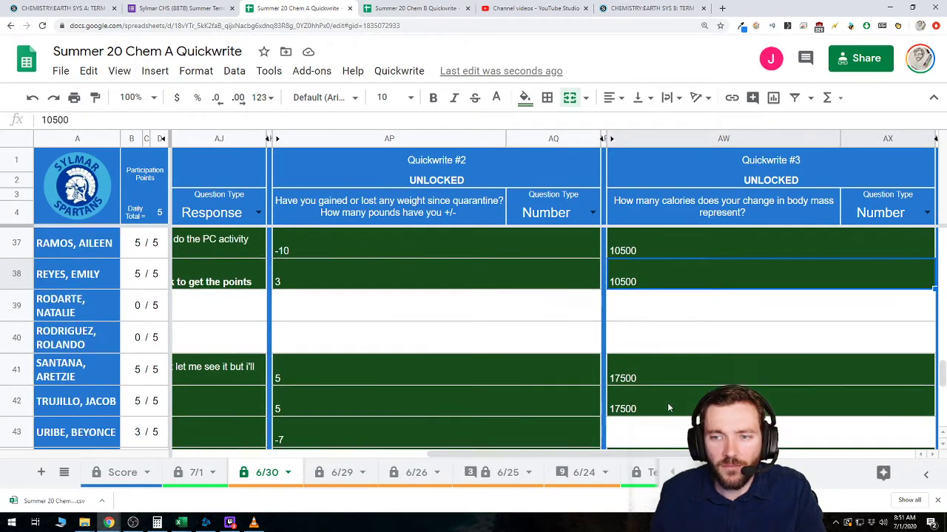
left_click(647, 306)
left_click(488, 305)
left_click(626, 317)
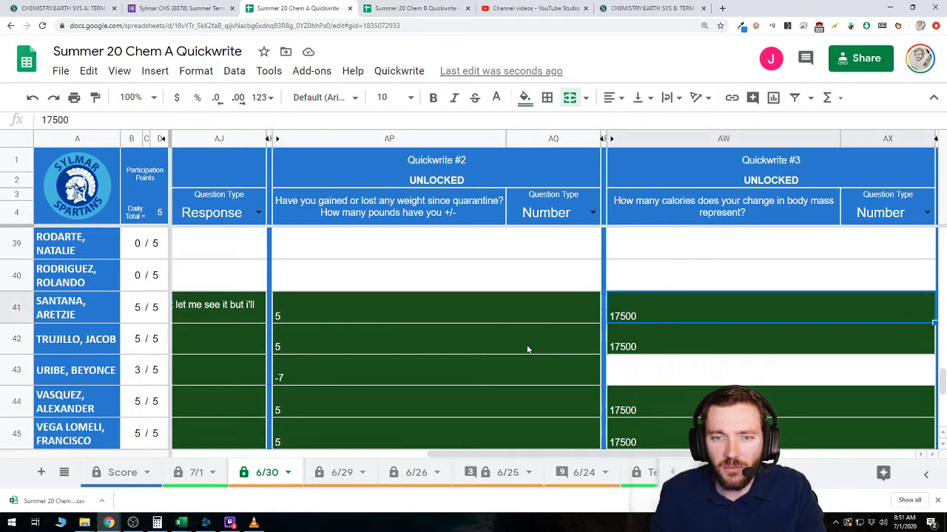
left_click(528, 348)
left_click(641, 349)
left_click(518, 348)
left_click(641, 347)
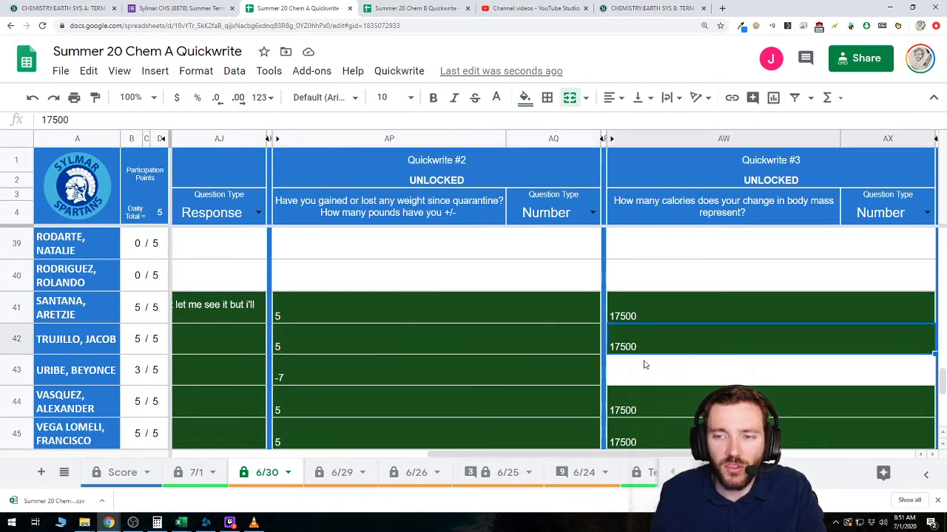
scroll(592, 370, "down", 1)
left_click(550, 375)
left_click(643, 373)
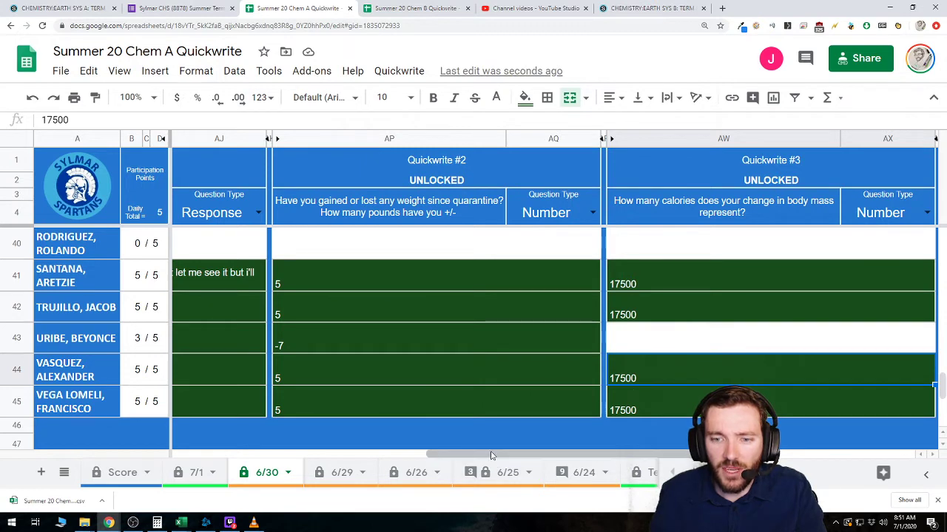
Compare the Quickwrite #3 calories with the Quickwrite #4 fasting days in rows 44 and 45 and rows 34 to 36
left_click_drag(518, 454, 666, 452)
left_click(450, 400)
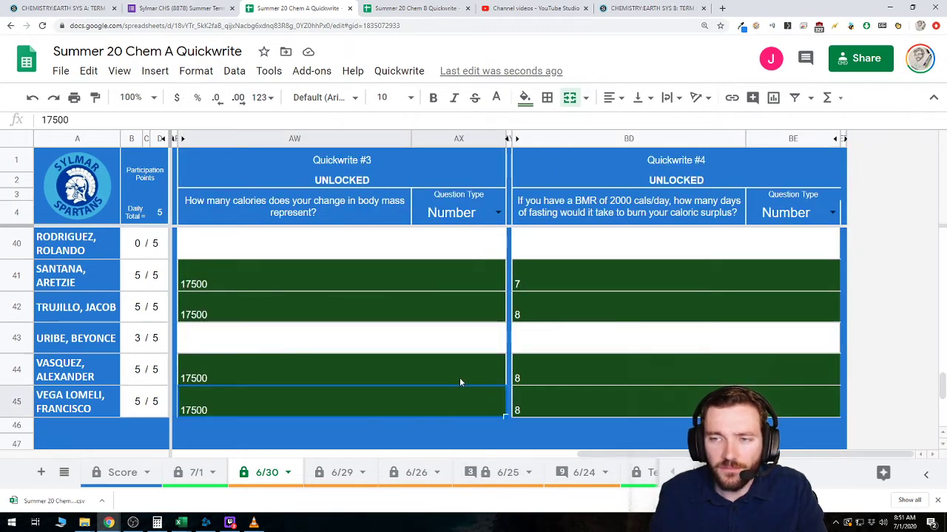
left_click(459, 377)
scroll(606, 321, "up", 5)
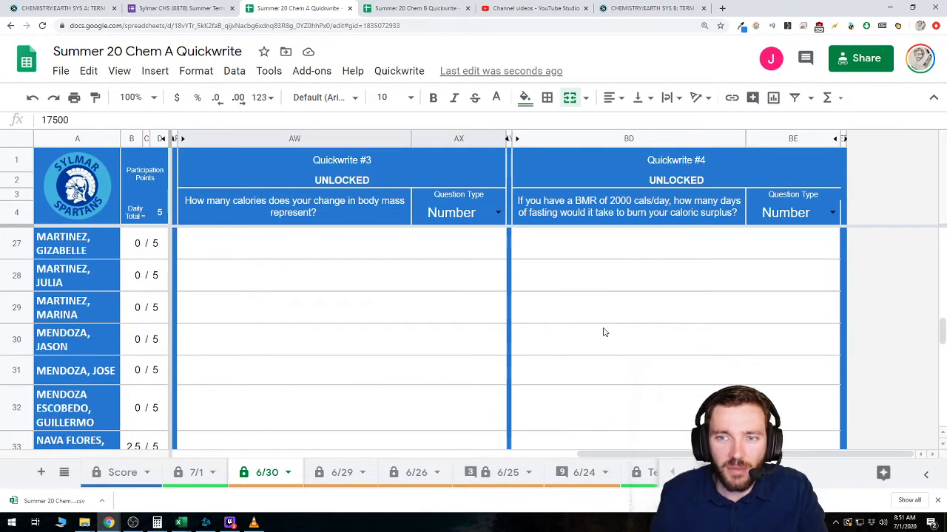
scroll(601, 332, "down", 1)
left_click(368, 345)
left_click(562, 353)
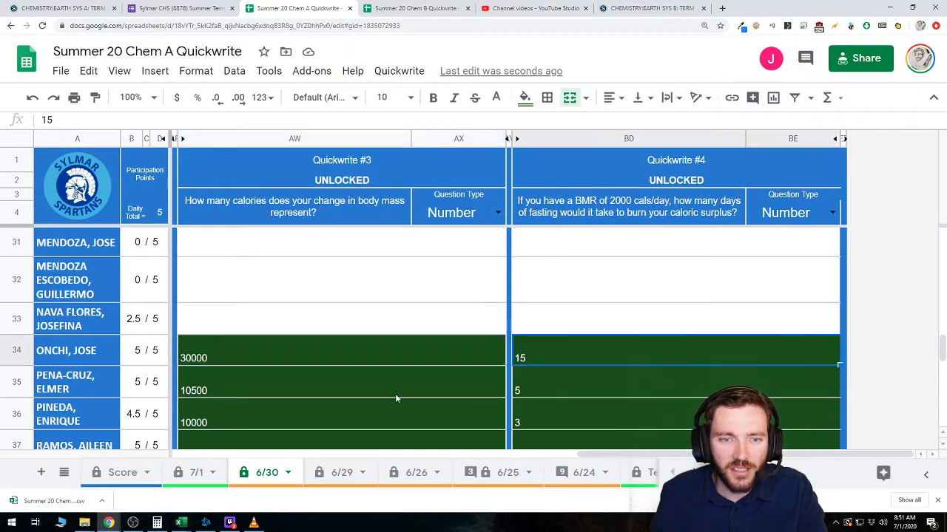
left_click(395, 393)
scroll(571, 391, "down", 1)
left_click(501, 348)
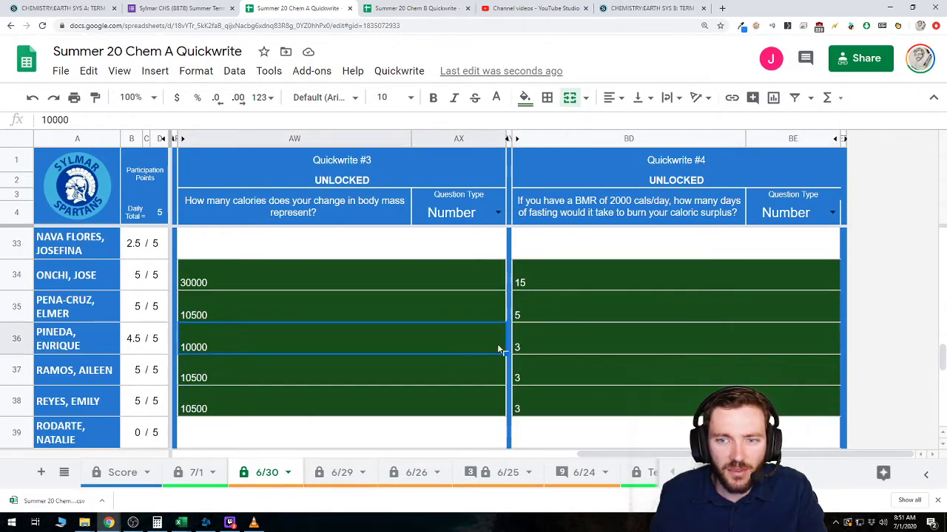
key("Right")
left_click(387, 329)
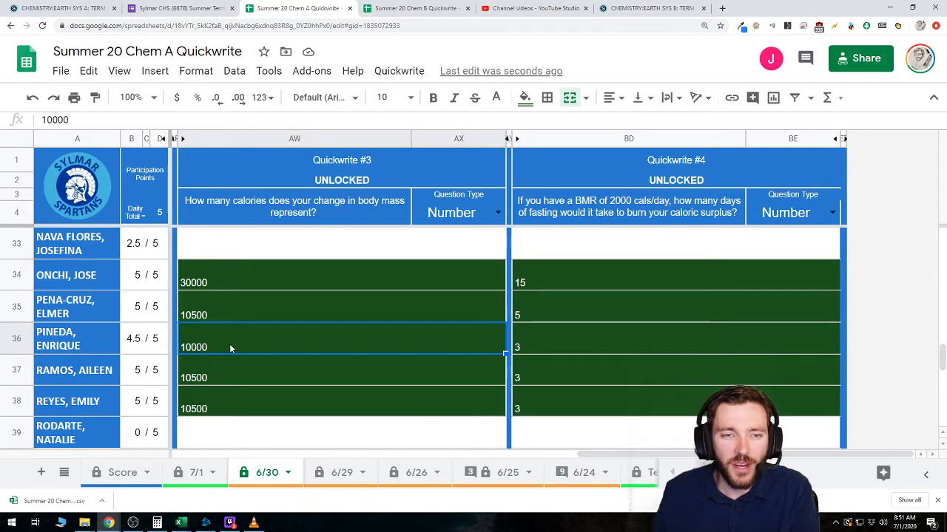
Try the formula =AW36/2000 as the Quickwrite #4 answer in row 36, and restore the student's answer of 3
left_click(531, 344)
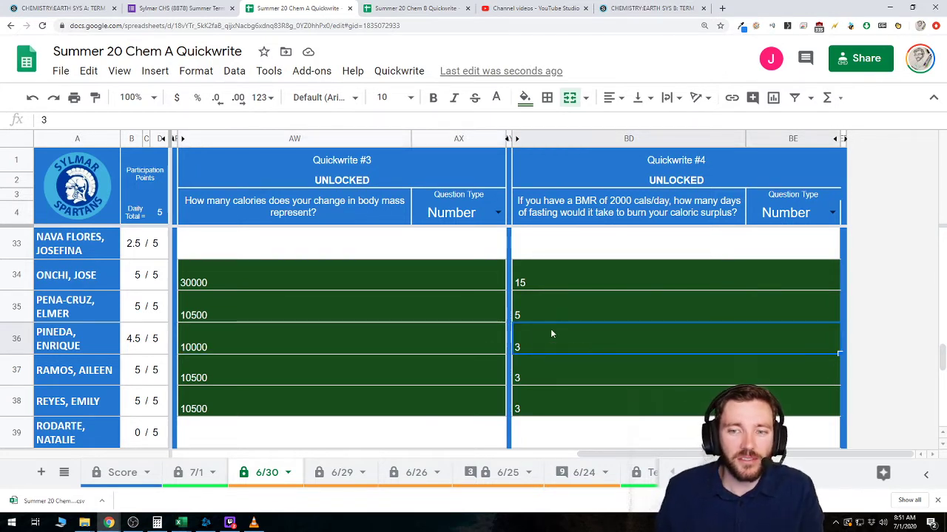
type("=AW36")
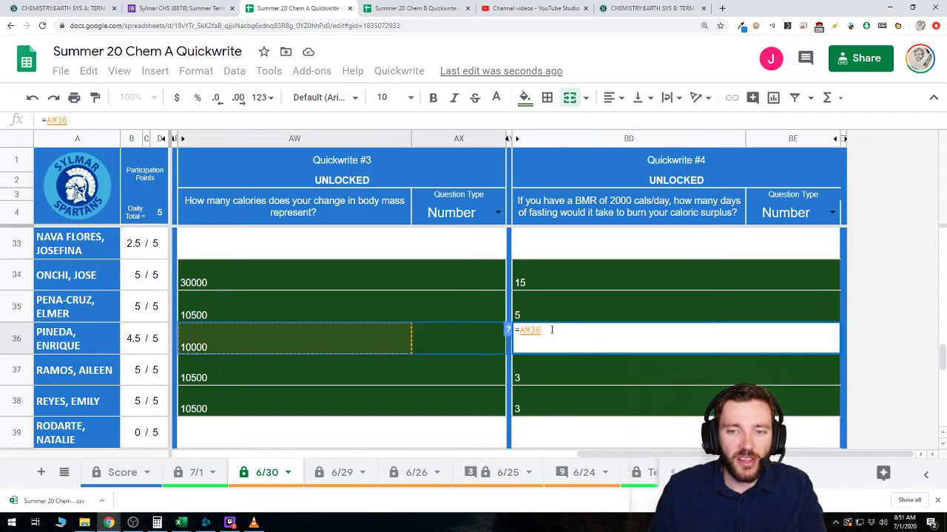
type("/2000")
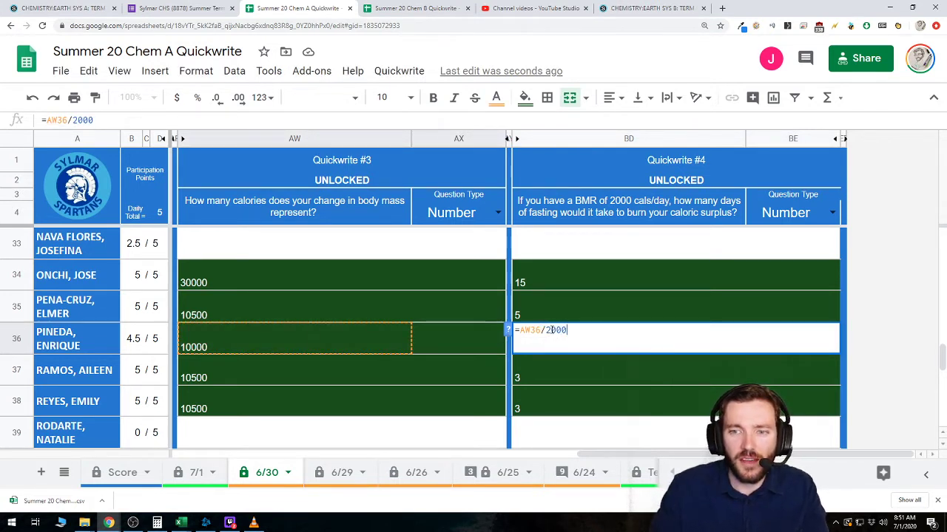
key("Return")
left_click(550, 333)
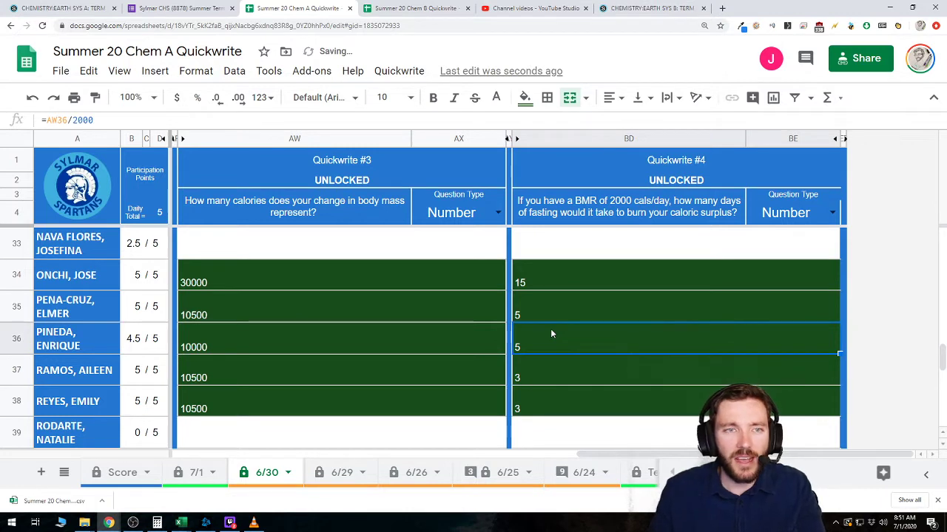
type("3")
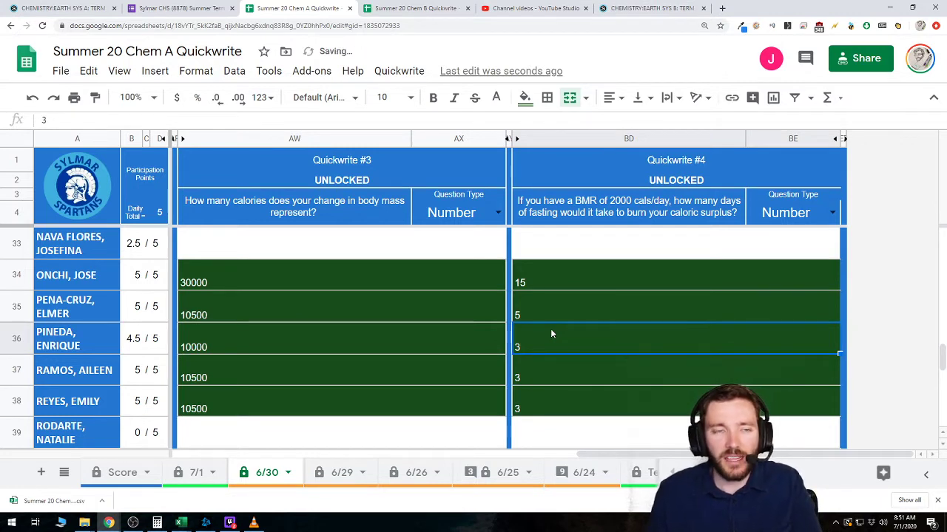
Switch to the Summer 20 Chem B Quickwrite spreadsheet and open its 6/30 sheet
scroll(517, 337, "up", 10)
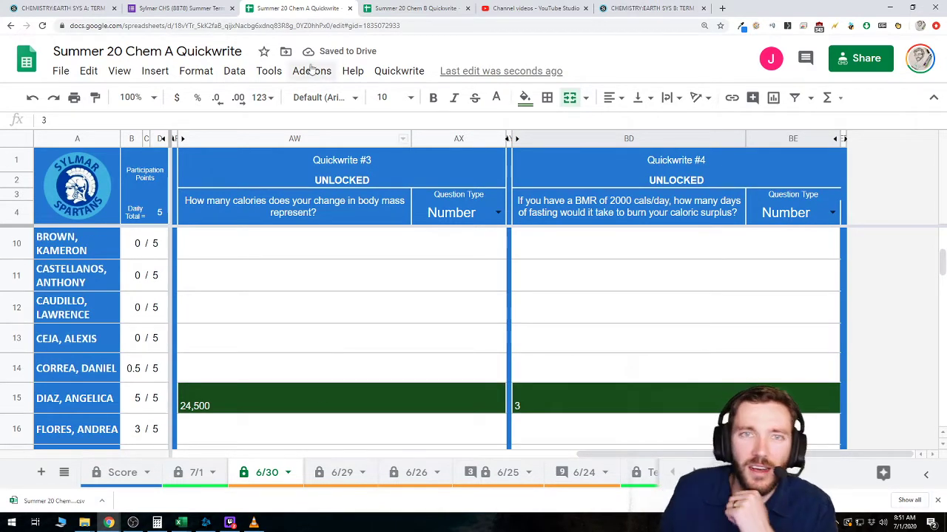
left_click(415, 8)
left_click(269, 472)
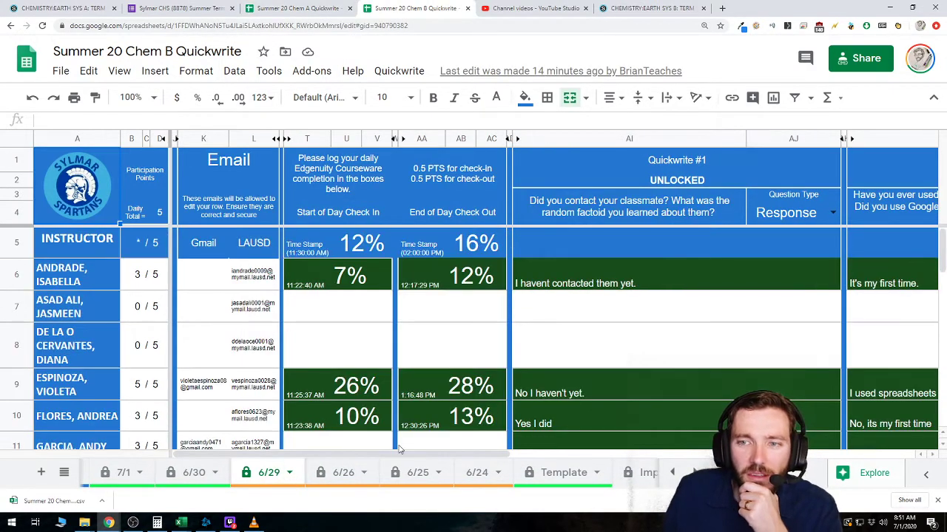
scroll(484, 458, "right", 3)
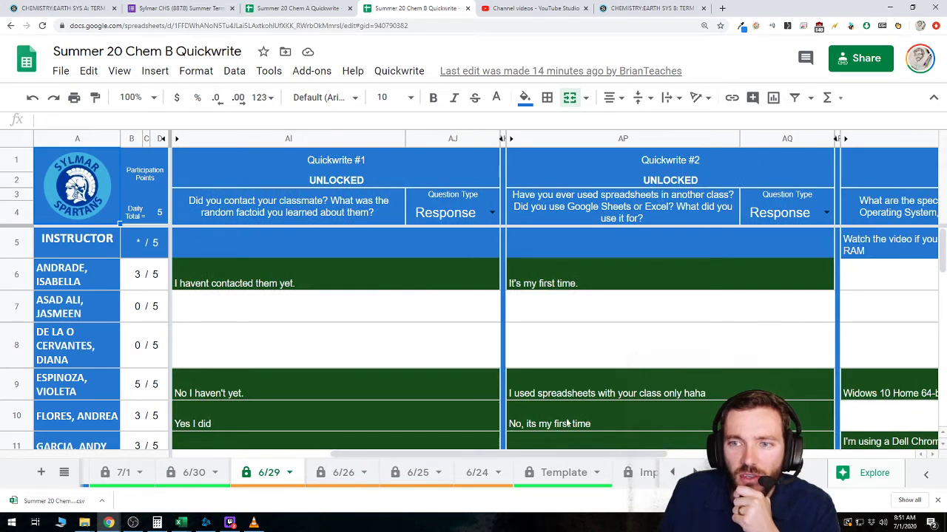
left_click(188, 474)
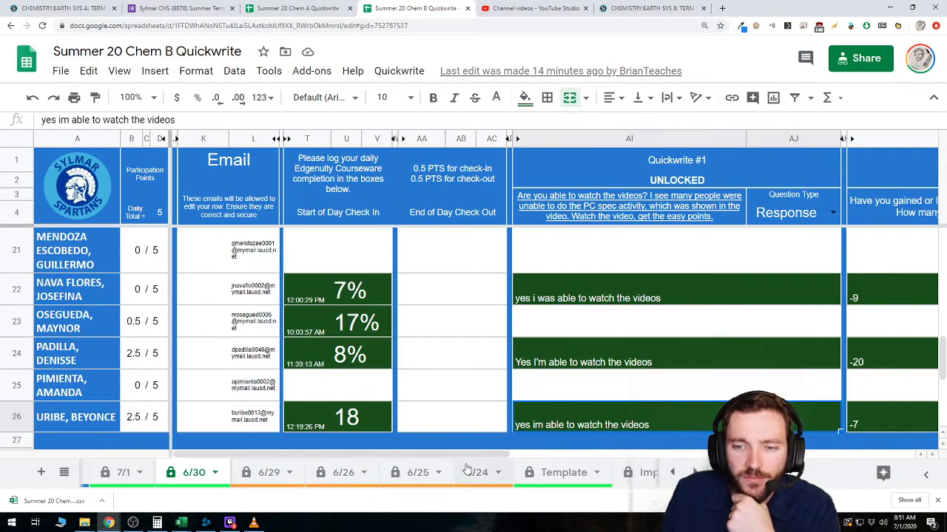
Review the Chem B 6/30 answers to Quickwrite #2 and #3 from row 26 up to row 12
left_click_drag(468, 456, 654, 456)
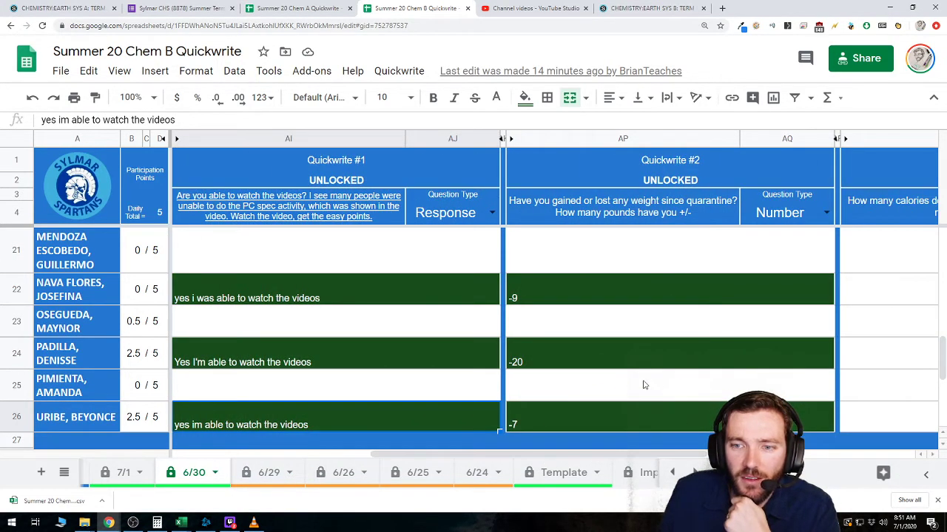
left_click(611, 357)
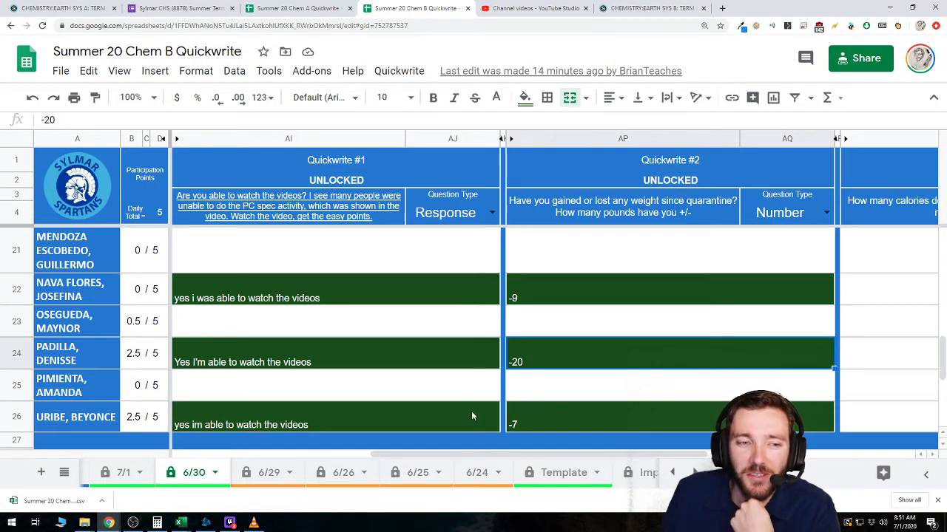
left_click_drag(474, 456, 539, 456)
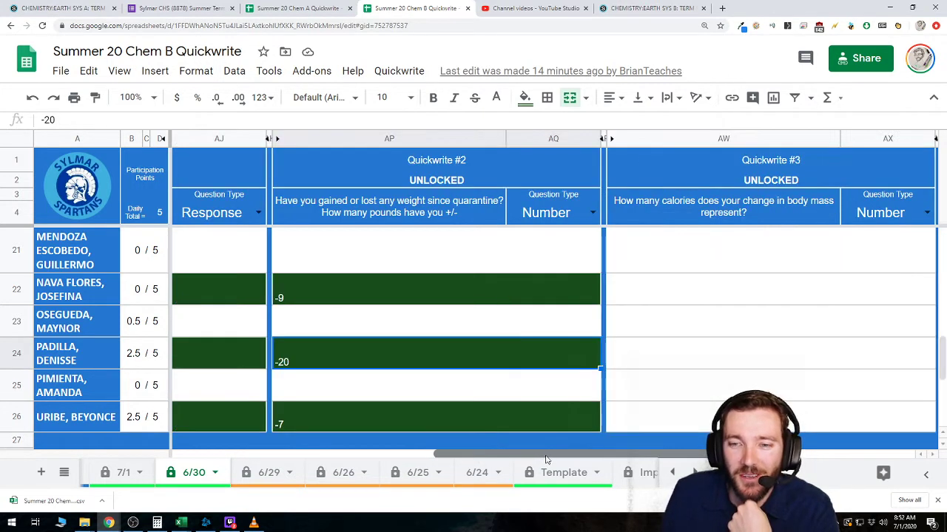
left_click(411, 420)
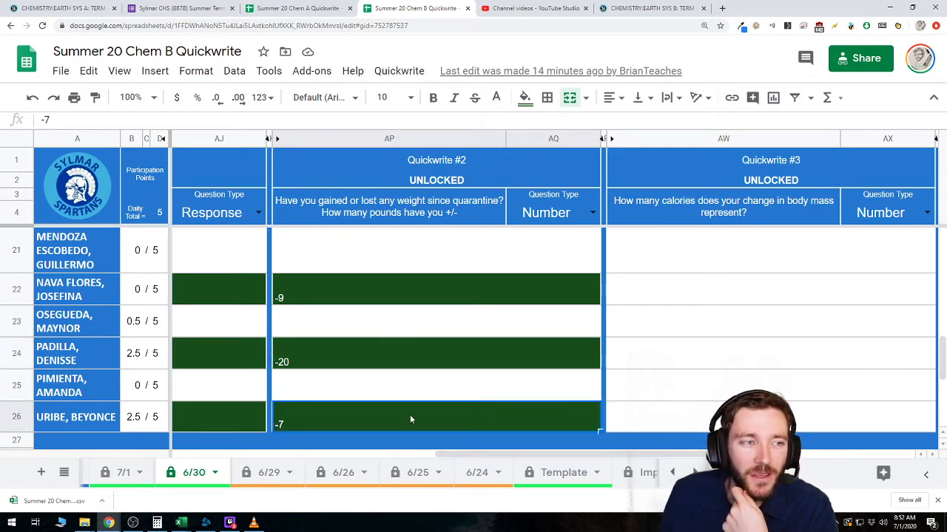
left_click(414, 357)
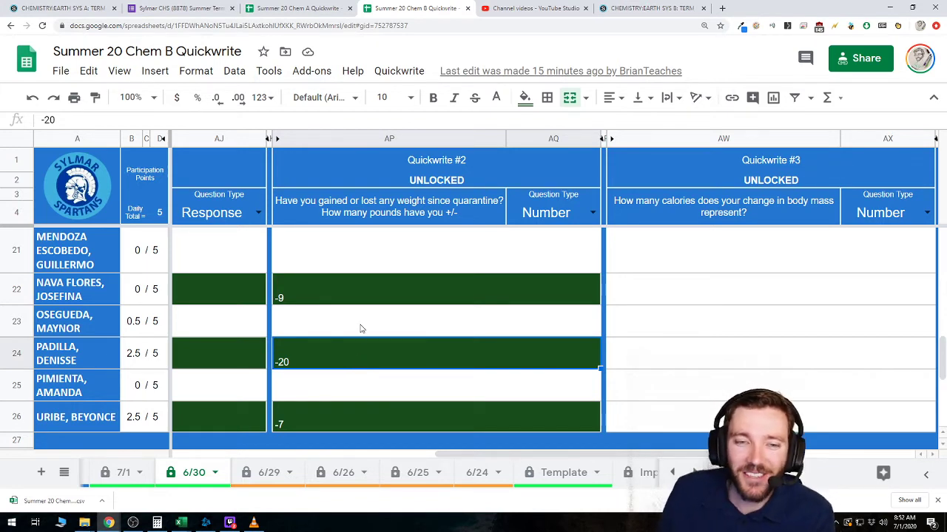
scroll(358, 359, "up", 3)
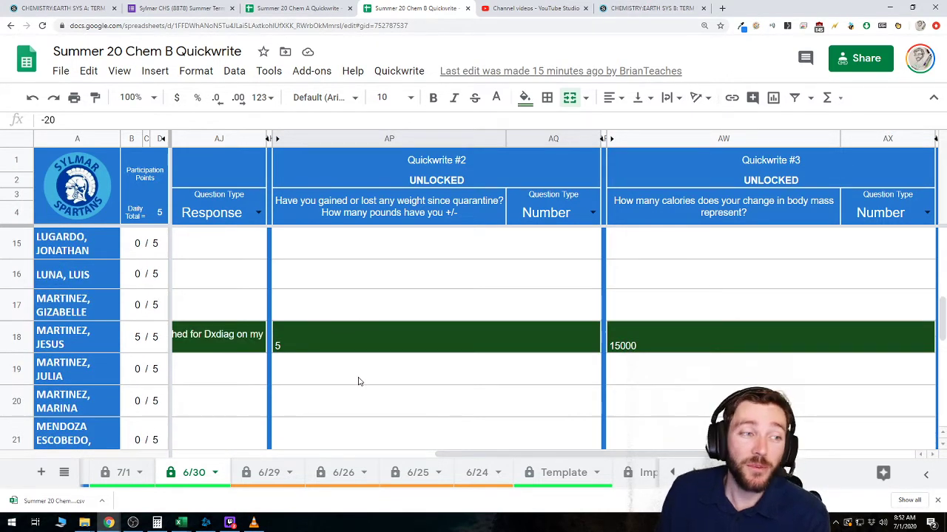
scroll(360, 386, "up", 1)
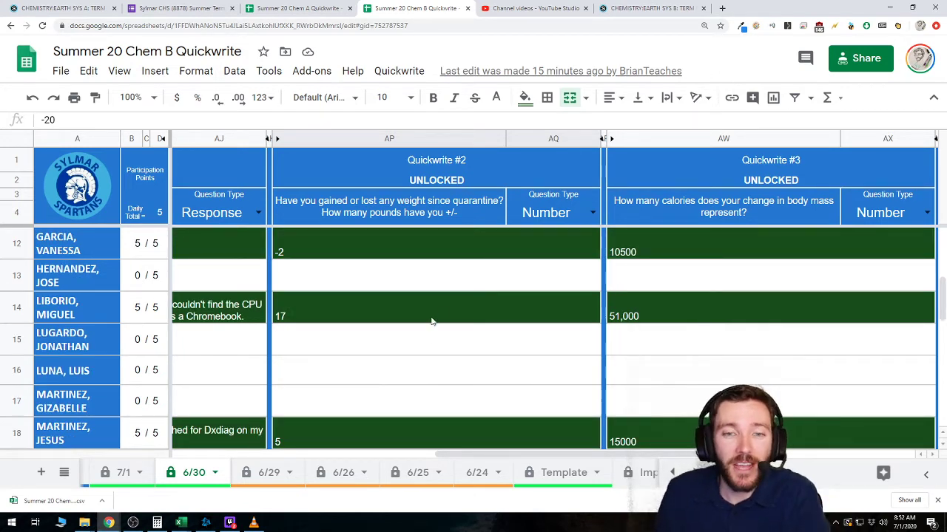
Review the Chem B 6/30 answers to Quickwrite #2 in rows 6 to 12 and compare row 12's pounds with its Quickwrite #3 calories
scroll(433, 320, "up", 2)
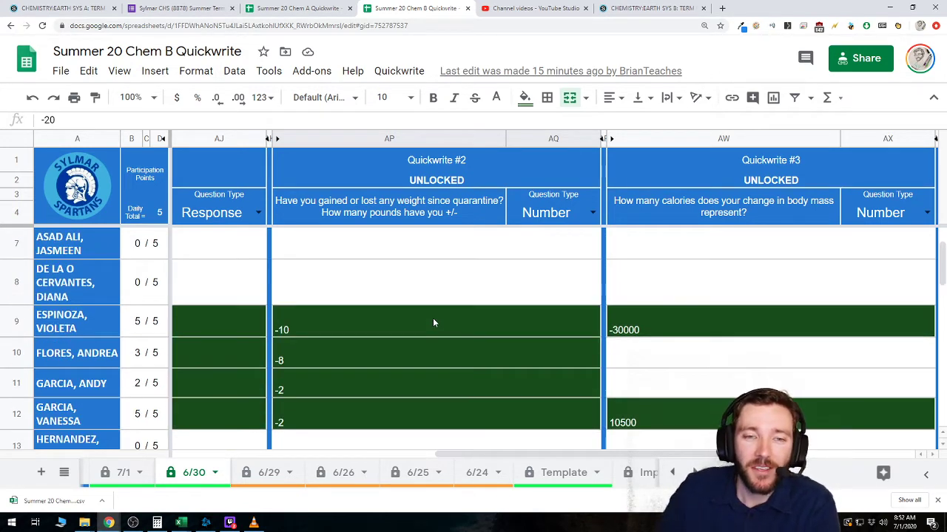
scroll(432, 320, "up", 2)
left_click(400, 276)
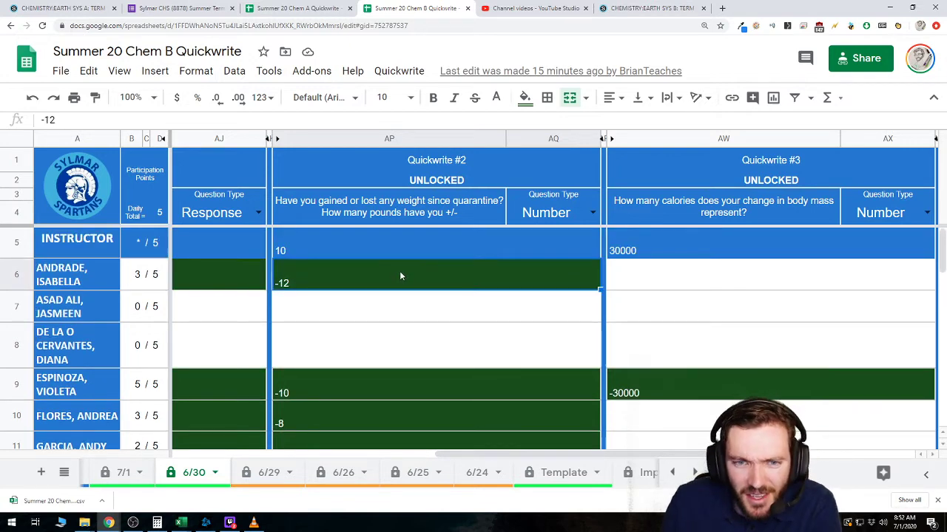
scroll(403, 292, "down", 2)
left_click(362, 290)
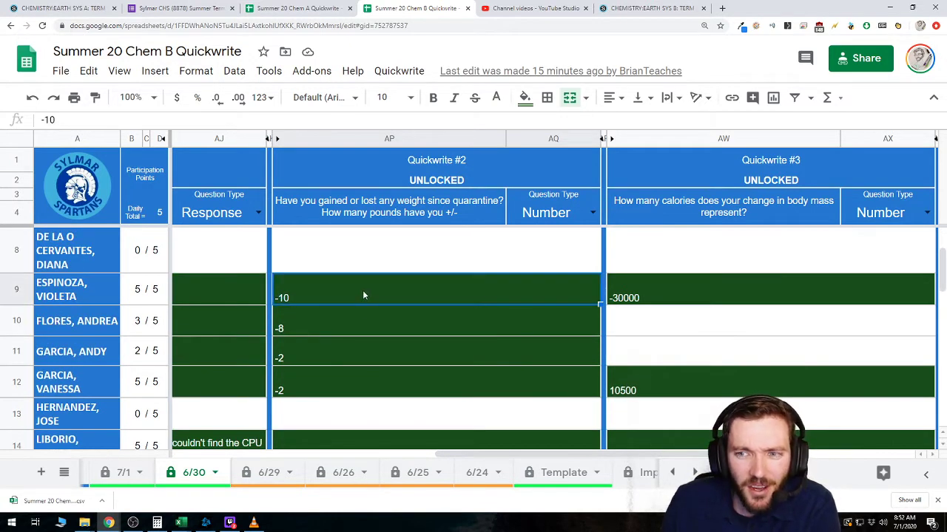
left_click(361, 329)
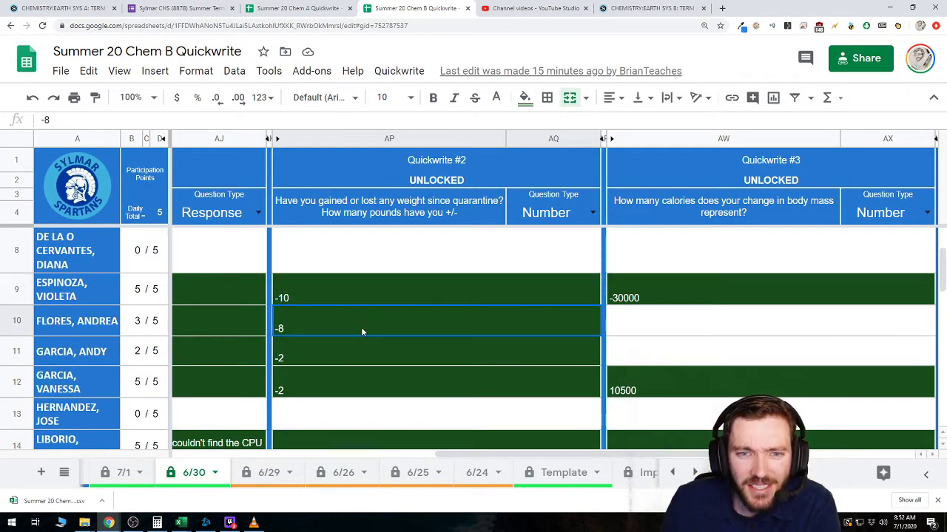
left_click(433, 375)
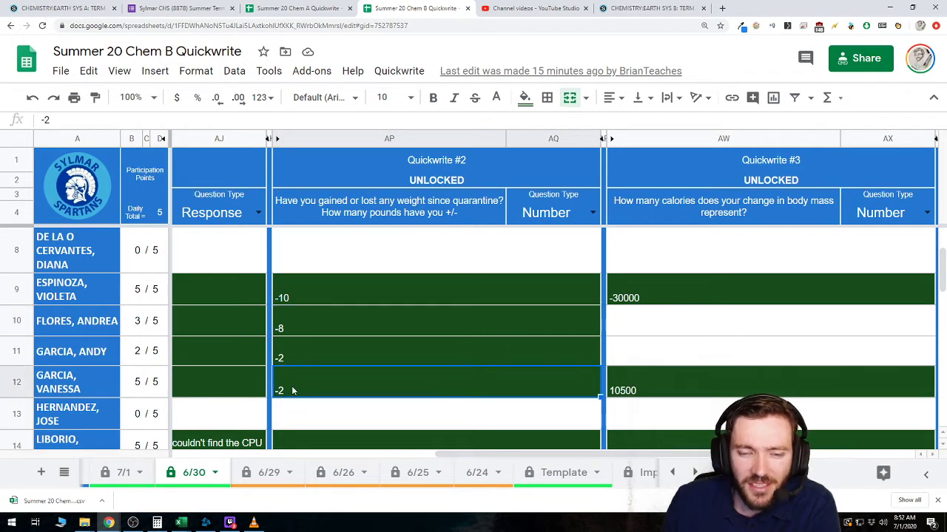
left_click(632, 388)
left_click(435, 383)
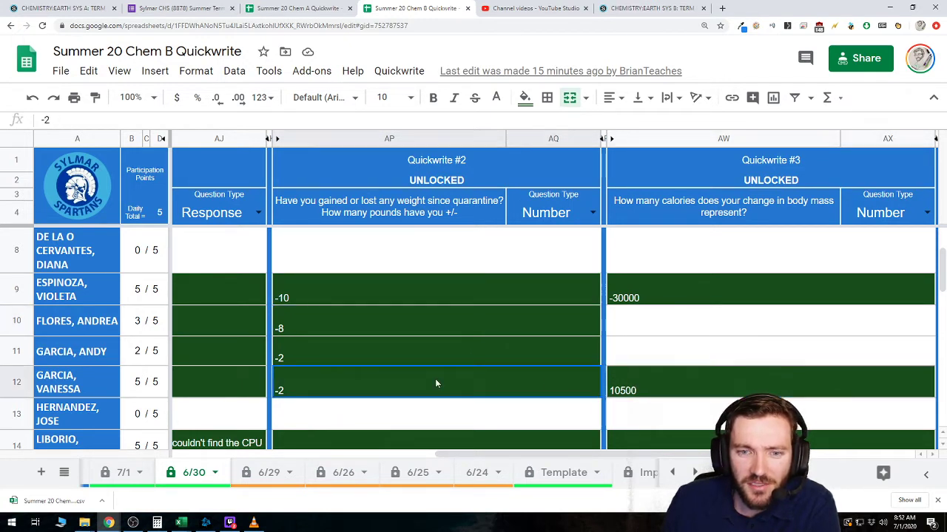
left_click(626, 388)
Compare the Quickwrite #2 pounds with the Quickwrite #3 calories in rows 14 and 18, and check the Quickwrite #2 answer in row 24
scroll(521, 374, "down", 3)
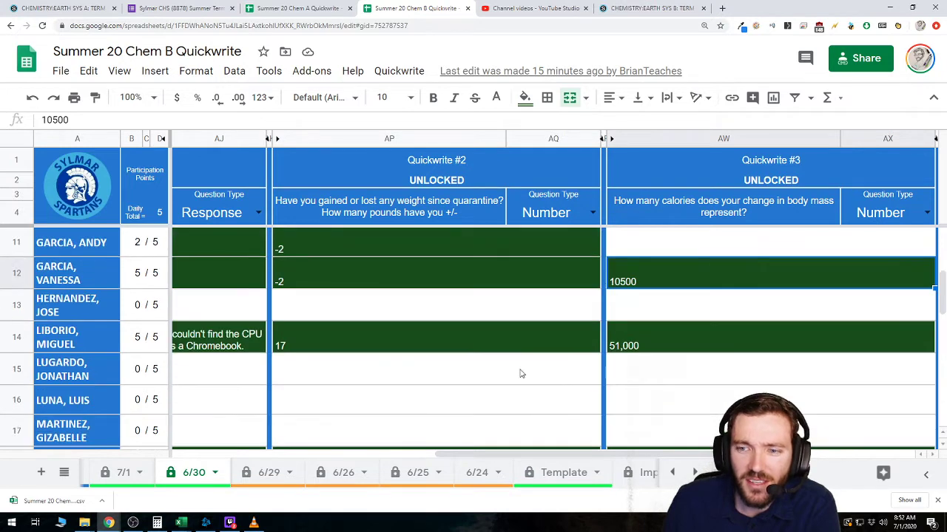
left_click(415, 341)
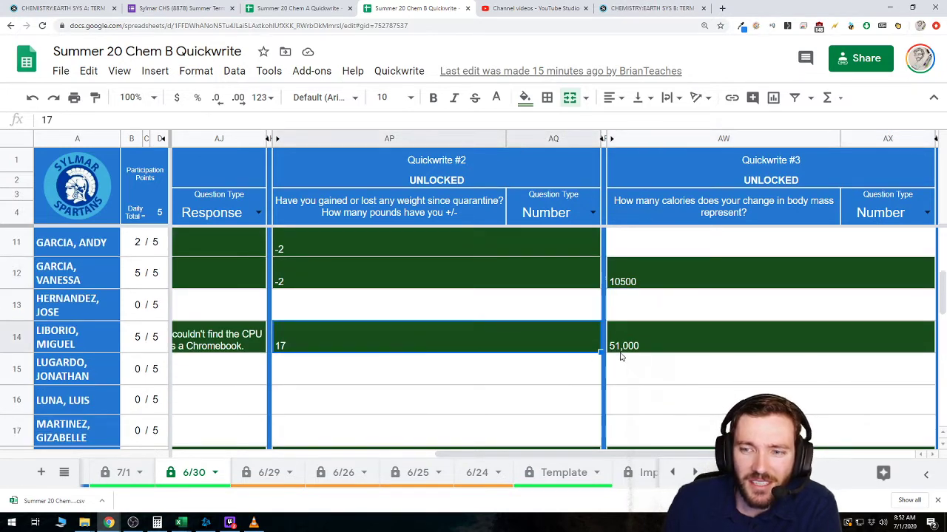
left_click(650, 351)
left_click(432, 348)
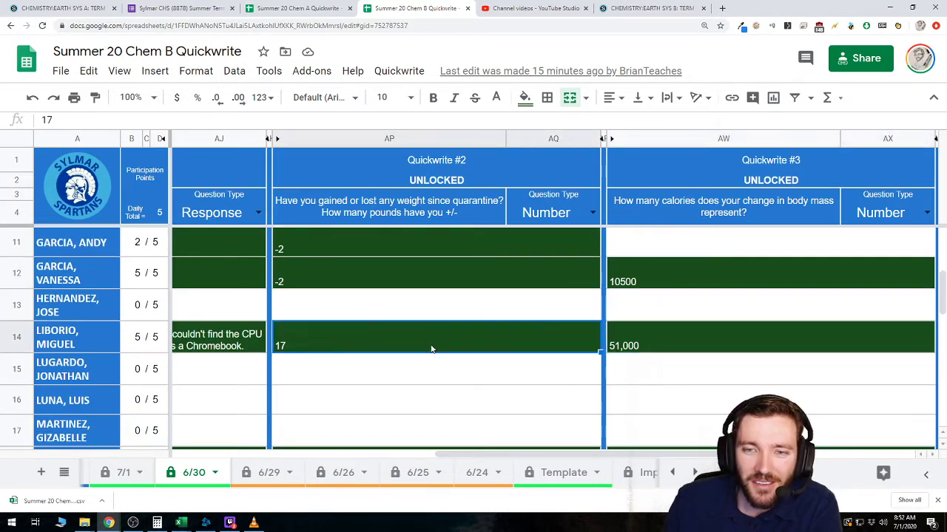
scroll(433, 347, "down", 3)
left_click(634, 346)
scroll(634, 346, "down", 2)
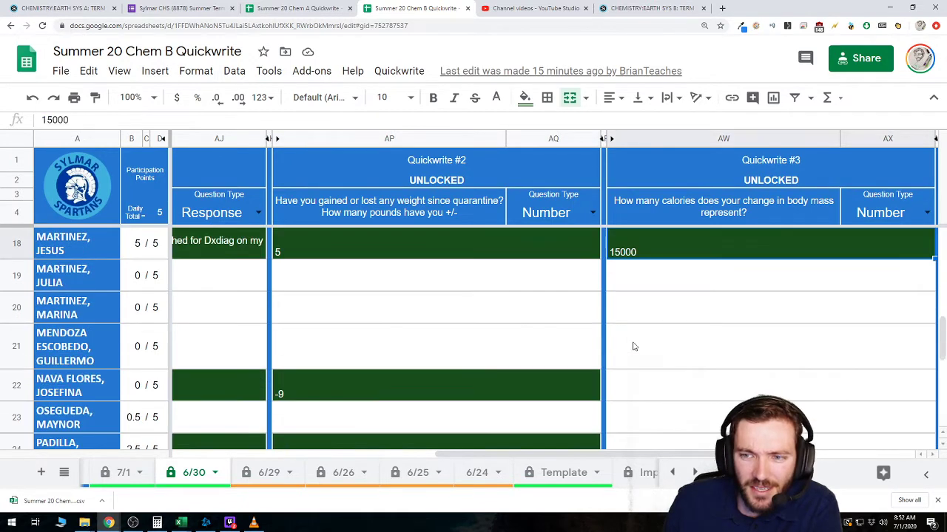
scroll(634, 346, "down", 2)
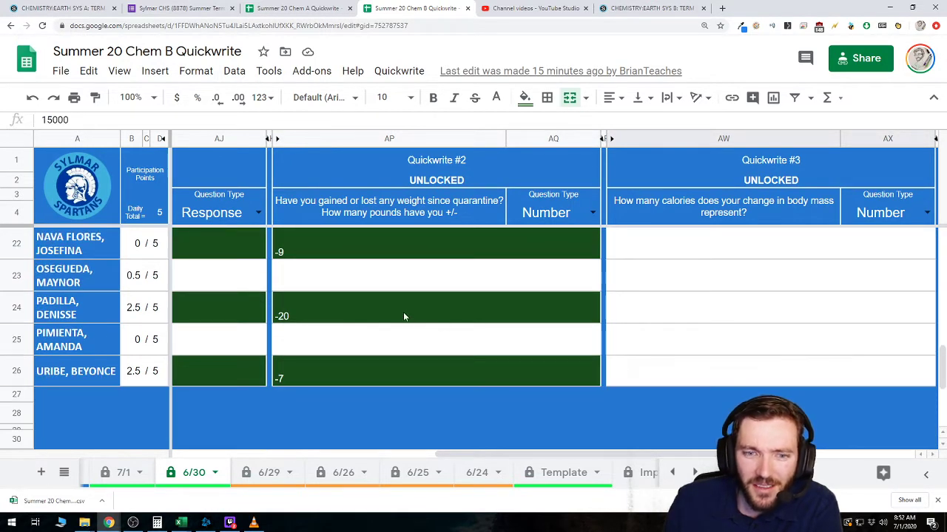
left_click(307, 316)
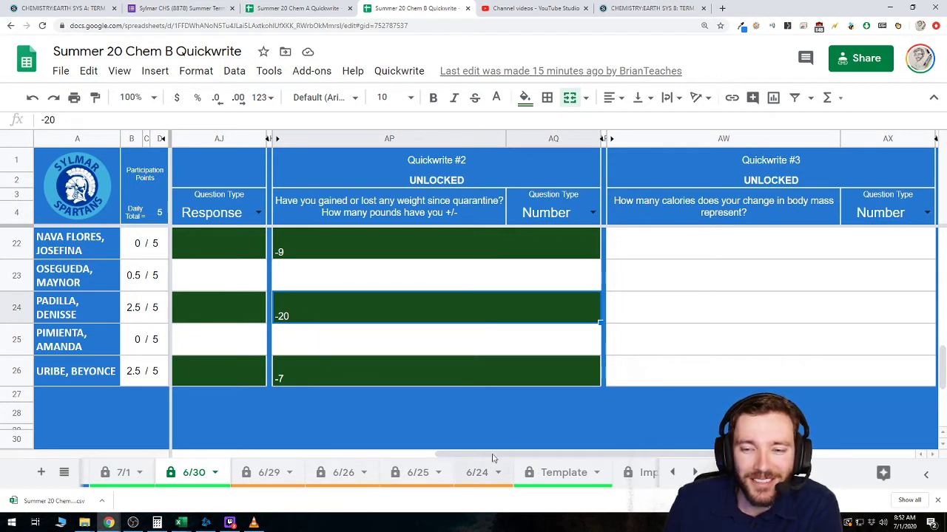
View the Quickwrite #1 answers in rows 22 to 26, and the Quickwrite #3 and #4 columns up to the instructor row
left_click_drag(493, 458, 463, 457)
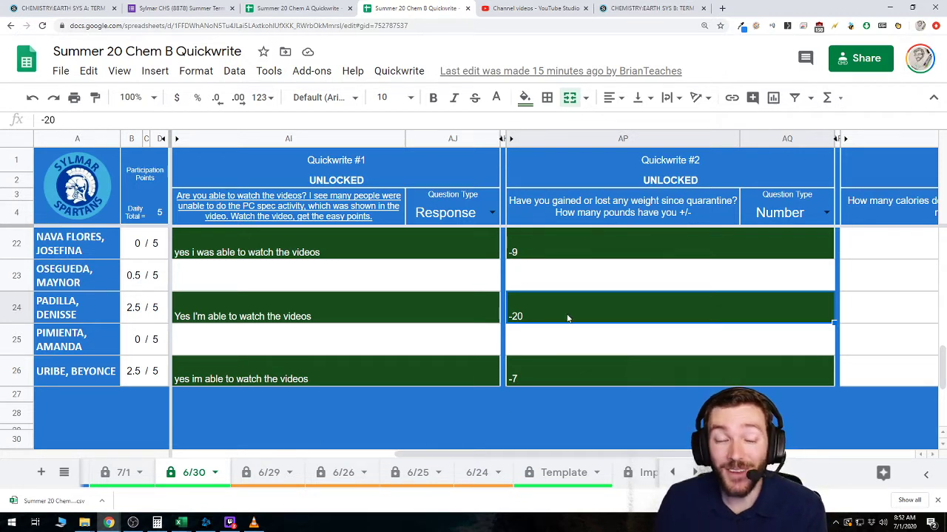
left_click_drag(567, 453, 747, 452)
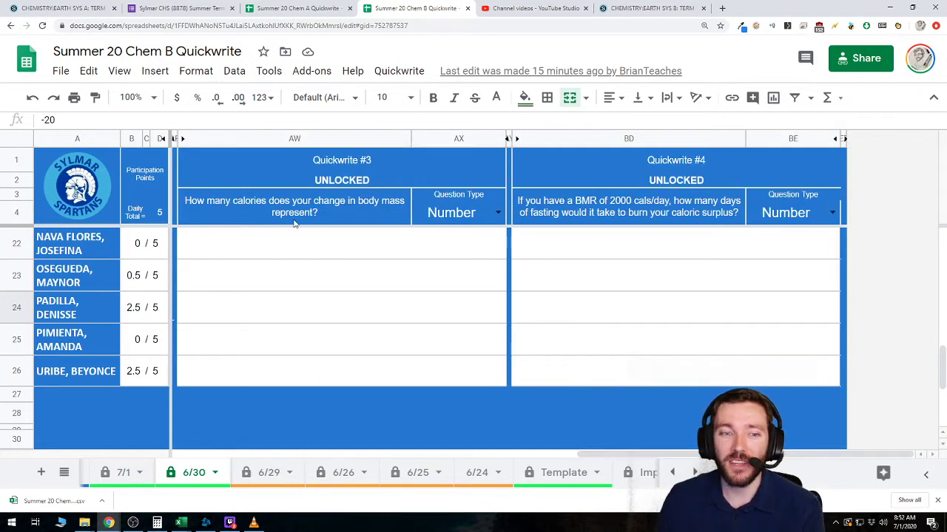
scroll(317, 348, "up", 6)
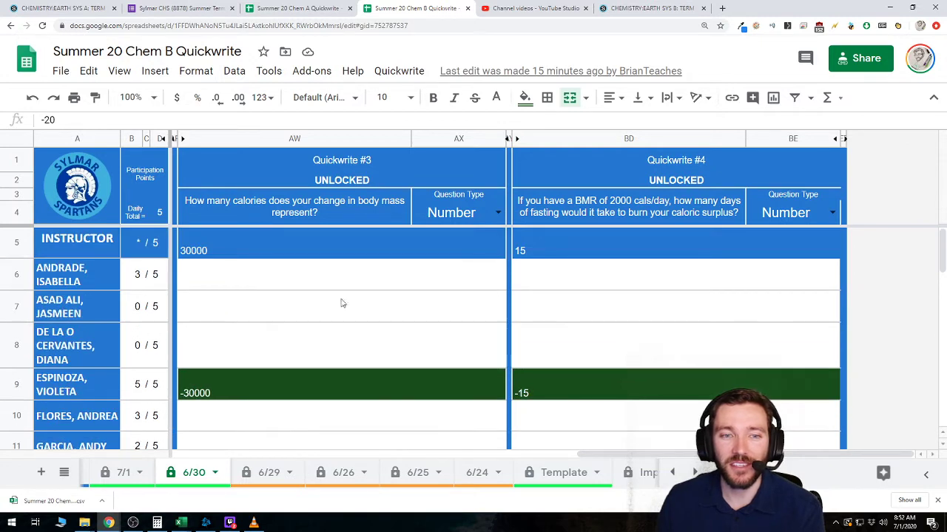
Change the color of the Chem B 6/30 sheet tab to orange and return to the 7/1 sheet
left_click(122, 472)
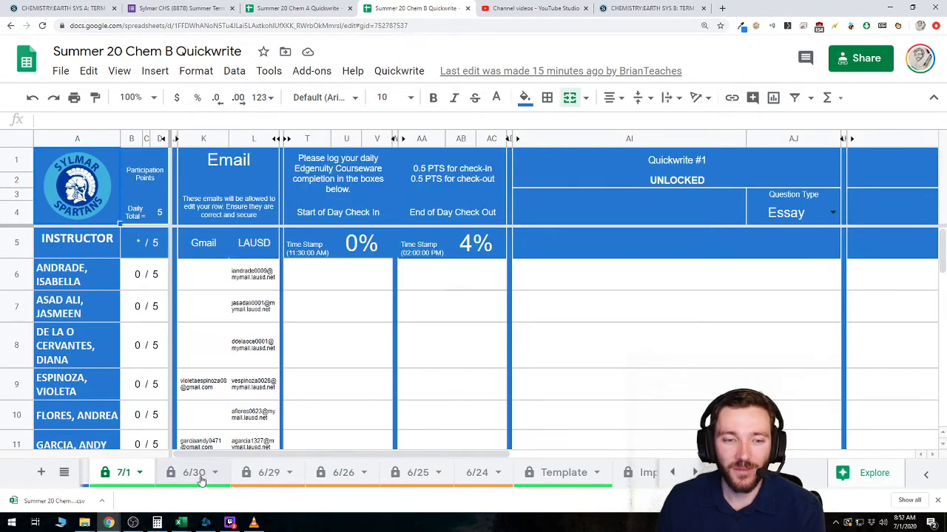
right_click(201, 479)
mouse_move(232, 312)
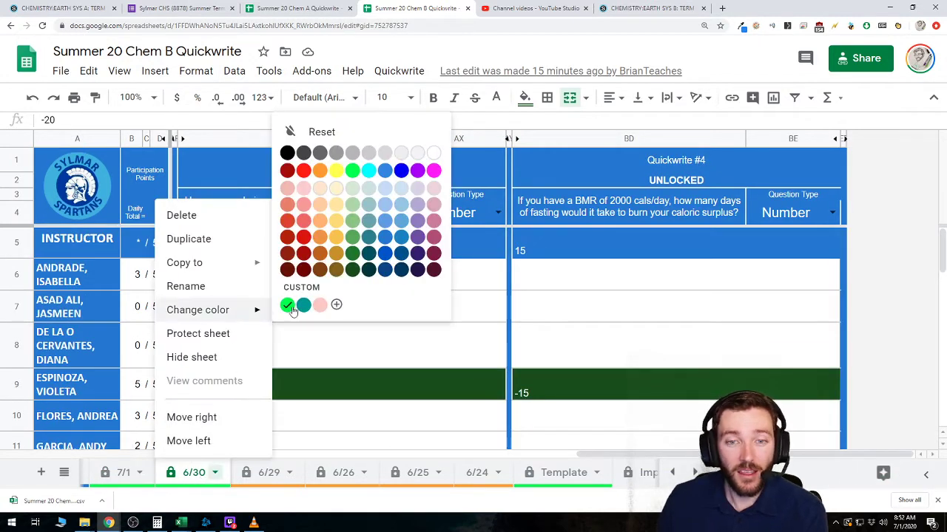
left_click(323, 172)
left_click(122, 473)
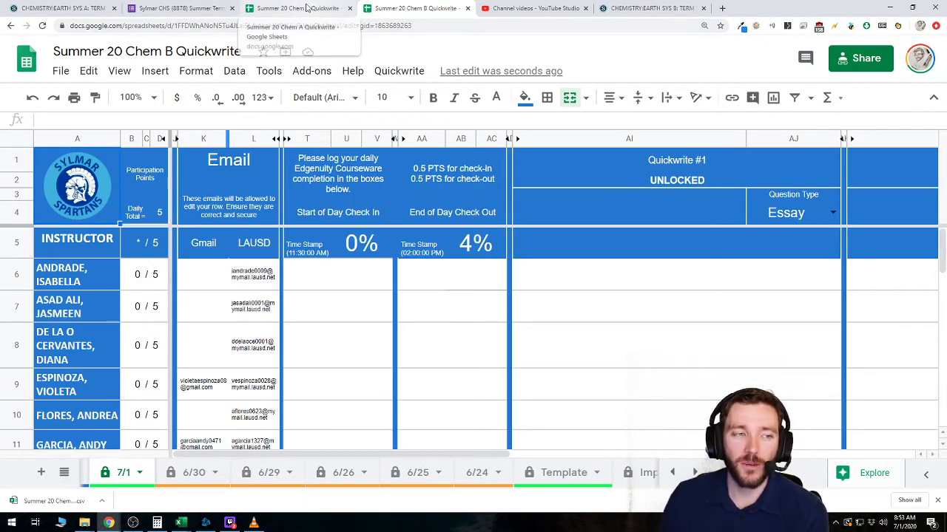
Check the check-in and check-out percentages on the 7/1 sheet of the Summer 20 Chem A Quickwrite spreadsheet
left_click(307, 7)
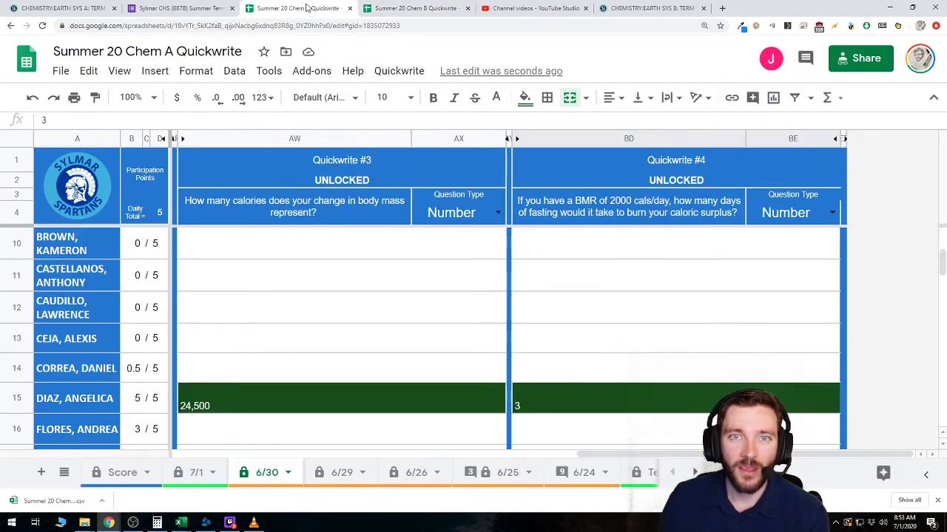
left_click(194, 474)
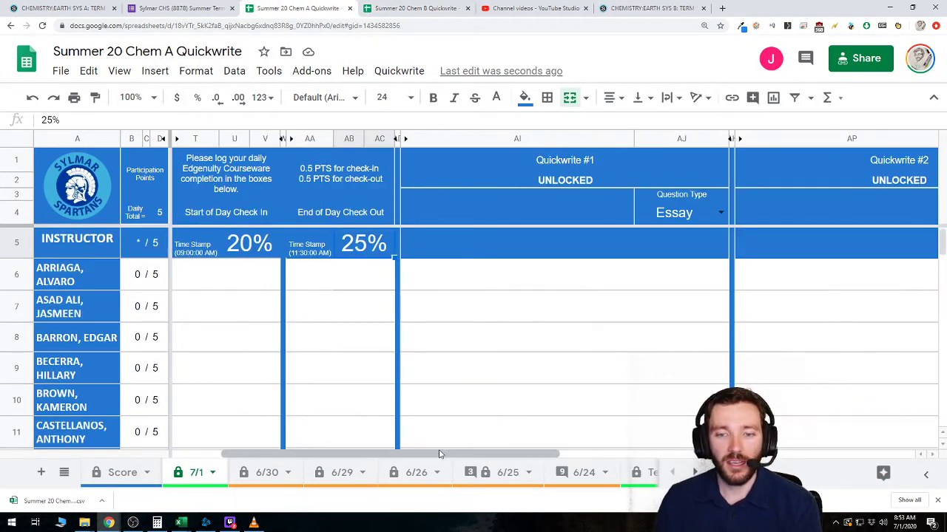
left_click_drag(440, 454, 414, 454)
In the Chem B spreadsheet's 7/1 sheet, set the instructor's start-of-day check-in to 20% and end-of-day check-out to 25%
left_click(392, 8)
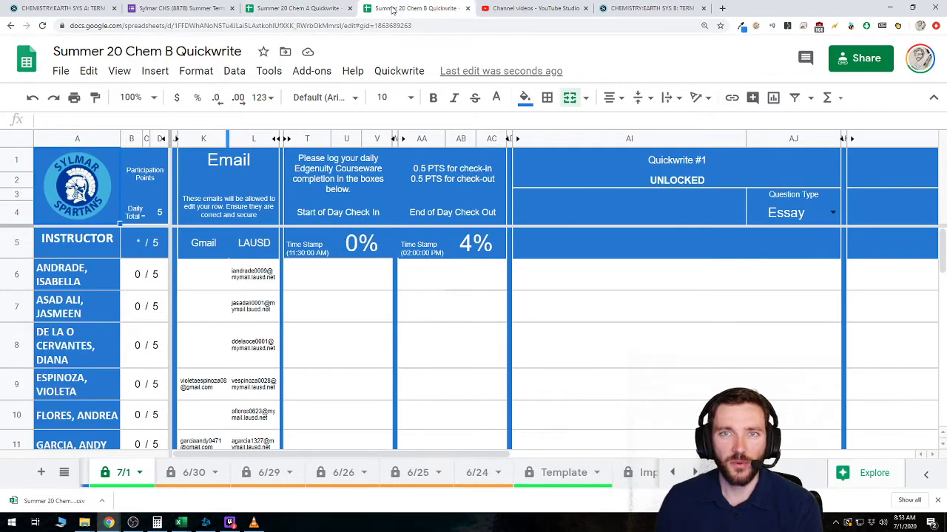
left_click(358, 243)
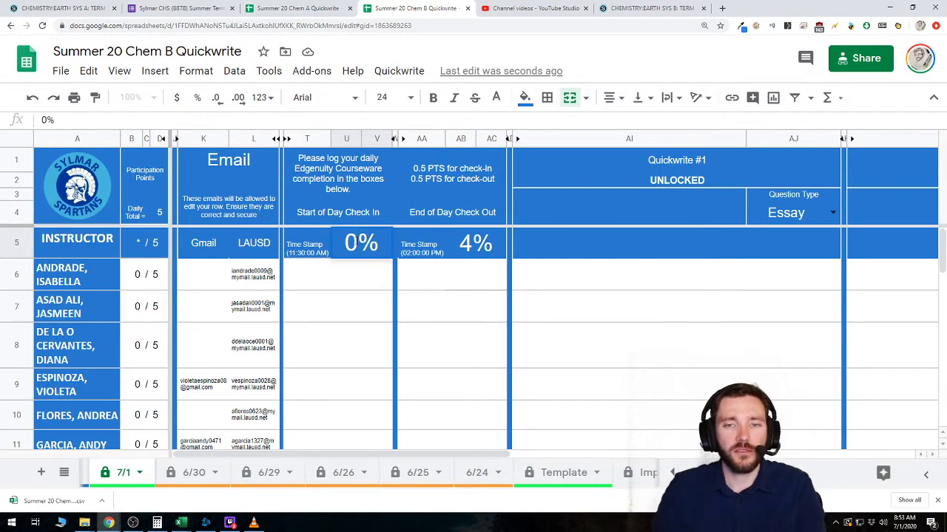
type("20")
key("Return")
left_click(470, 243)
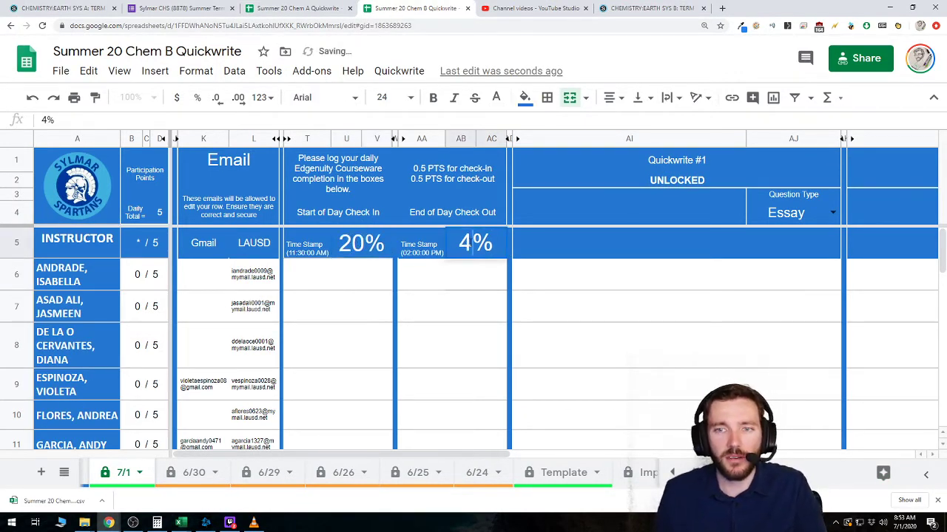
type("25")
key("Return")
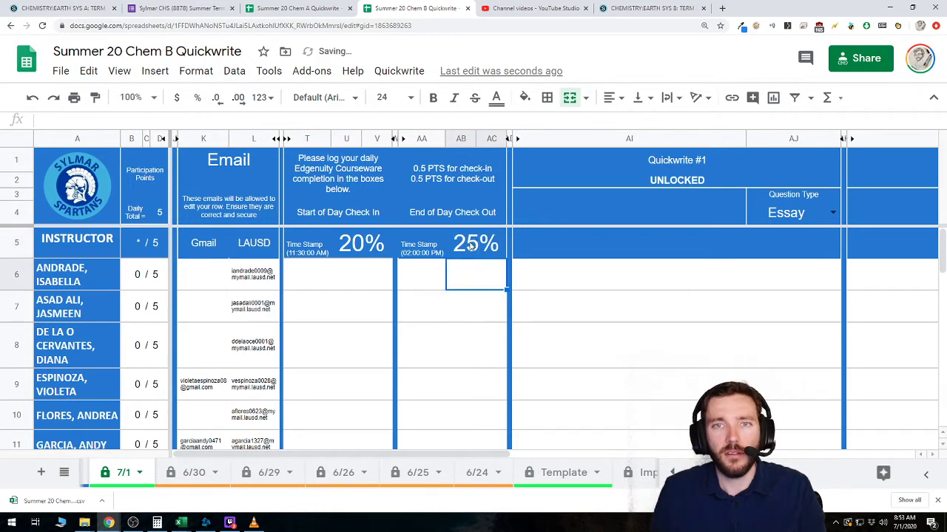
Switch to the Chem A spreadsheet and select the Quickwrite #1 question cell and the instructor's answer cell on the 7/1 sheet
left_click(312, 9)
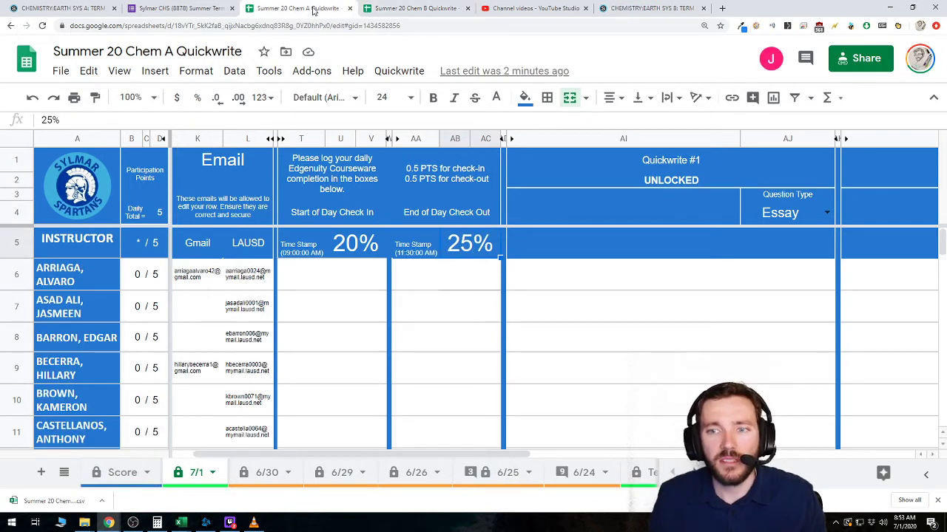
left_click(615, 206)
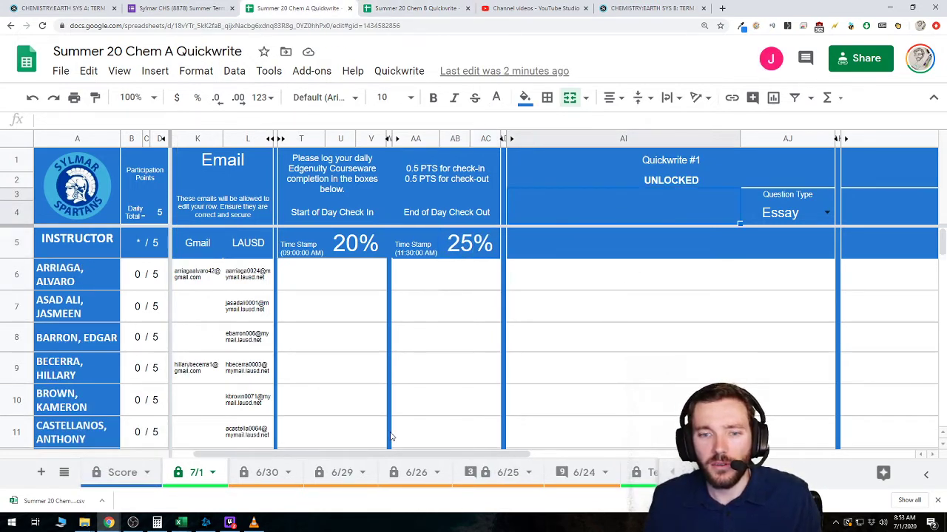
left_click_drag(399, 459, 448, 460)
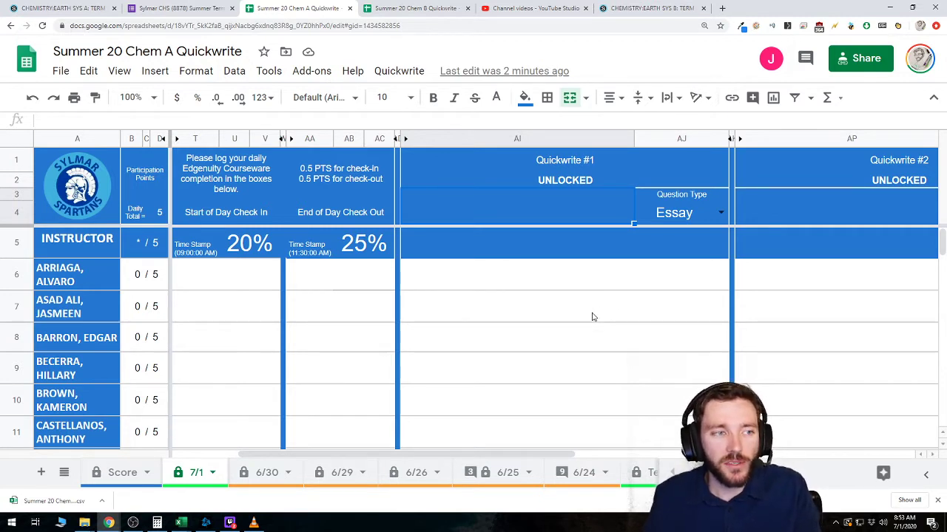
left_click(666, 244)
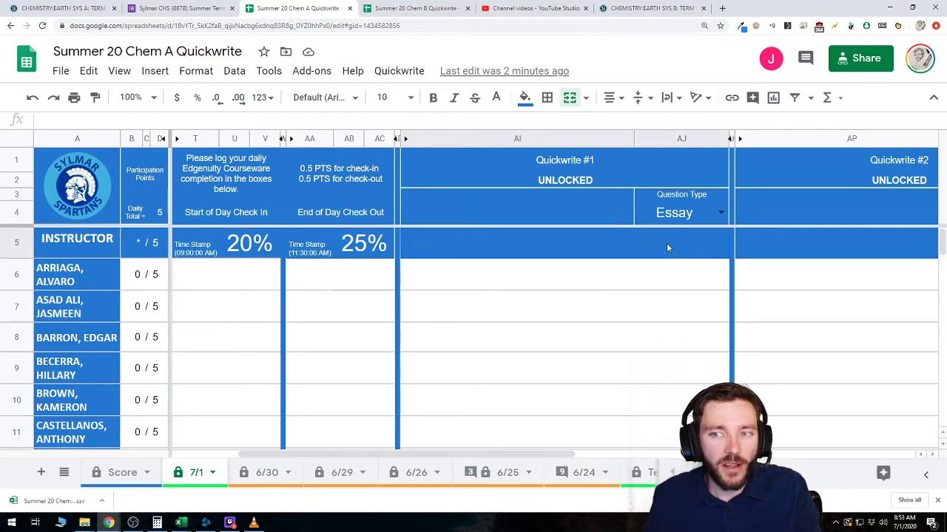
Open speedtest.net in a new browser tab and start an internet speed test
left_click(723, 9)
type("speed")
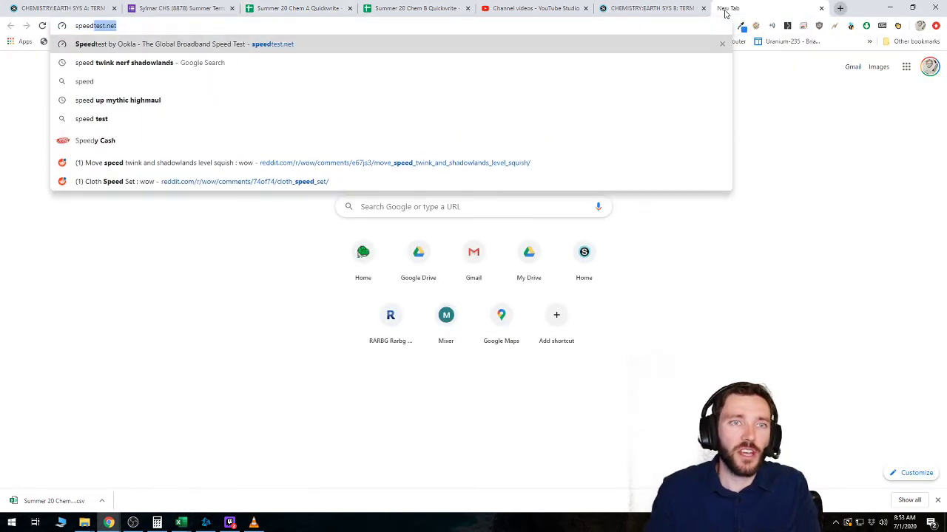
key("Return")
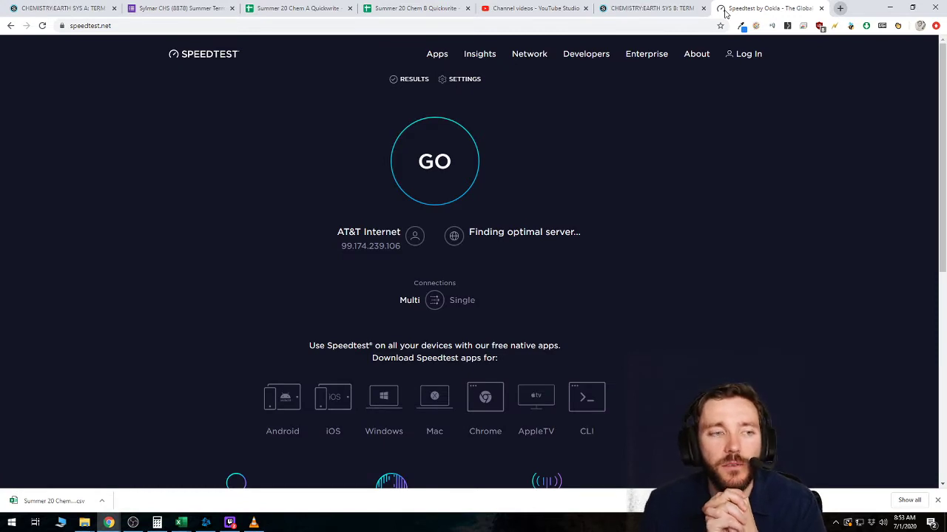
left_click(445, 167)
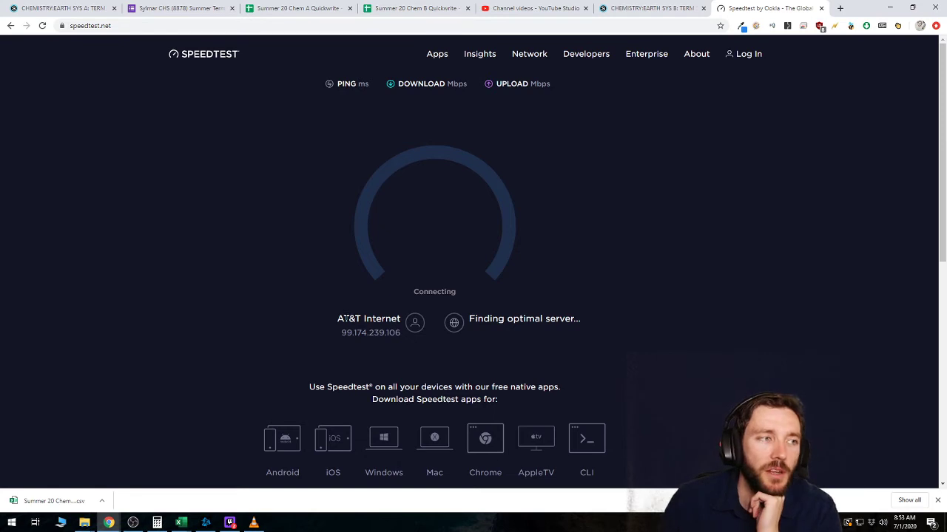
Highlight the IP address below the internet provider's name and clear the highlight
left_click_drag(341, 333, 400, 334)
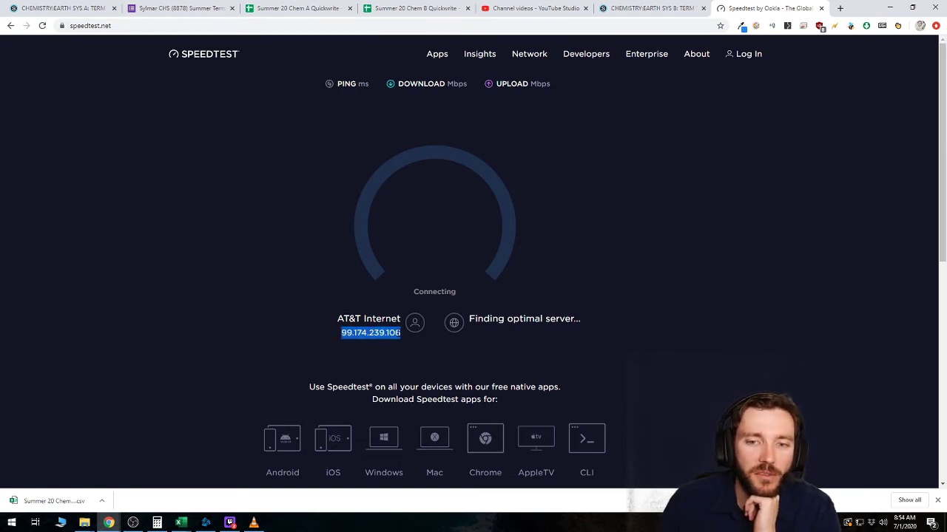
right_click(396, 334)
left_click(400, 339)
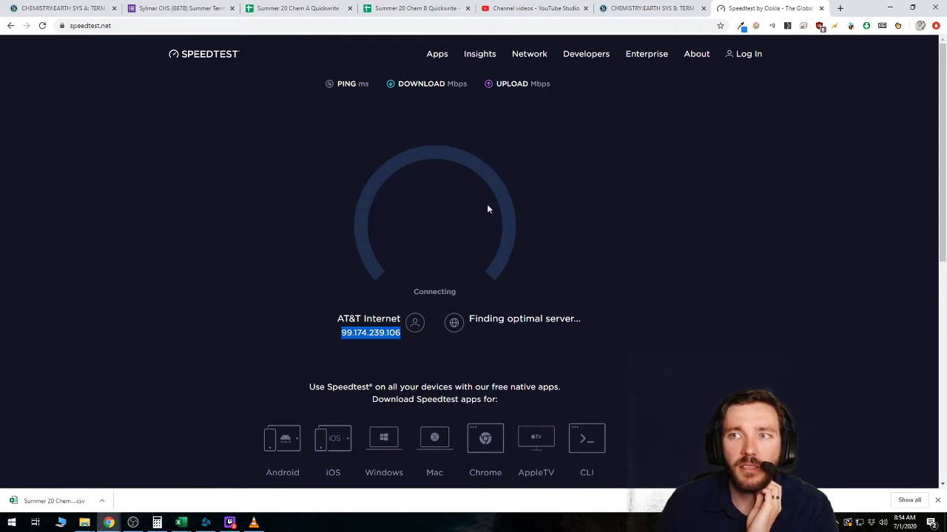
left_click(364, 333)
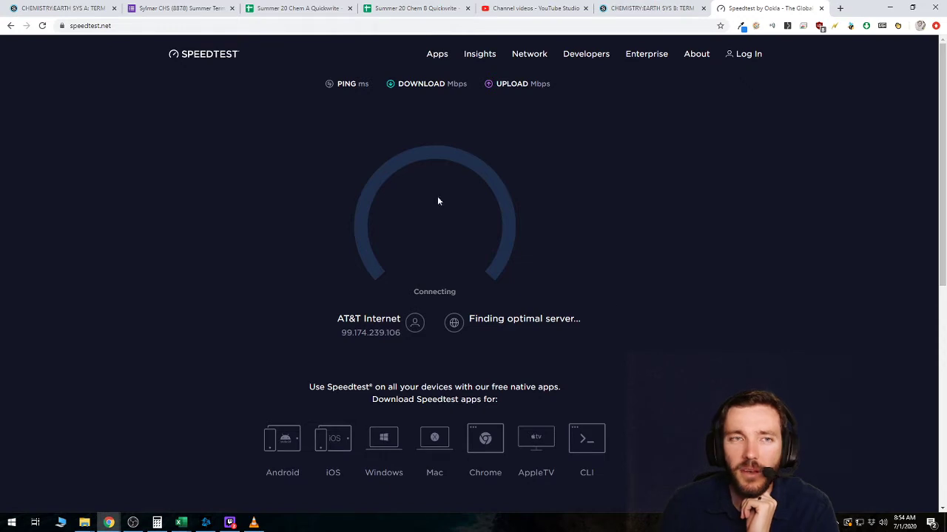
Reload speedtest.net and try to start the internet speed test again
left_click(301, 27)
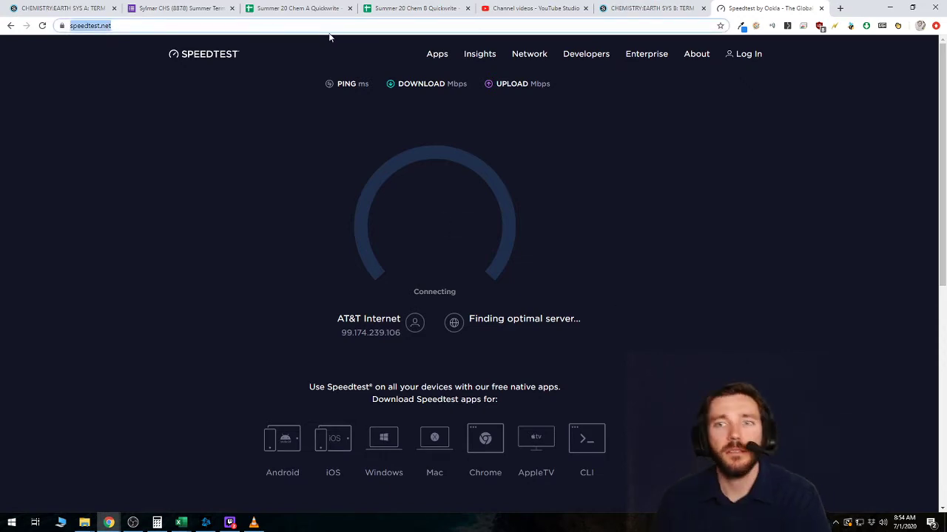
type("speed")
key("Return")
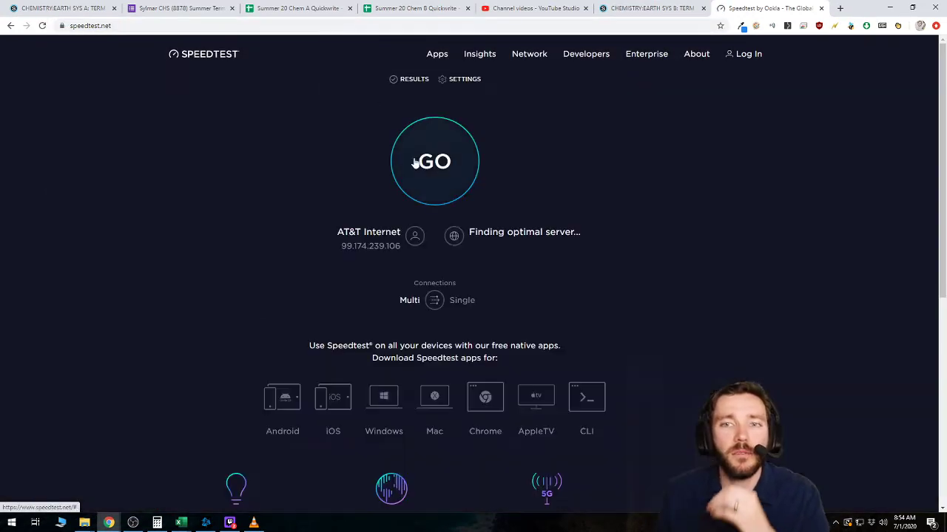
left_click(427, 175)
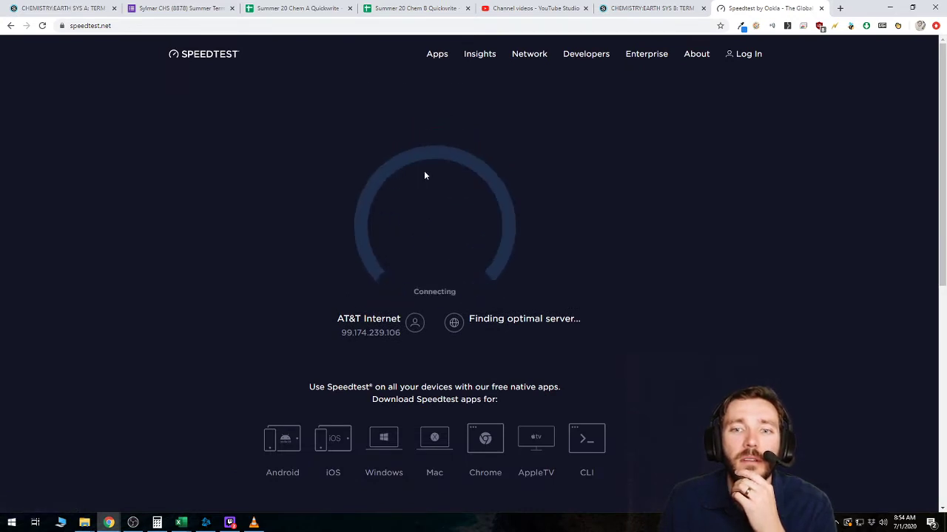
Search Google for "speed test" and run its built-in internet speed test
left_click(452, 26)
type("speed test")
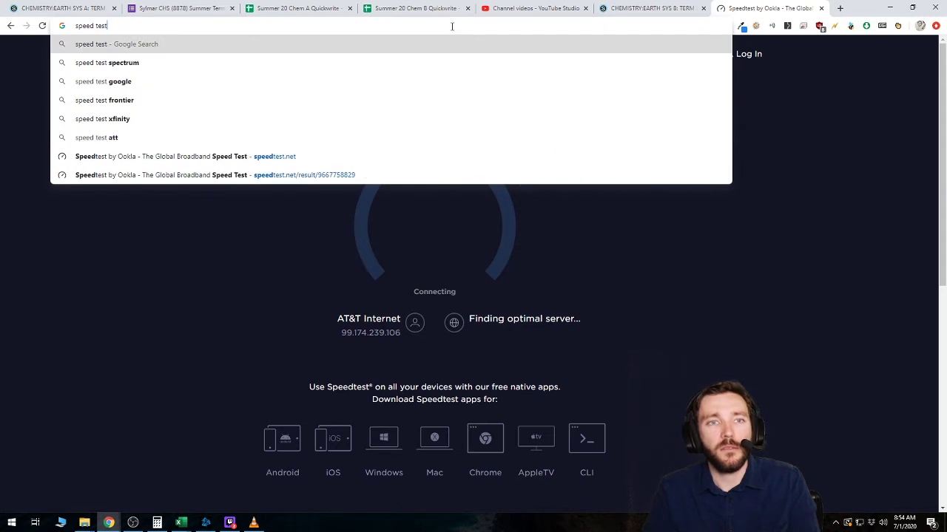
key("Return")
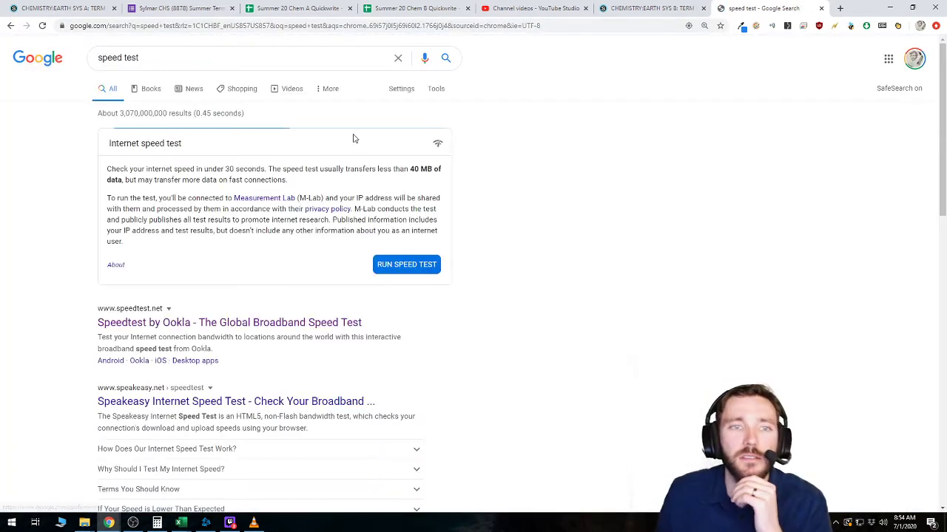
left_click(403, 264)
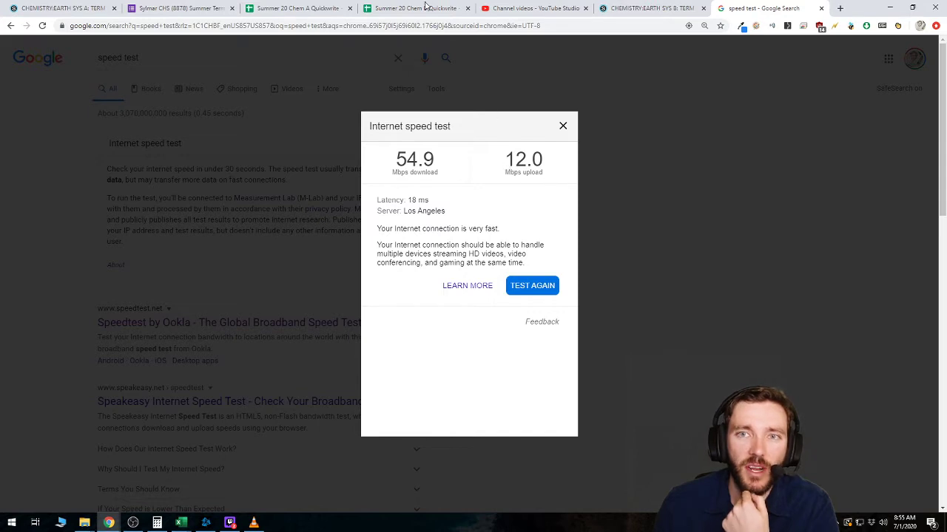
In the Chem A spreadsheet's 7/1 sheet, set the Quickwrite #1 question type to Number and select its question cell
left_click(282, 12)
left_click(507, 193)
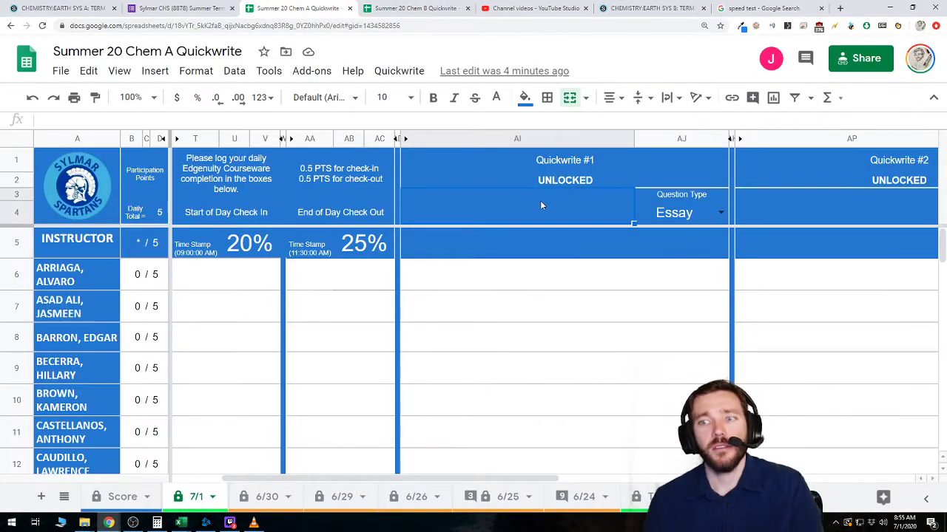
left_click(721, 213)
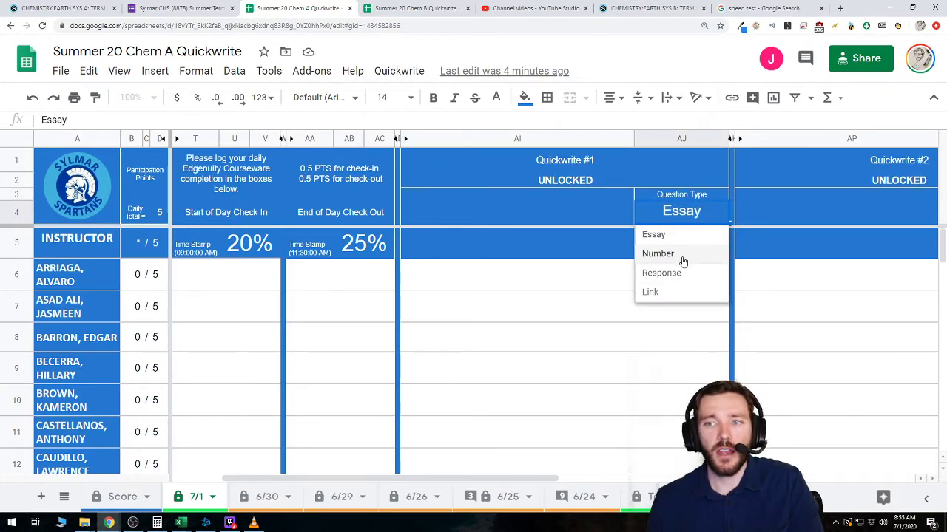
left_click(680, 255)
left_click(578, 217)
type("What")
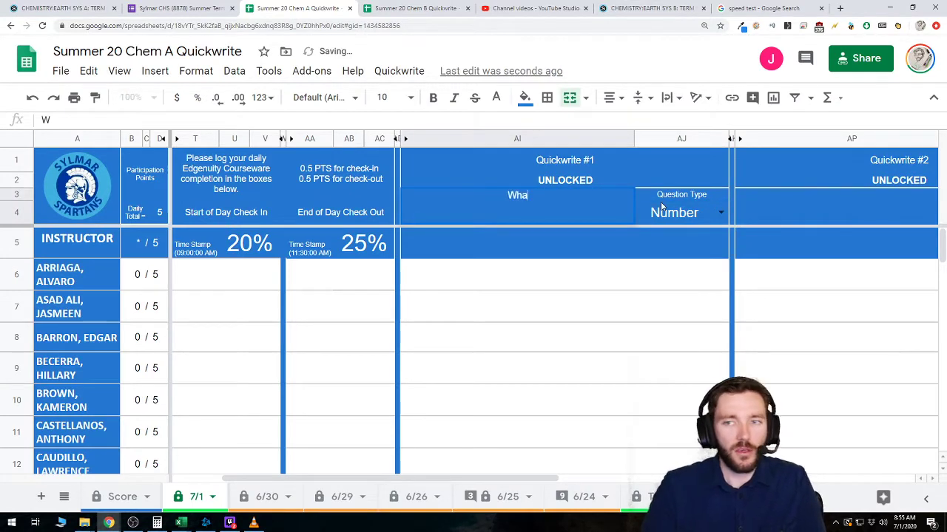
key("BackSpace")
key("BackSpace")
key("BackSpace")
key("BackSpace")
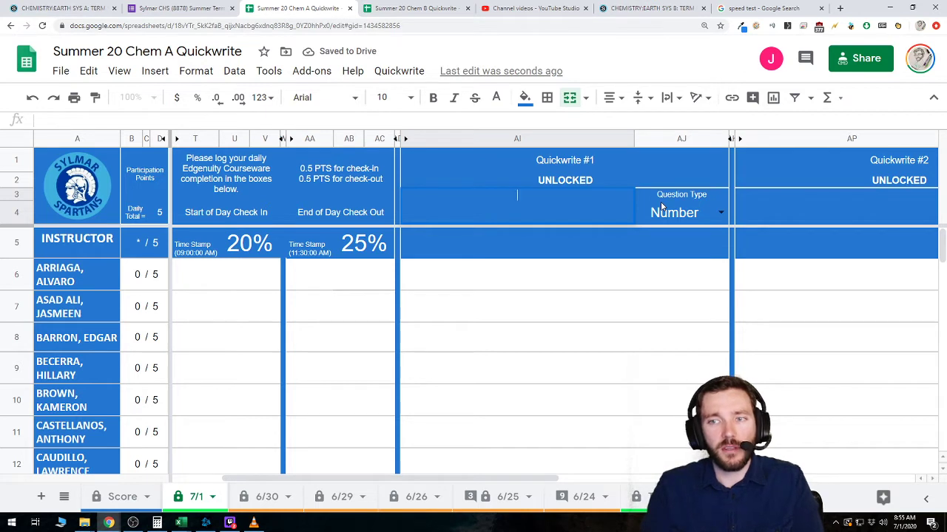
key("Escape")
Enter "What is your download speed from Speedtest.net?" as the Quickwrite #1 question
type("What ")
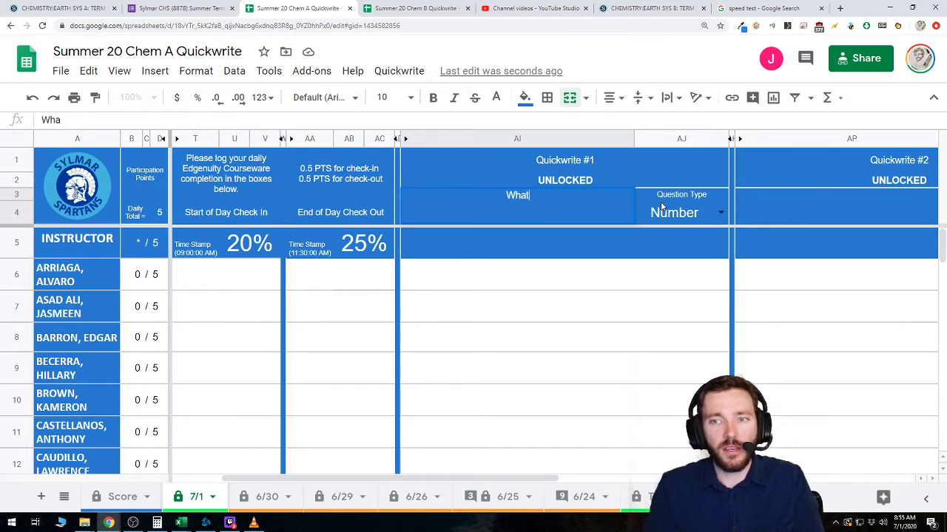
type("is ")
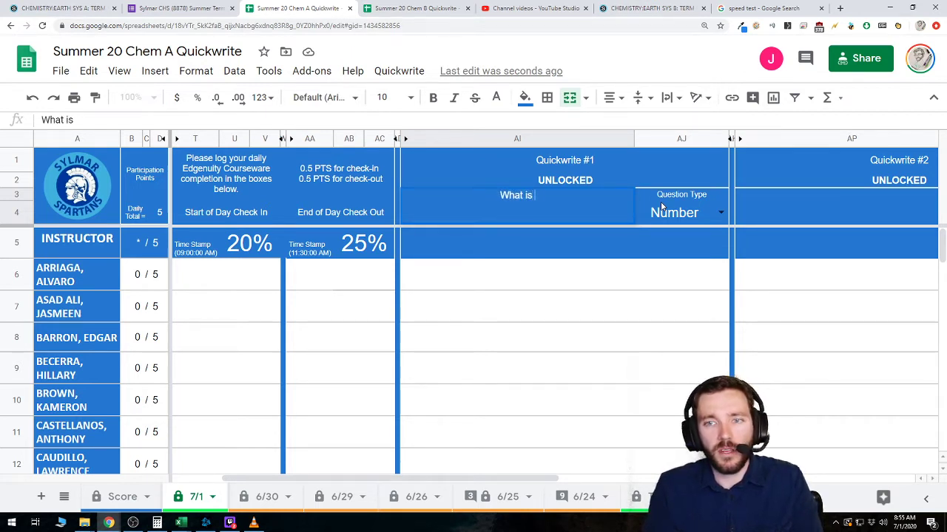
type("your ")
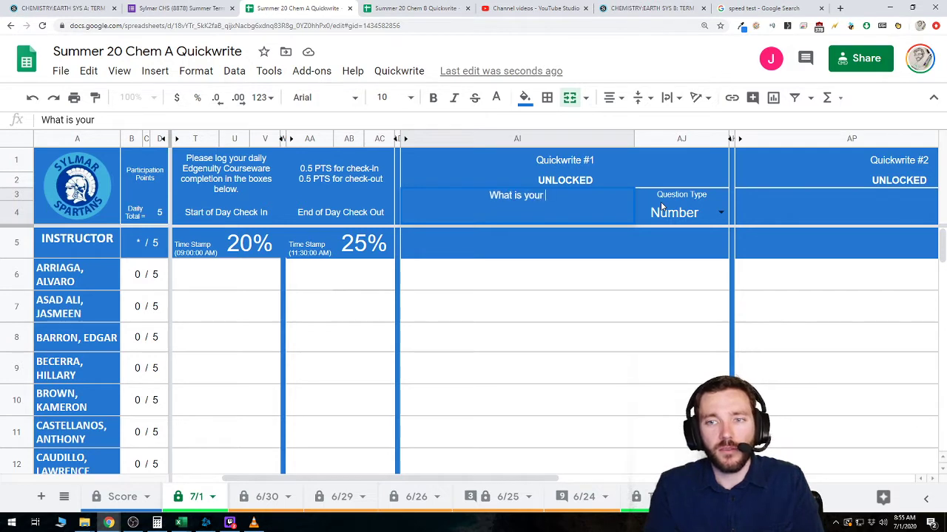
type("spe")
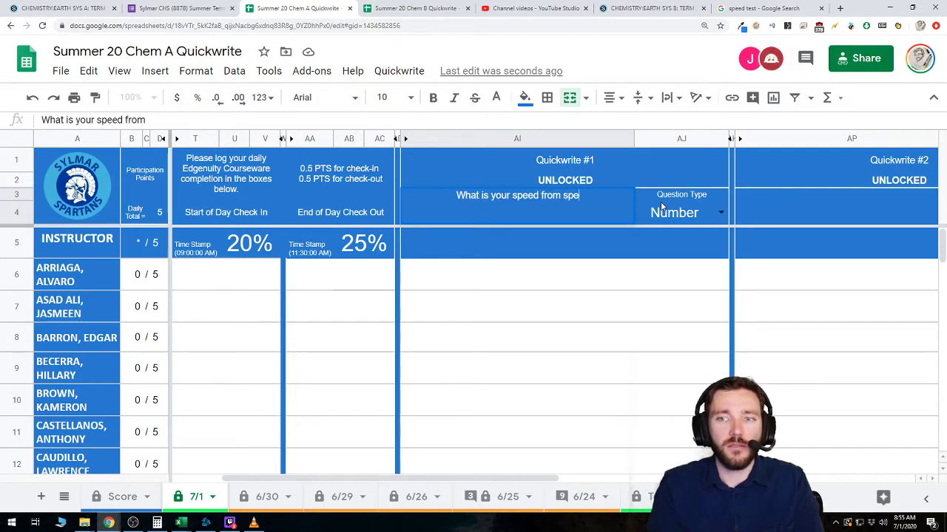
type("ed from Spee")
key("BackSpace")
key("BackSpace")
key("BackSpace")
key("BackSpace")
key("BackSpace")
key("BackSpace")
key("BackSpace")
key("BackSpace")
key("BackSpace")
key("BackSpace")
key("BackSpace")
key("BackSpace")
key("BackSpace")
key("BackSpace")
key("BackSpace")
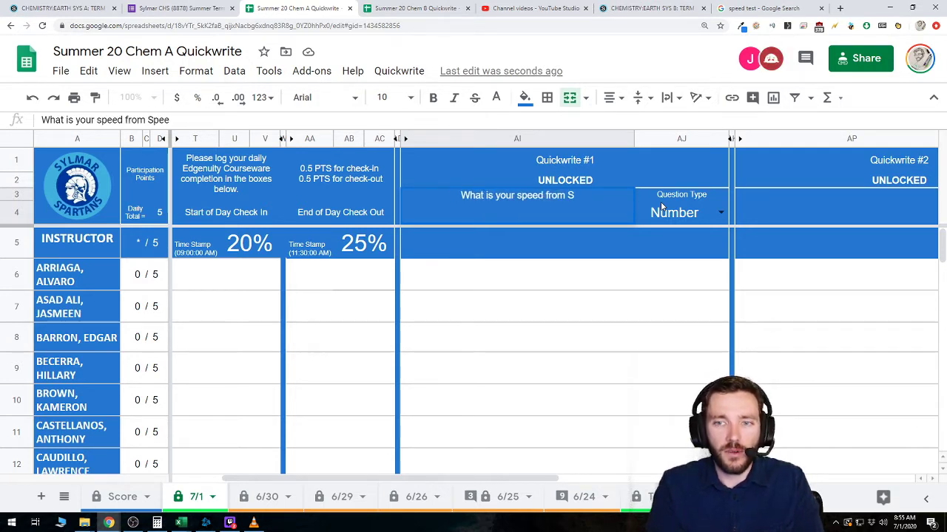
type("download ")
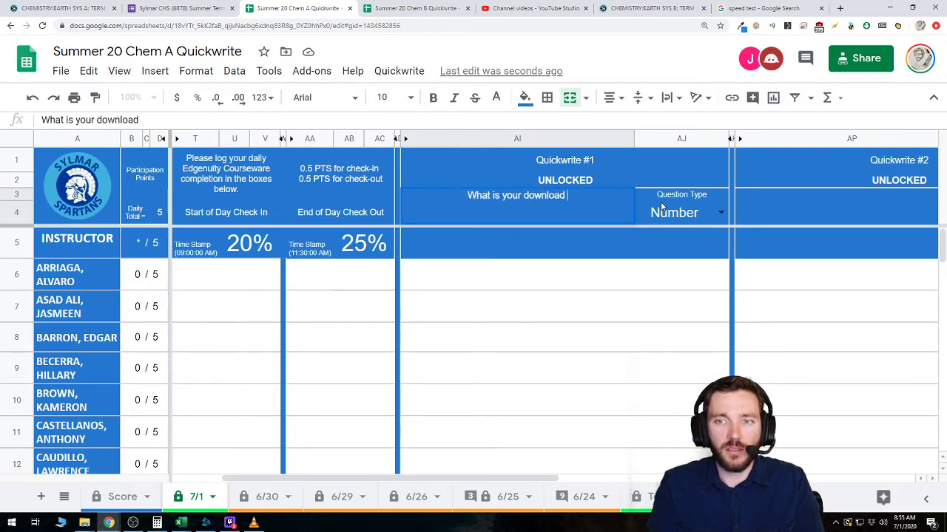
type("speed fr")
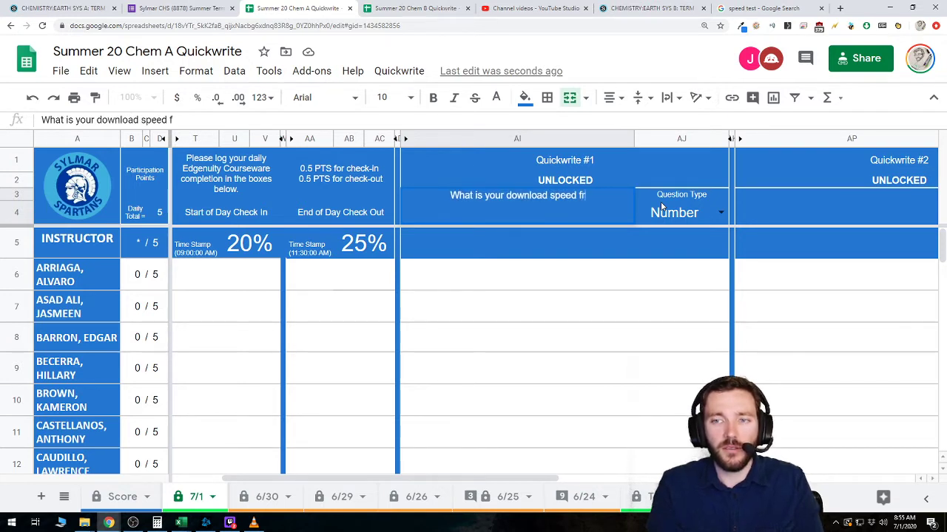
type("om Speedtest.net?")
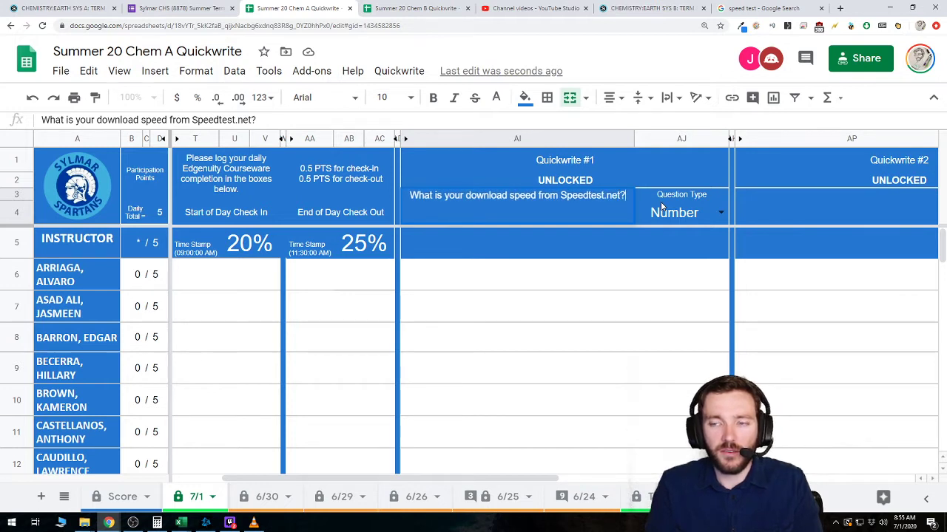
key("Return")
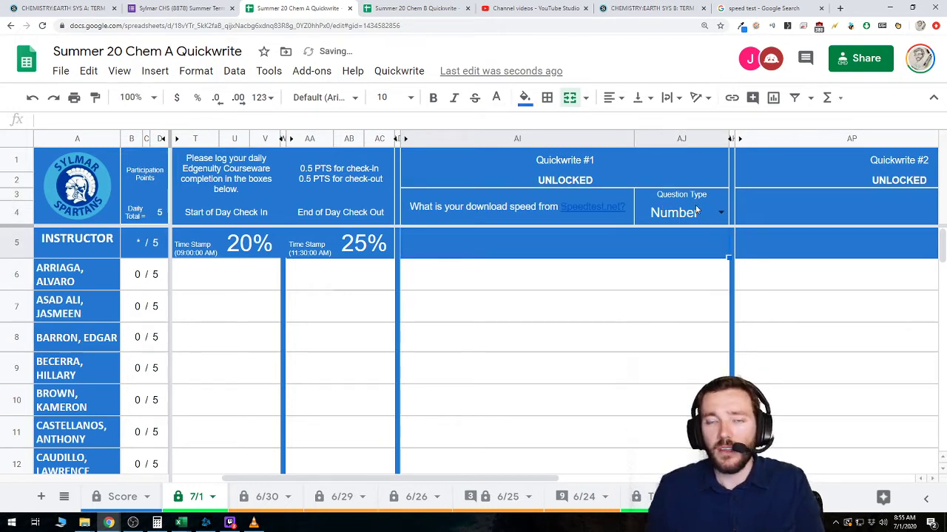
Check the download unit in the speed test result and append "(mbps)" to the Chem A Quickwrite #1 question
left_click(721, 9)
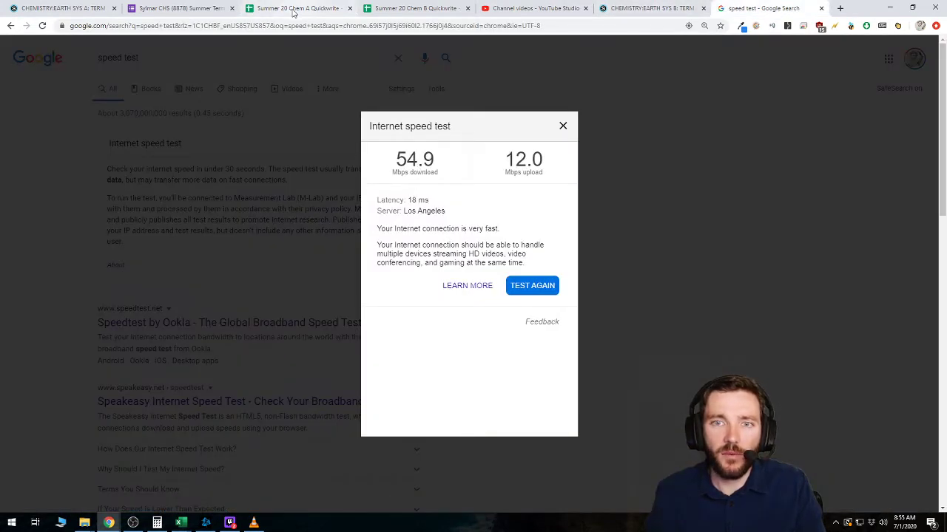
left_click(410, 8)
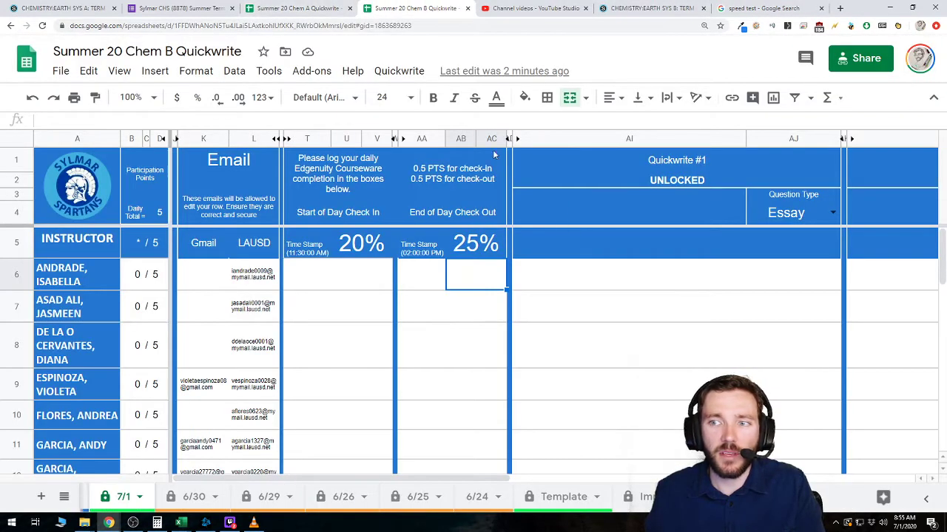
left_click(295, 9)
left_click(613, 215)
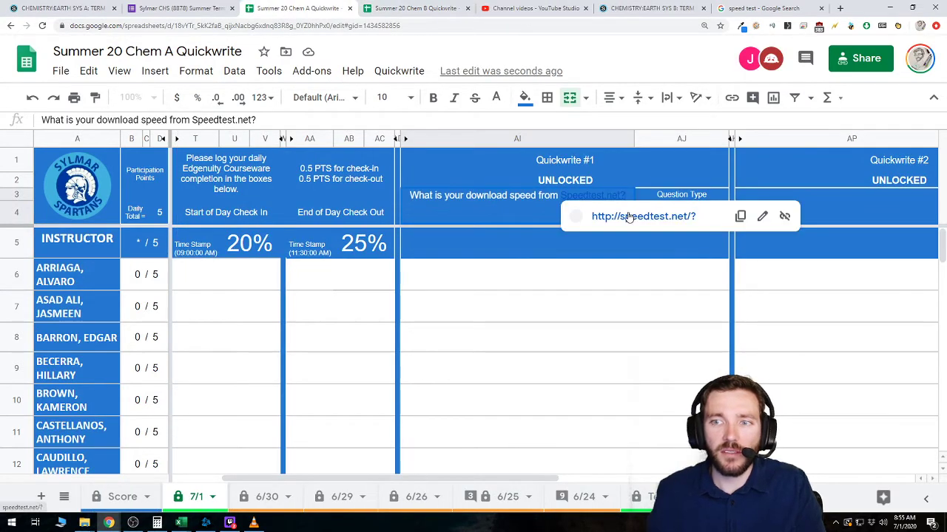
double_click(627, 215)
type("(mbps")
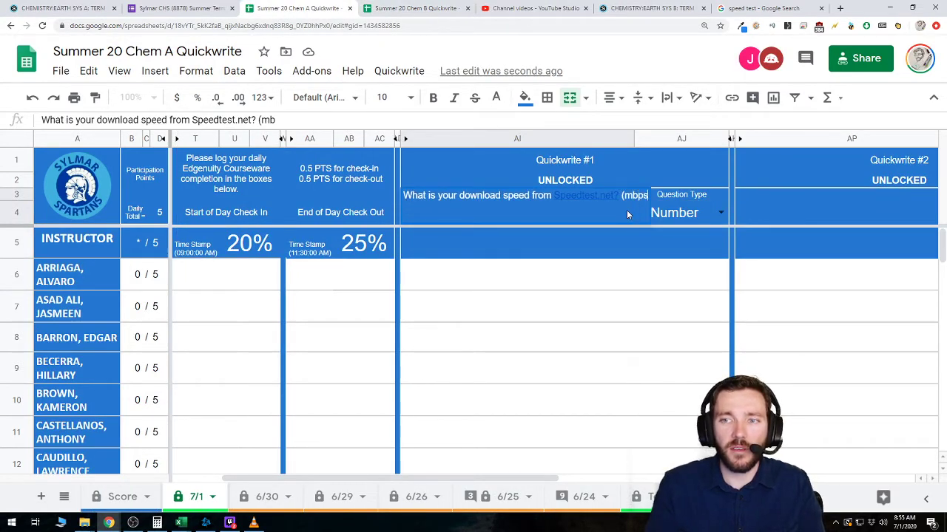
type(")")
key("Return")
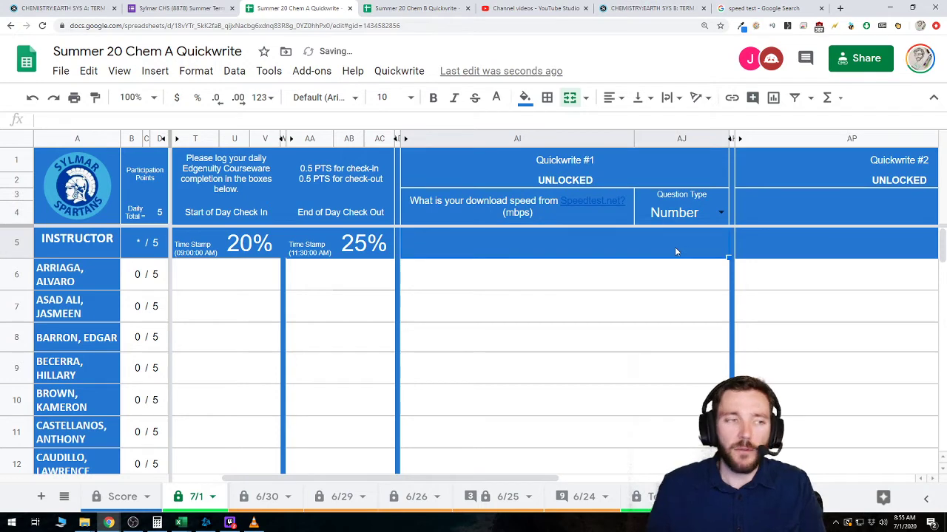
Enter 54.9 as the instructor's Quickwrite #1 answer, checking it against the download speed in the speed test result
type("54")
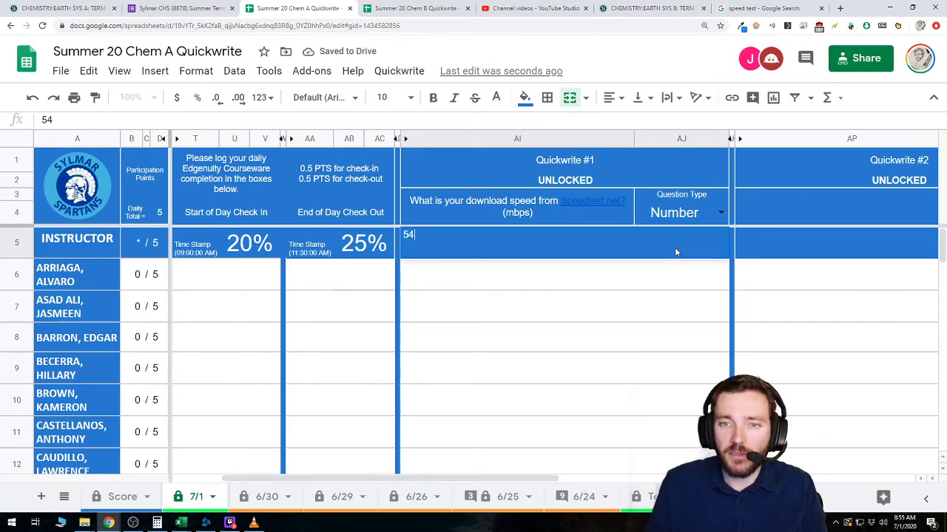
type(".9")
key("Return")
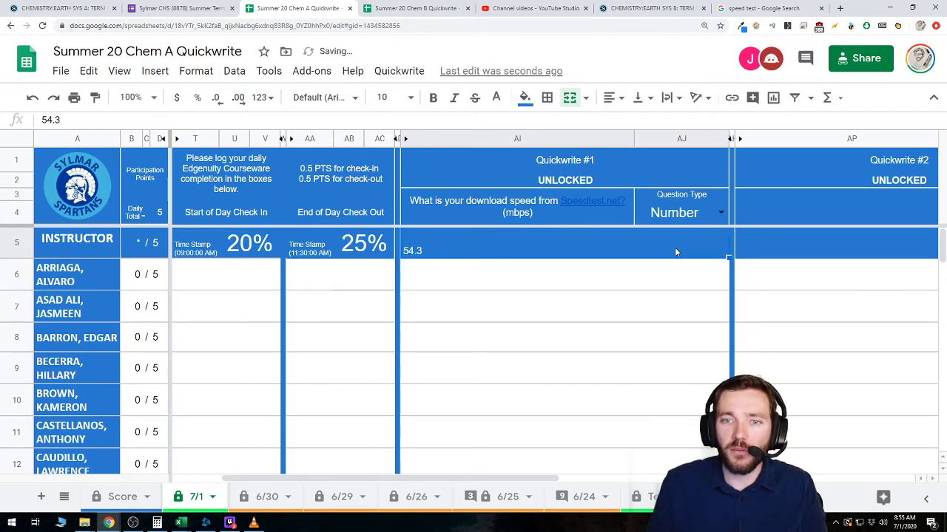
left_click(748, 6)
left_click(296, 8)
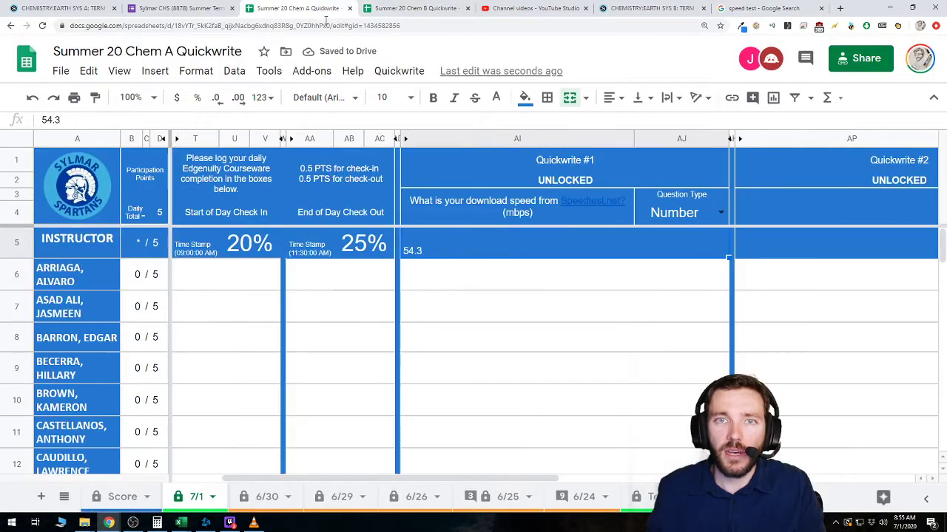
double_click(425, 245)
type("9")
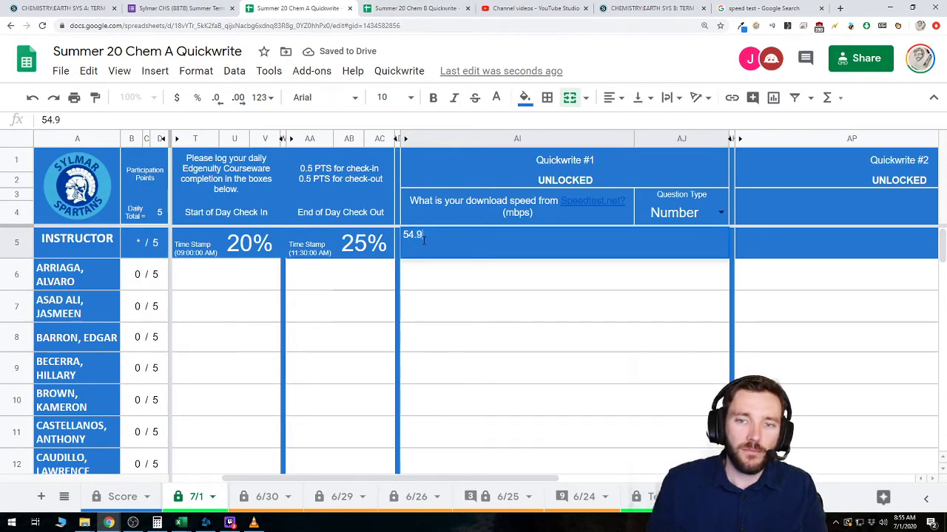
key("Return")
Set the Quickwrite #2 question type to Number
key("Up")
key("Up")
key("Right")
key("Right")
key("Right")
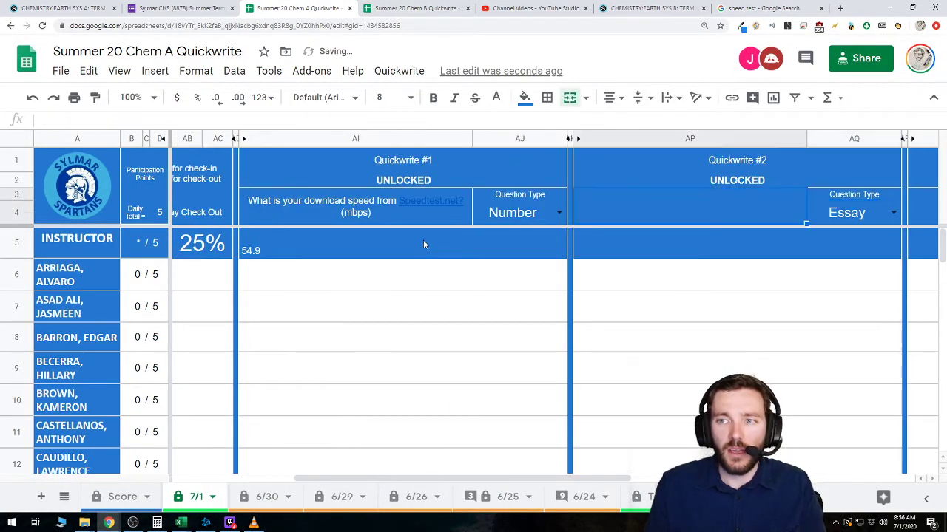
left_click(893, 213)
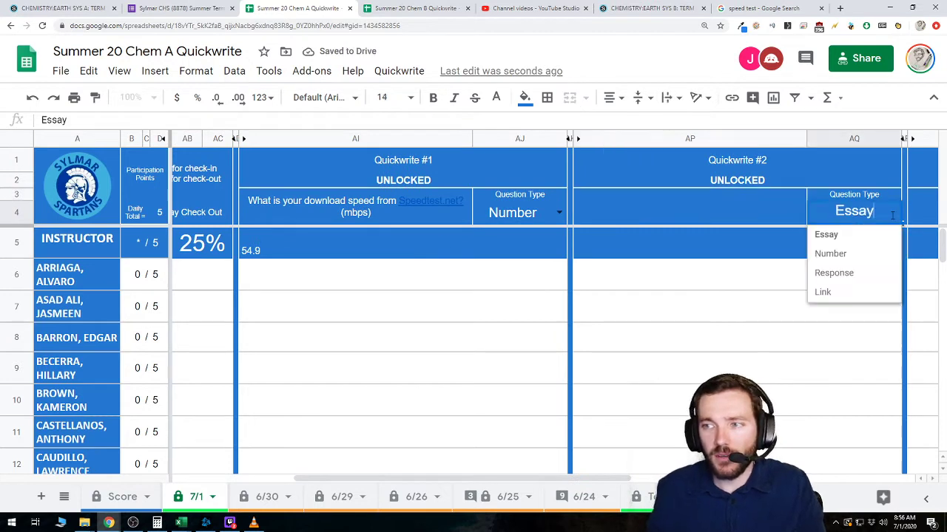
left_click(864, 257)
Write "What is your upload speed from Speedtest.net? (mbps)" in the Quickwrite #2 question cell
left_click(739, 202)
type("Wha")
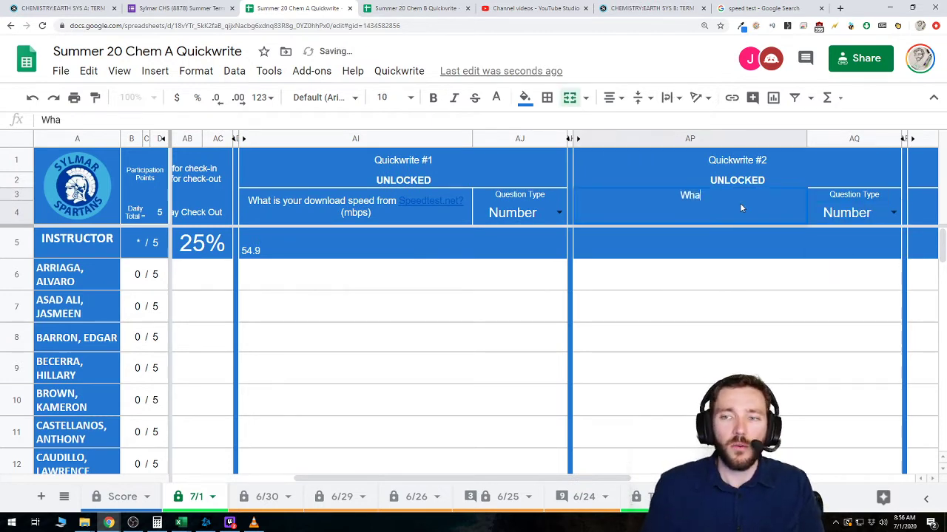
type("t is your up")
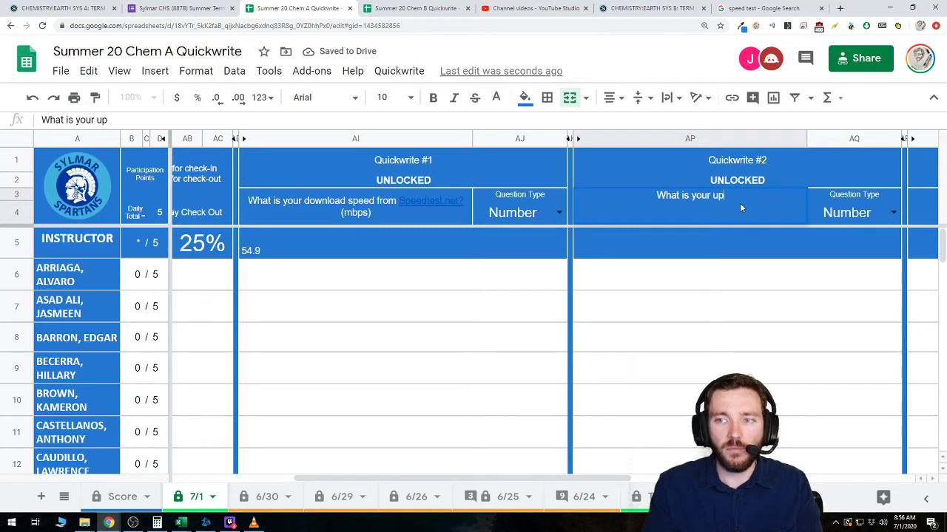
type("load speed from ")
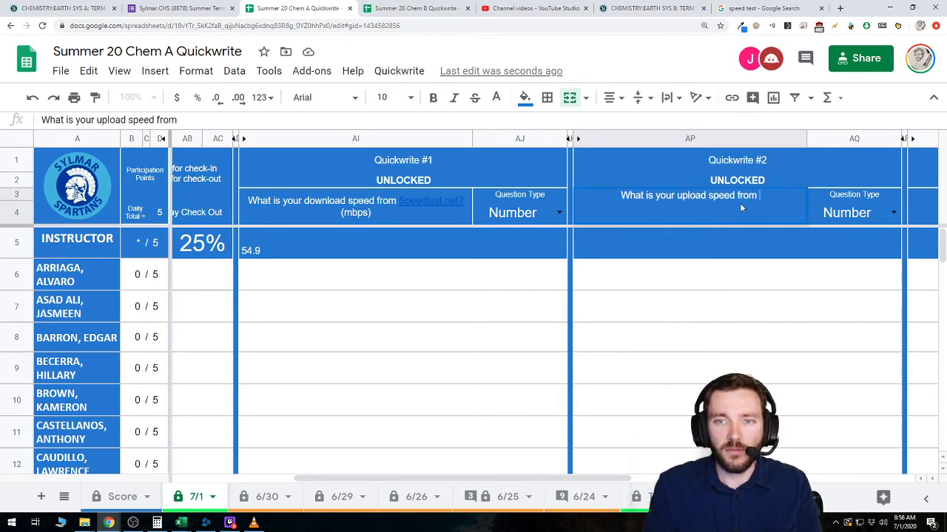
type("Speedtest.net")
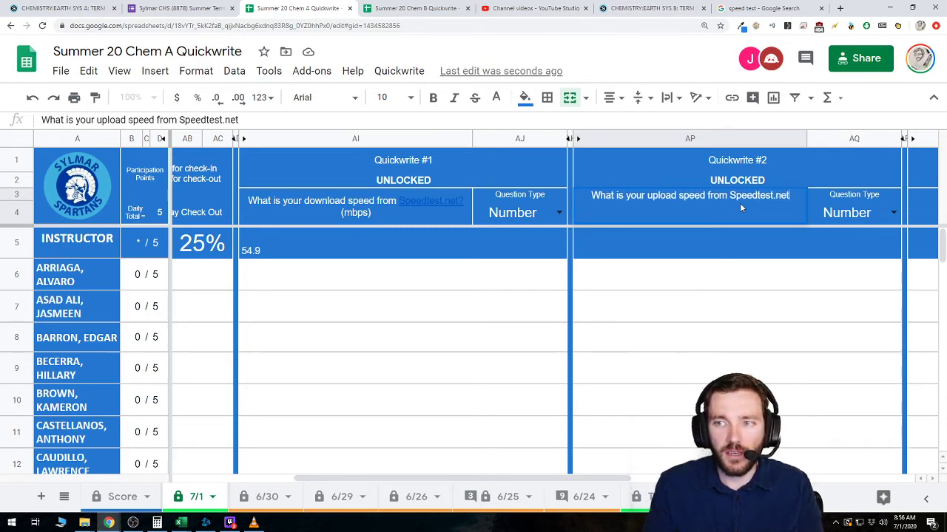
type("? (mbps)")
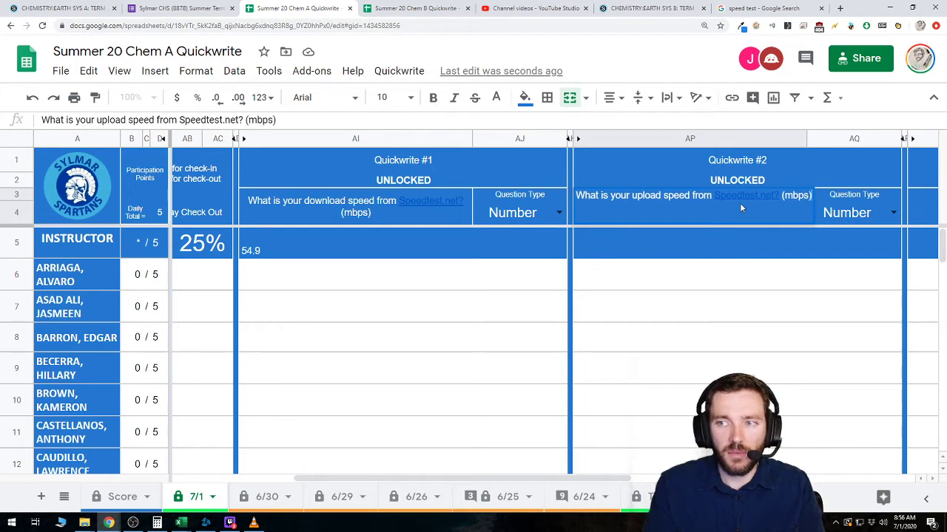
Enter 12 as the instructor's Quickwrite #2 answer, checking it against the upload speed in the speed test result
key("Return")
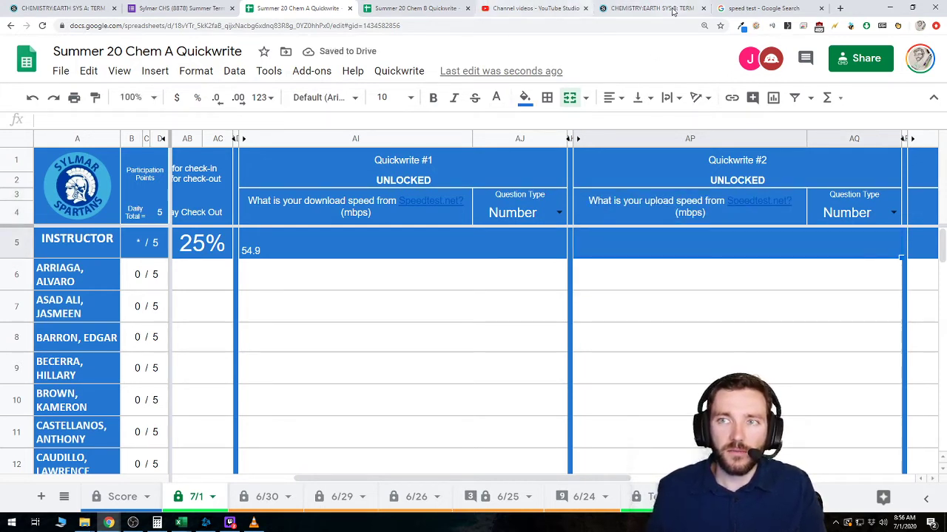
left_click(760, 7)
left_click(300, 8)
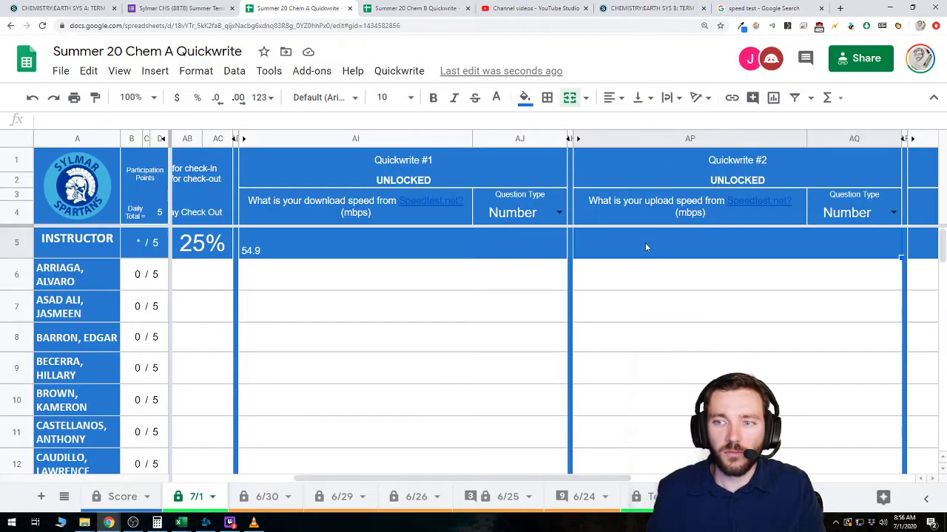
type("12")
key("Return")
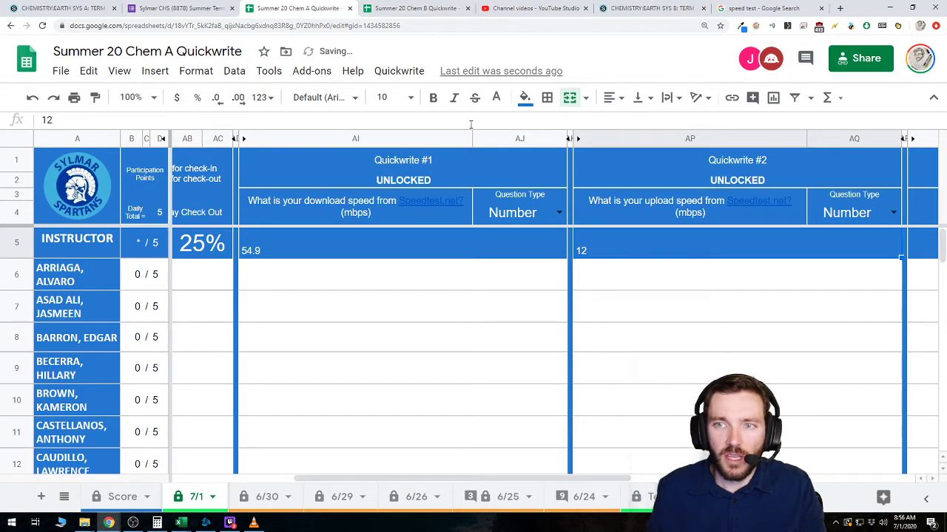
Format the instructor's Quickwrite #2 answer to show one decimal place
left_click(838, 101)
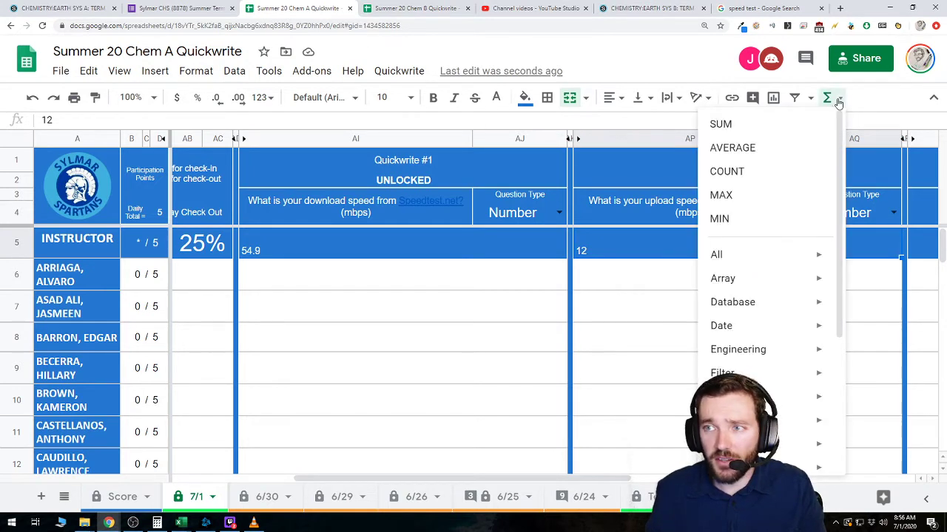
left_click(836, 100)
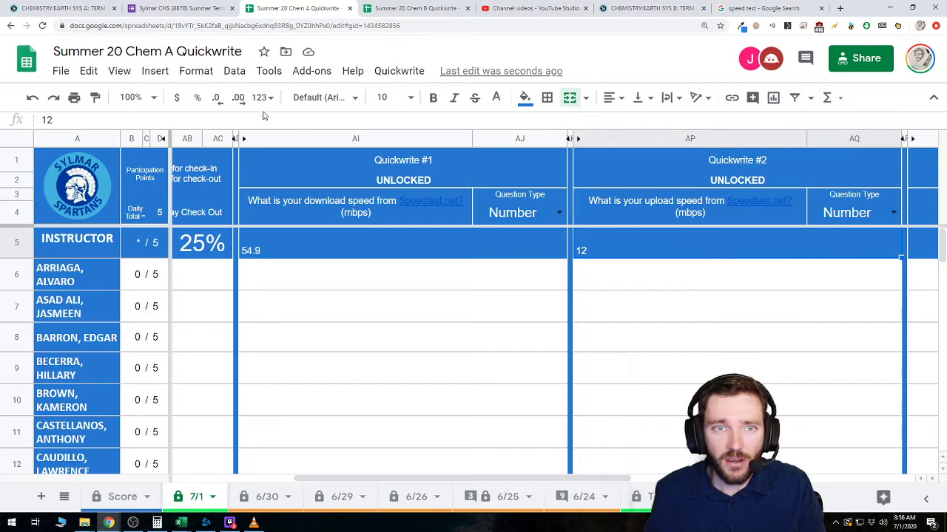
left_click(238, 105)
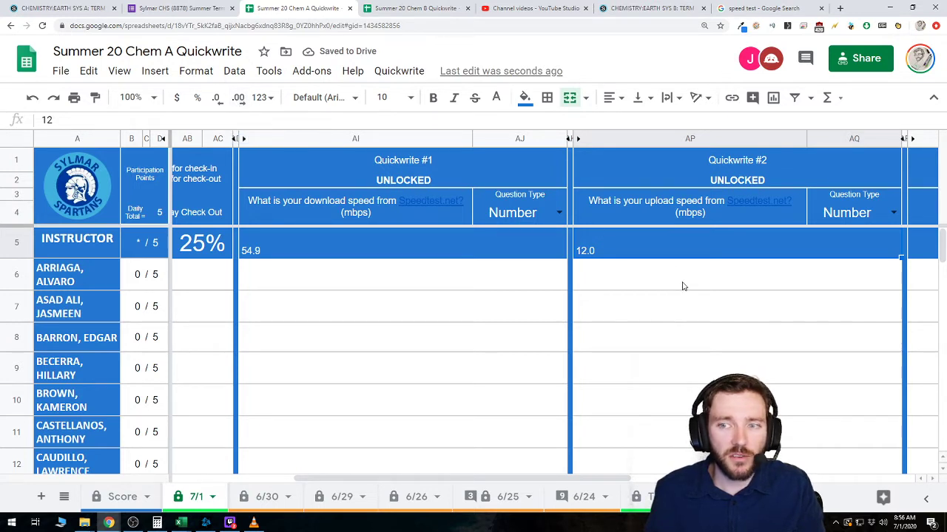
Write "I need you guys to watch the daily videos to stay on track." in the Quickwrite #3 question cell
key("Right")
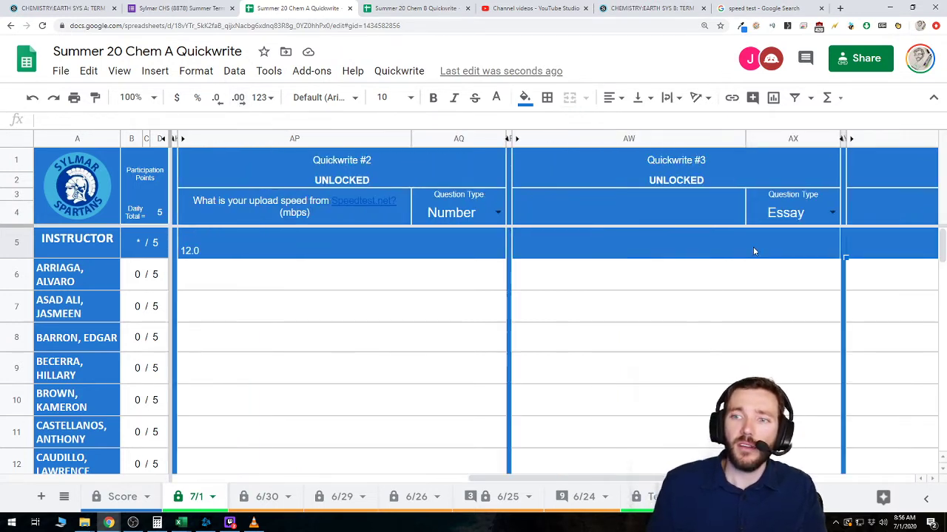
scroll(753, 251, "right", 3)
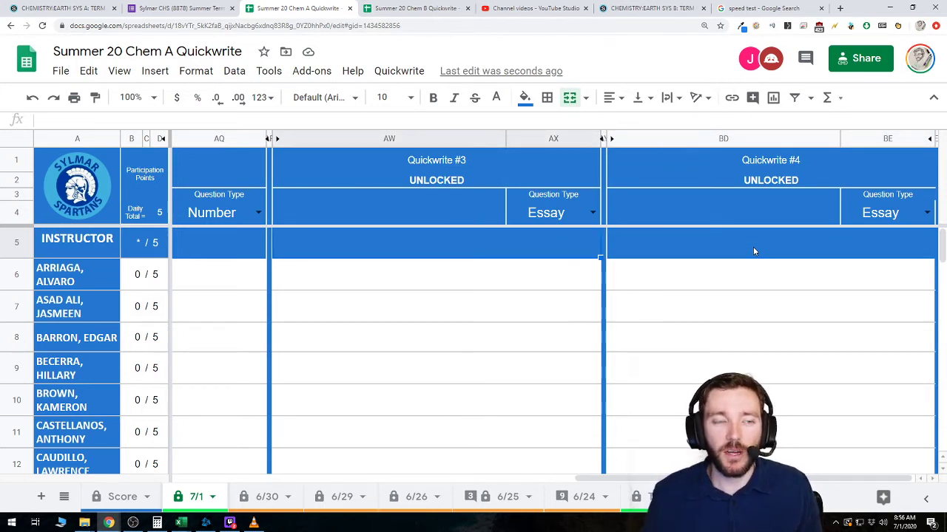
left_click(452, 208)
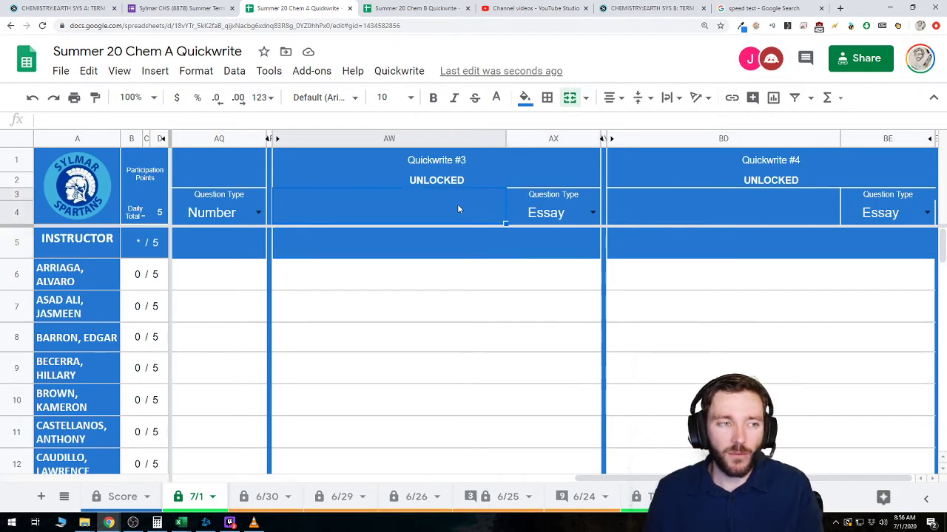
type("I need yo")
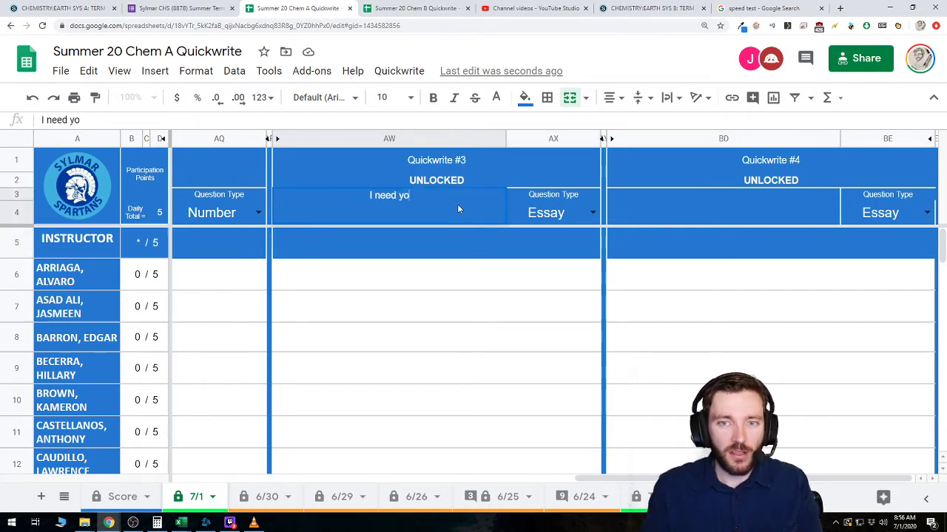
type("u guys to watch thw")
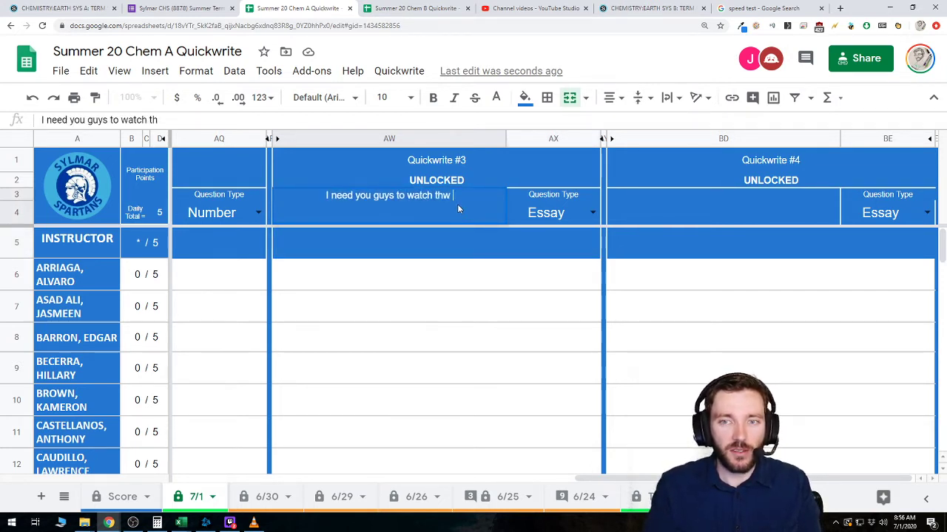
key("BackSpace")
type("e daily videos for")
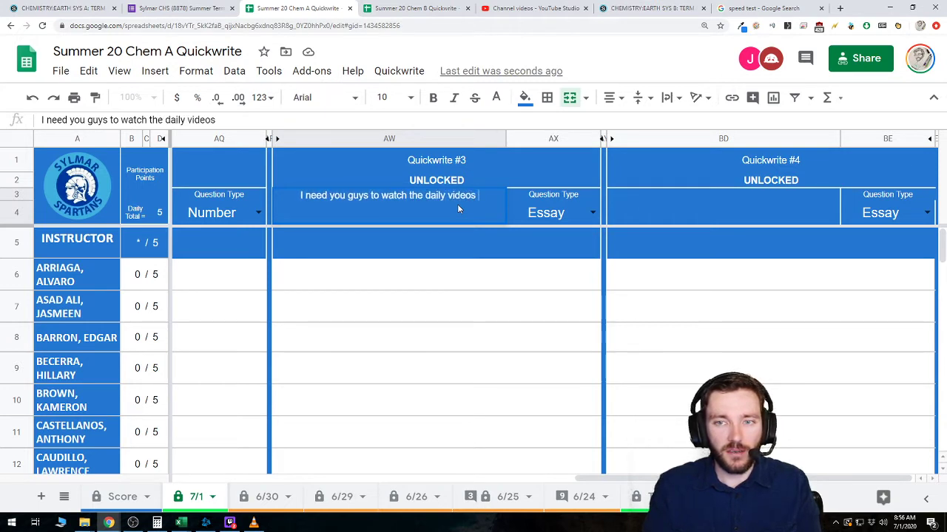
key("BackSpace")
key("BackSpace")
key("BackSpace")
key("BackSpace")
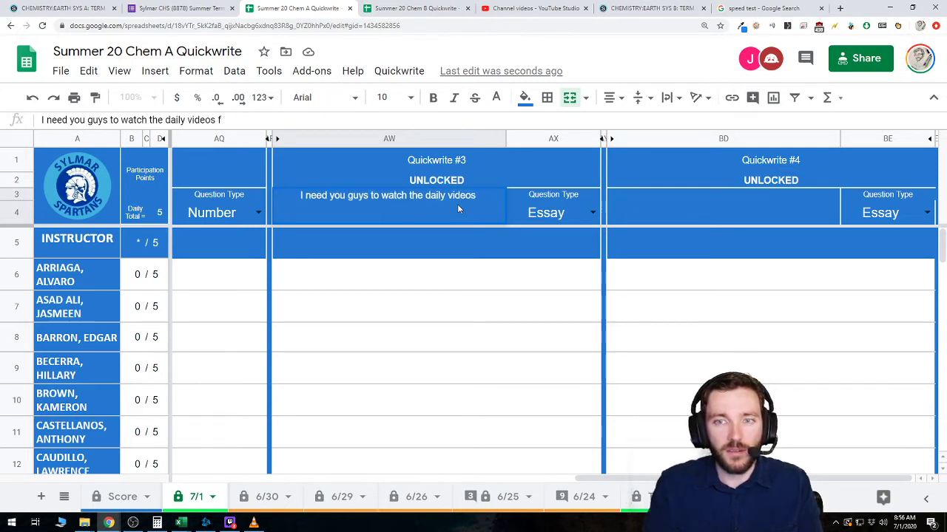
type("to stay on trac")
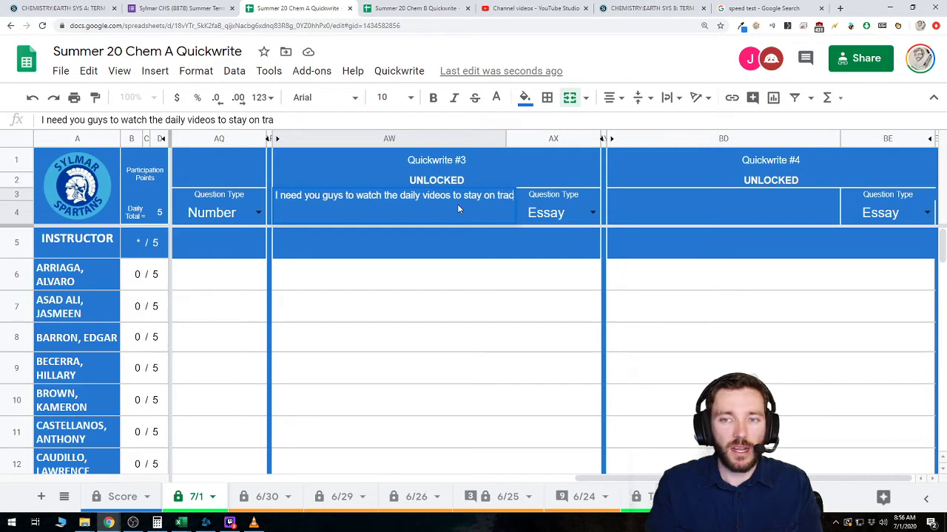
type("k. Y")
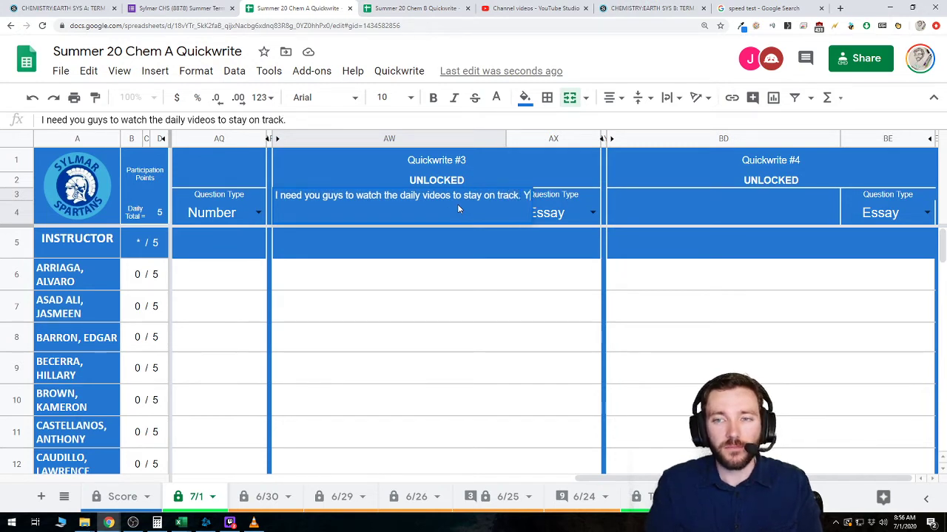
Continue the Quickwrite #3 question with "You can watch them on Youtube (Google "brianteaches youtube")"
type("ou can watch")
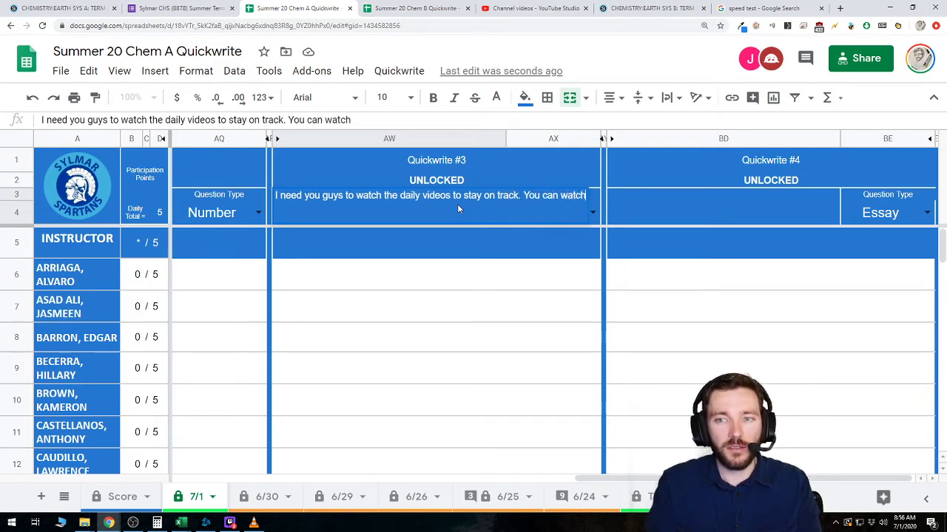
type(" them at Youtub")
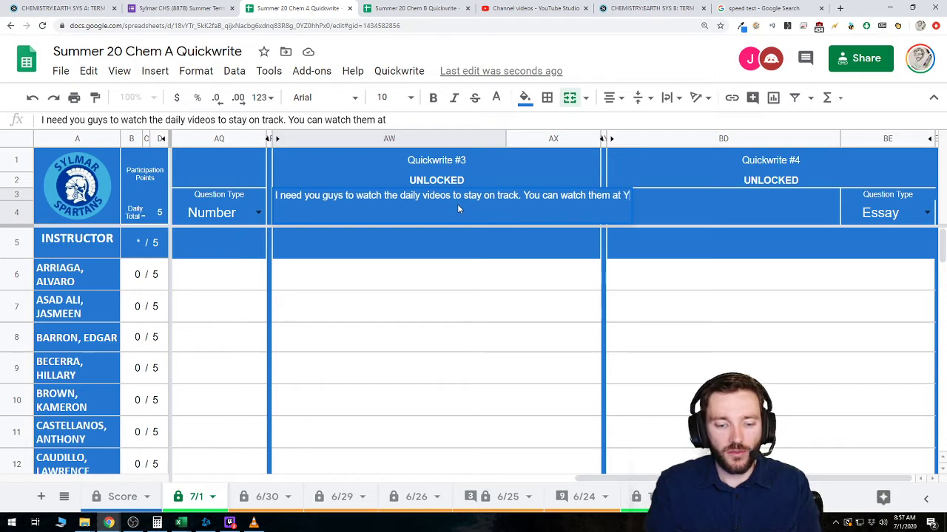
key("BackSpace")
key("BackSpace")
key("BackSpace")
key("BackSpace")
key("BackSpace")
key("BackSpace")
key("BackSpace")
key("BackSpace")
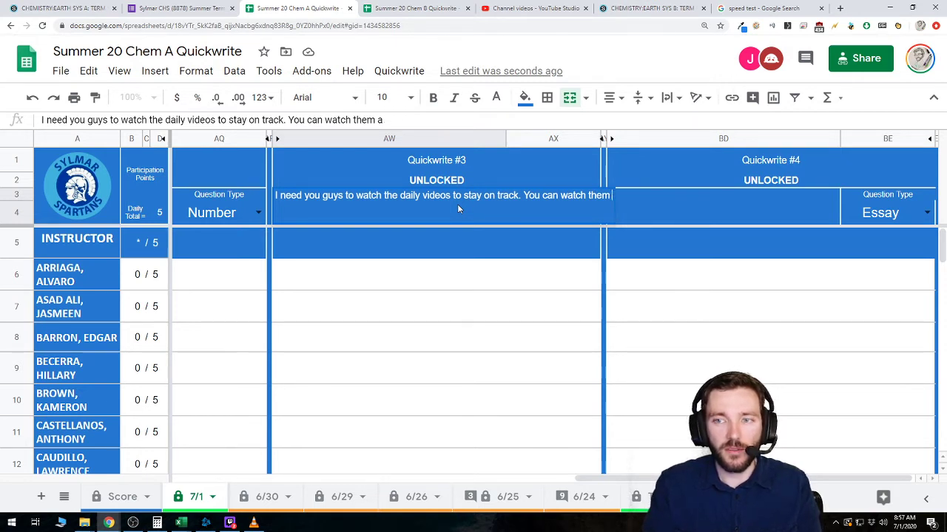
type("re")
key("BackSpace")
key("BackSpace")
key("BackSpace")
type("on Youtube ")
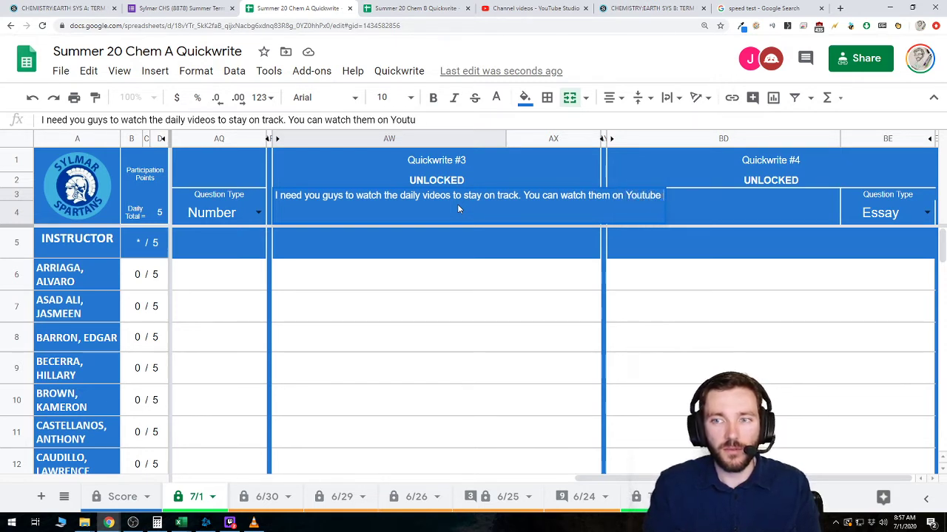
type("(Google \"bri")
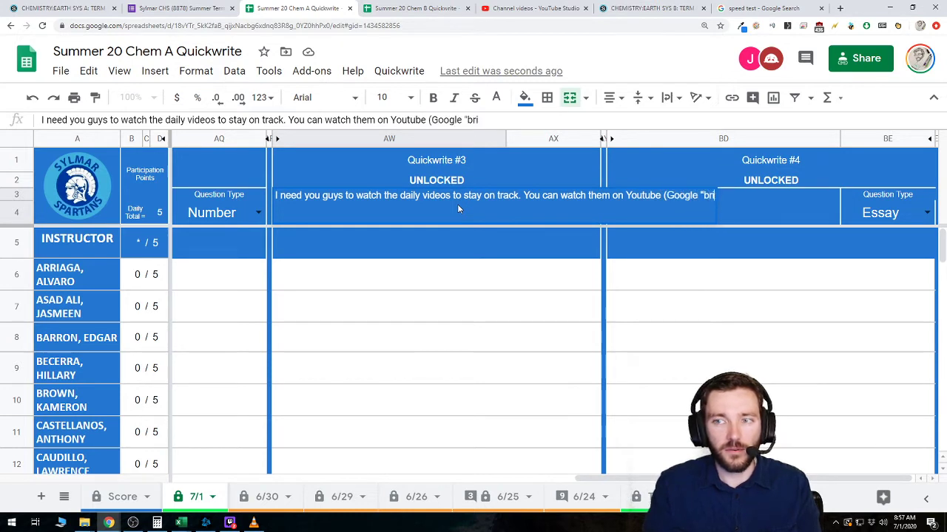
type("anteaches youtube\")")
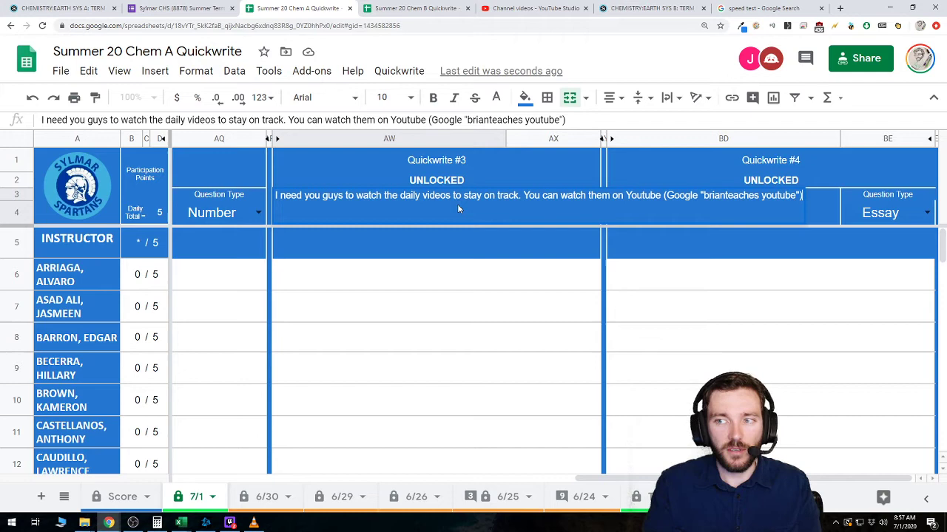
key("Return")
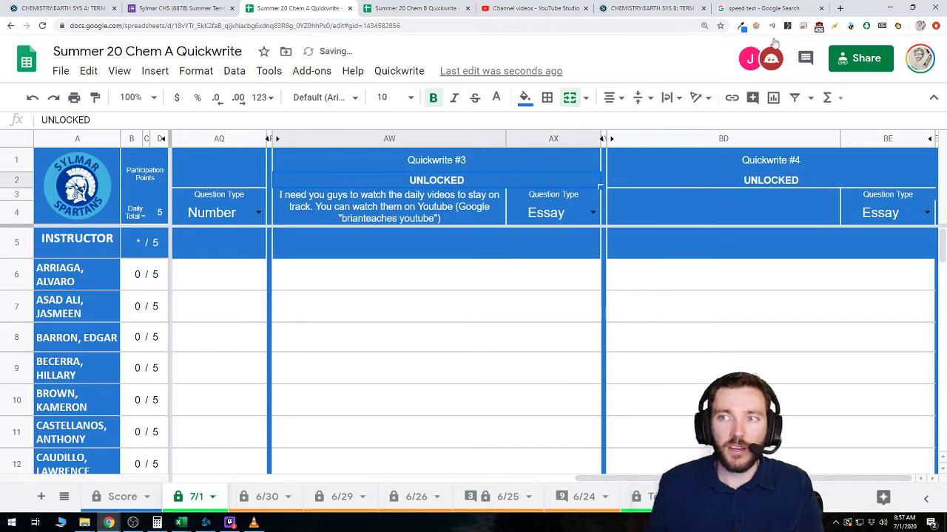
Search Google for "brianteaches youtube" in a new browser tab and open the BrianTeaches YouTube channel
left_click(848, 9)
type("brianteaches youtube")
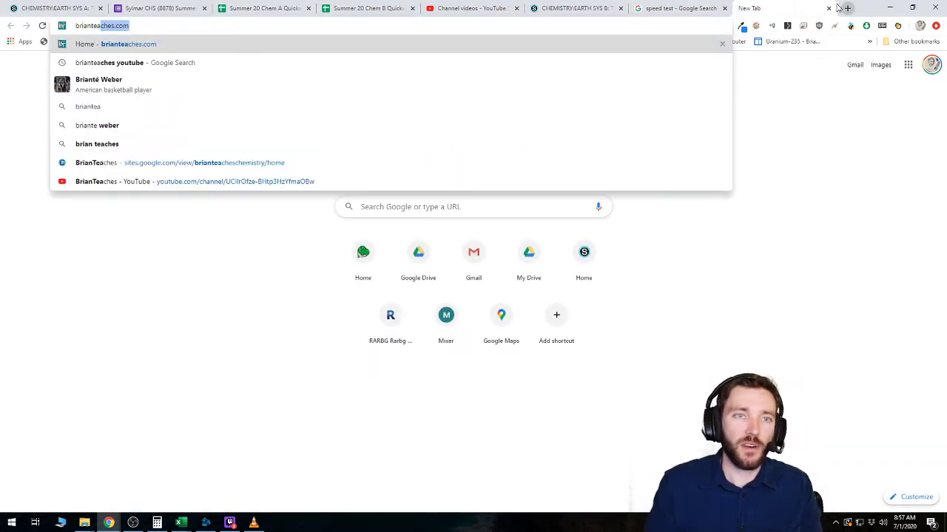
key("Return")
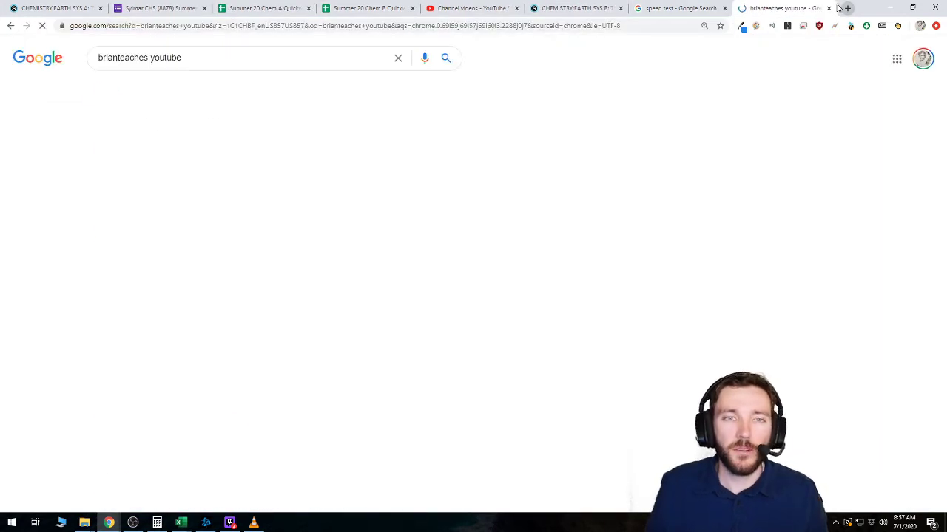
left_click(175, 149)
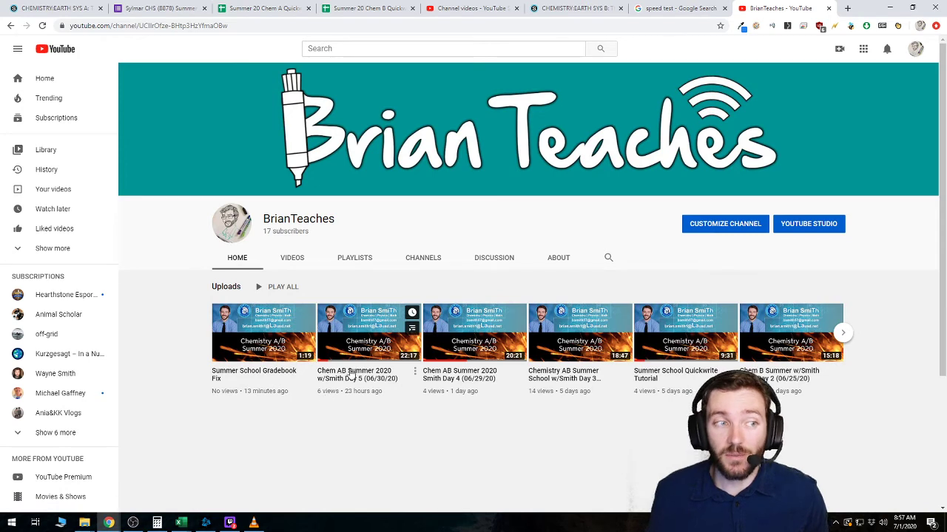
Return to the Chem A Quickwrite spreadsheet and append ". What is your secret number?" to the Quickwrite #3 question
left_click(678, 8)
left_click(583, 7)
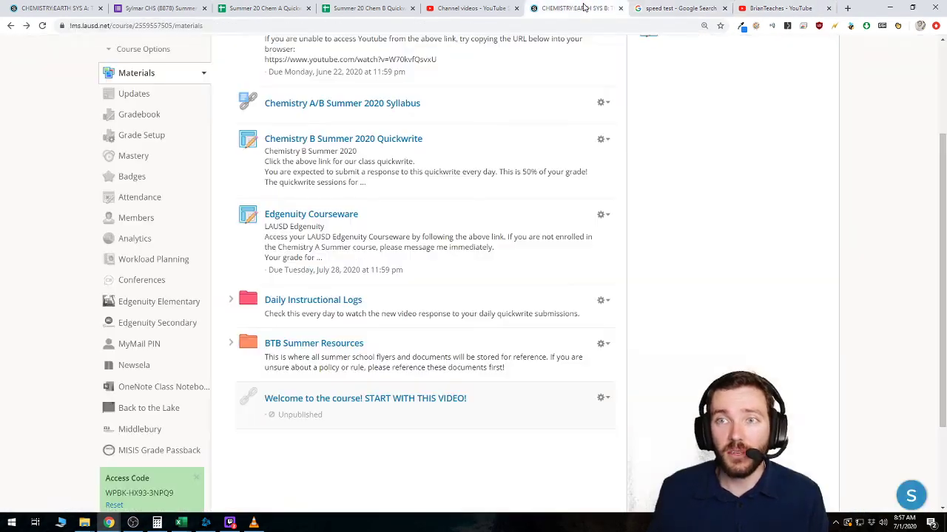
left_click(471, 8)
left_click(368, 8)
left_click(290, 8)
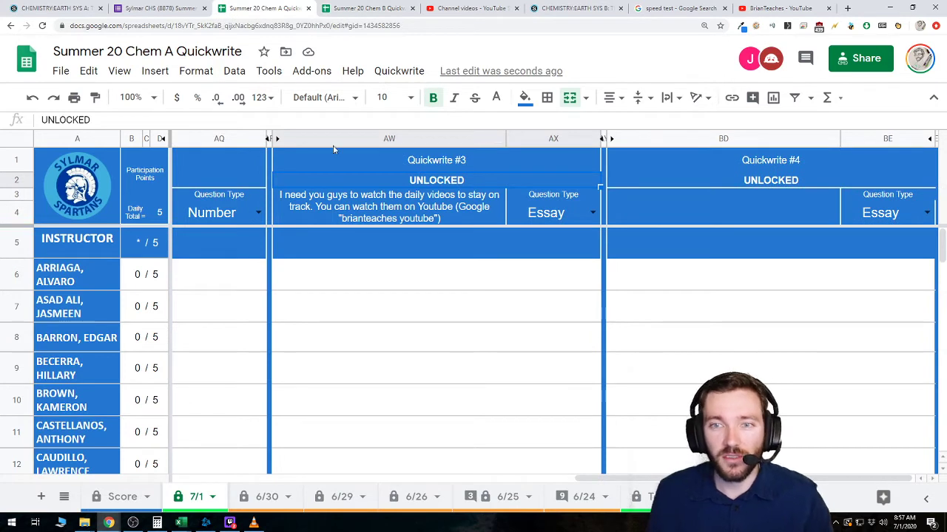
double_click(453, 217)
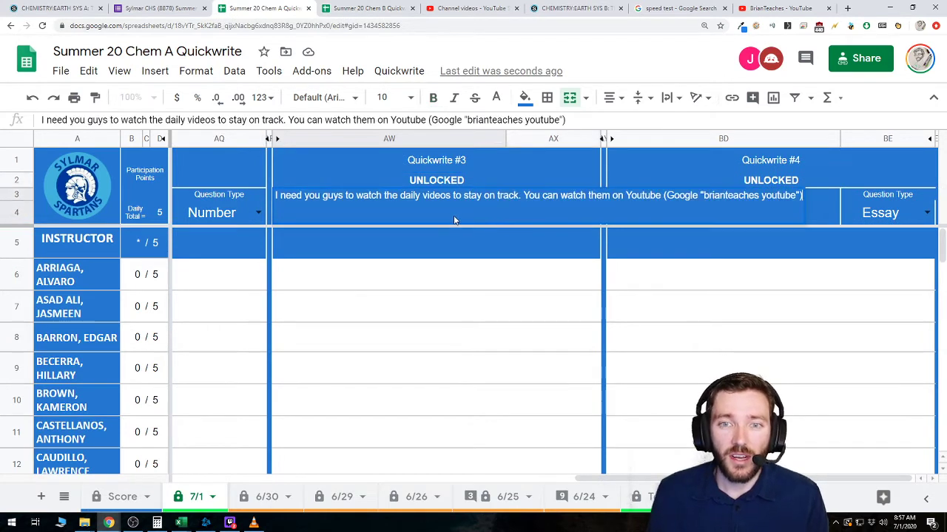
type(". W")
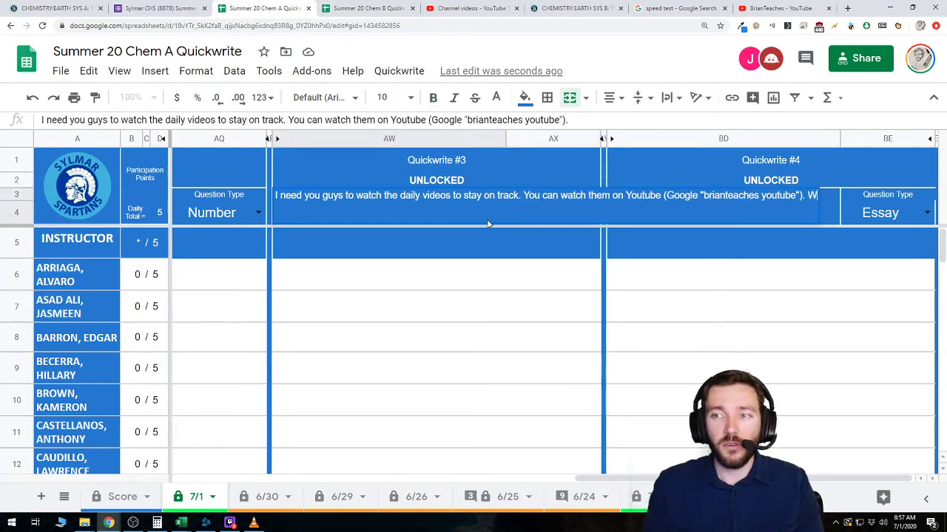
type("hat is your sec")
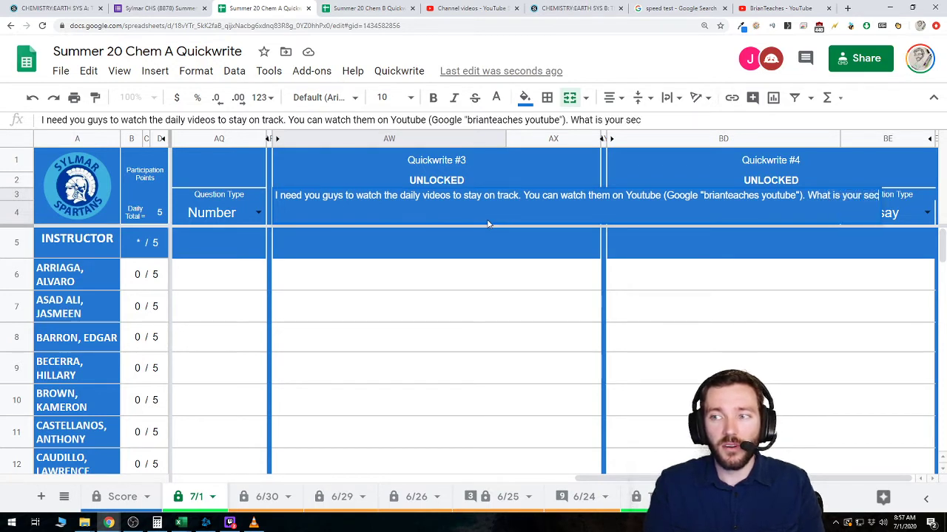
type("ret word")
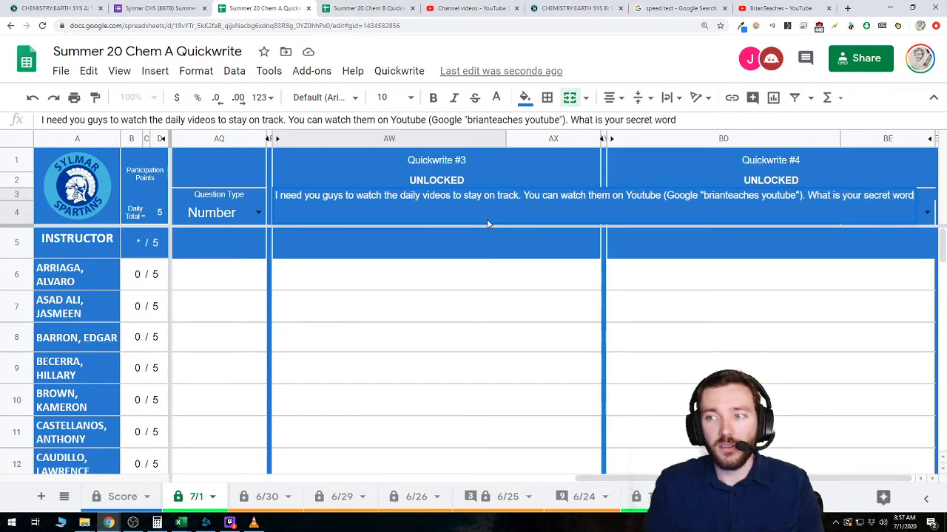
key("BackSpace")
key("BackSpace")
key("BackSpace")
key("BackSpace")
type("number?")
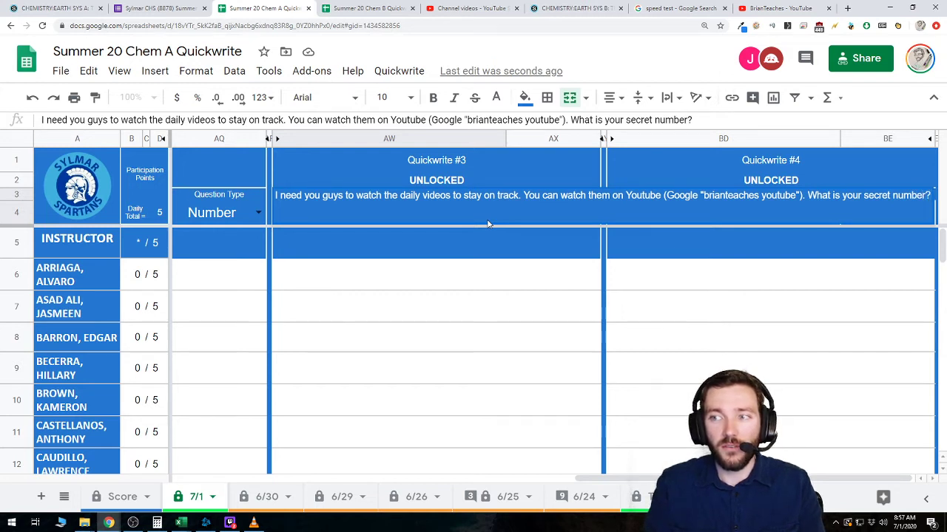
left_click(488, 224)
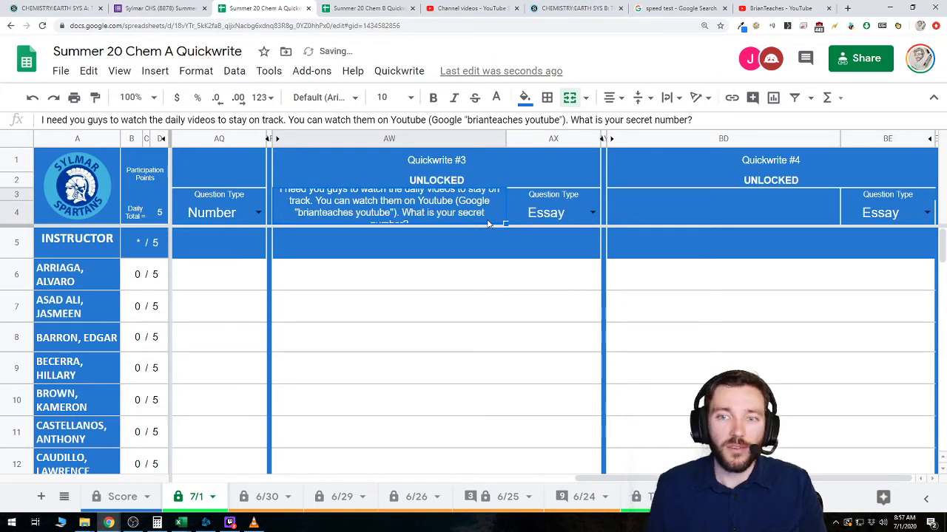
Set the font size of the Quickwrite #3 question to 9
left_click(386, 98)
left_click(386, 194)
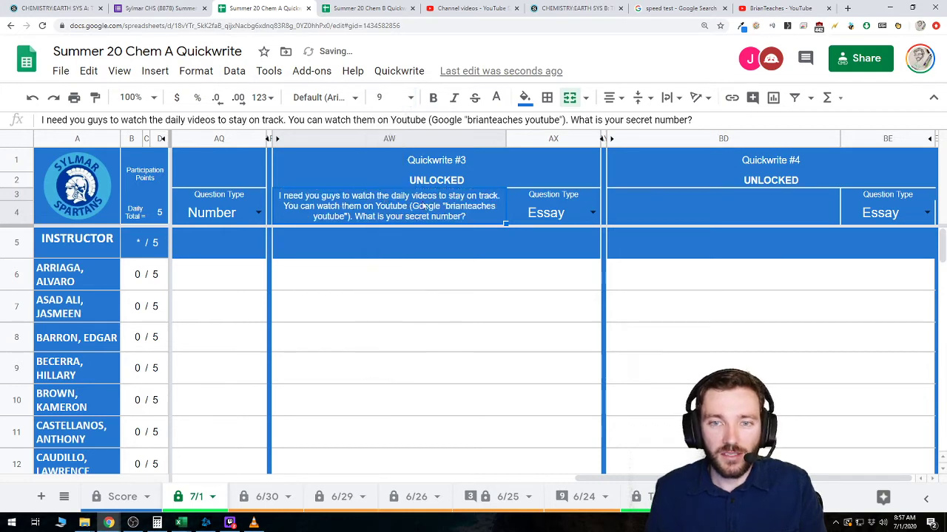
Reveal the hidden scoring columns before Quickwrite #3 and enter =IF(AW6=AU6,1,0) as the first student's points formula in AT6
left_click(272, 138)
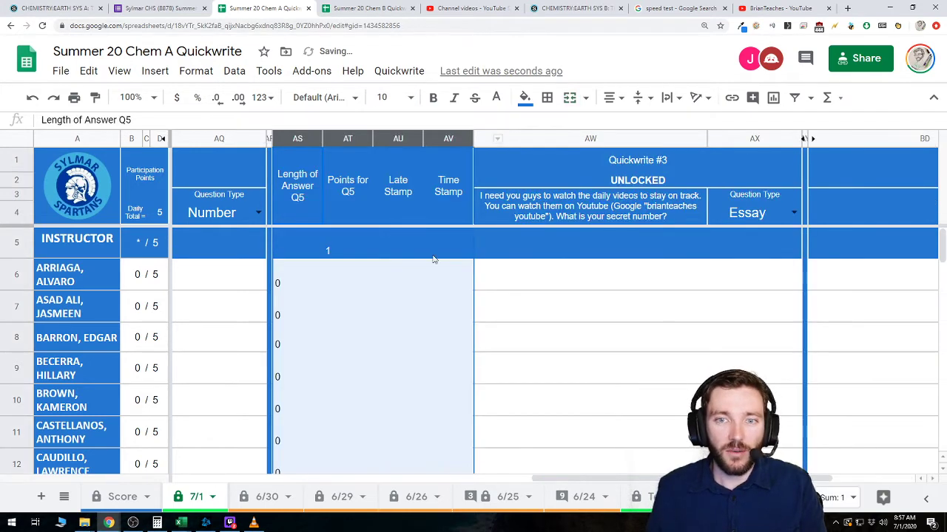
left_click(345, 285)
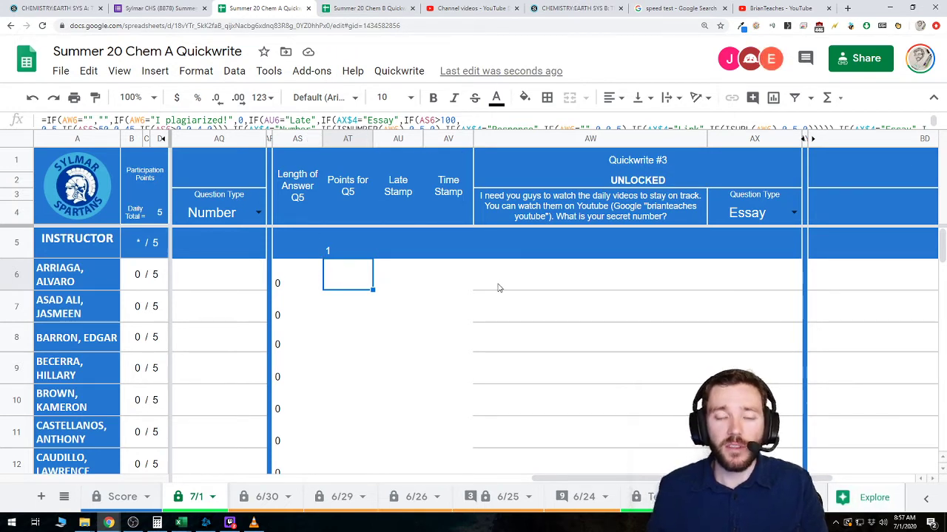
type("=IF(")
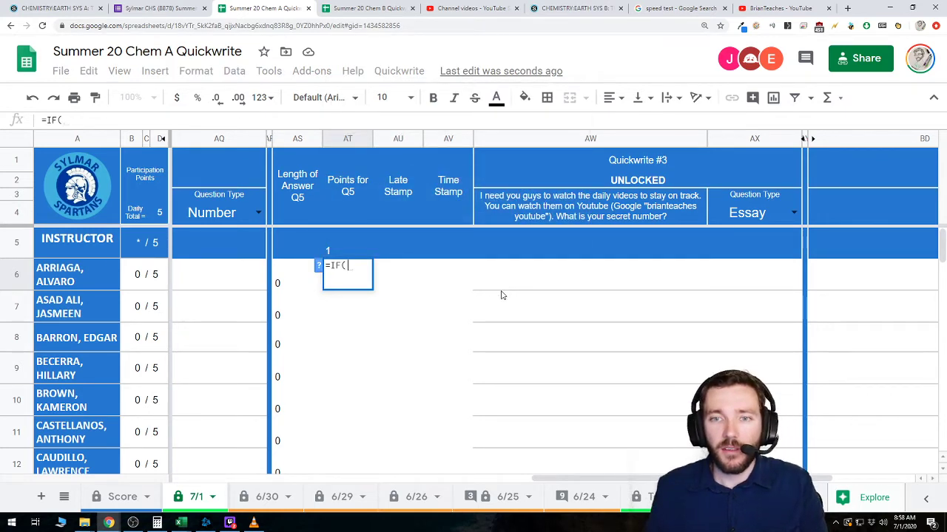
left_click(516, 283)
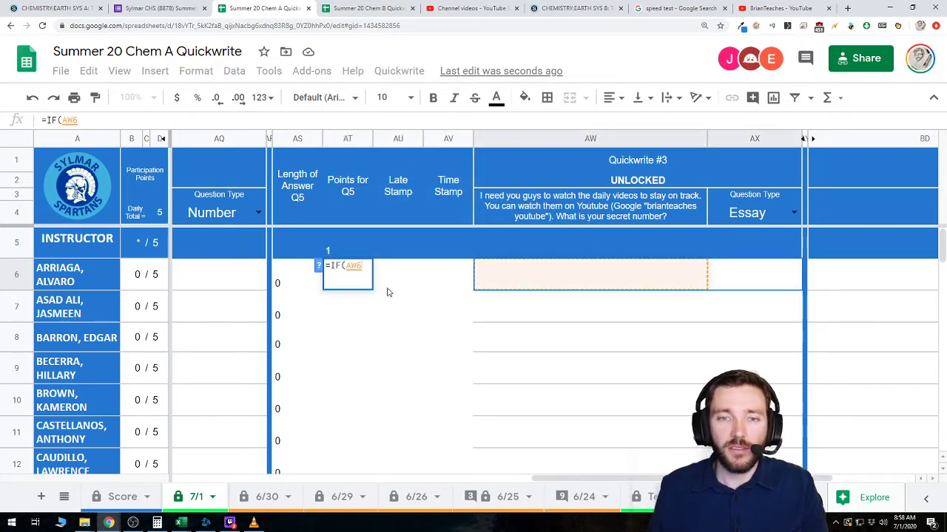
type("=")
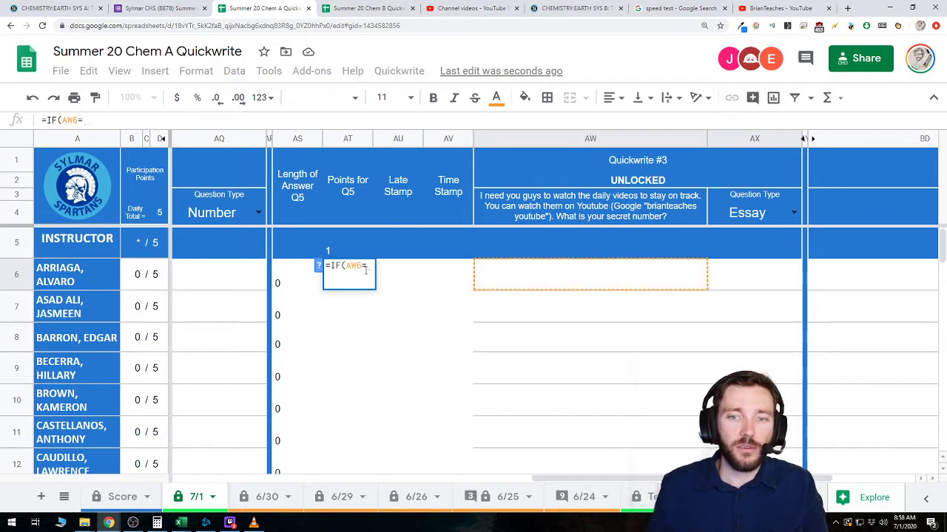
left_click(402, 273)
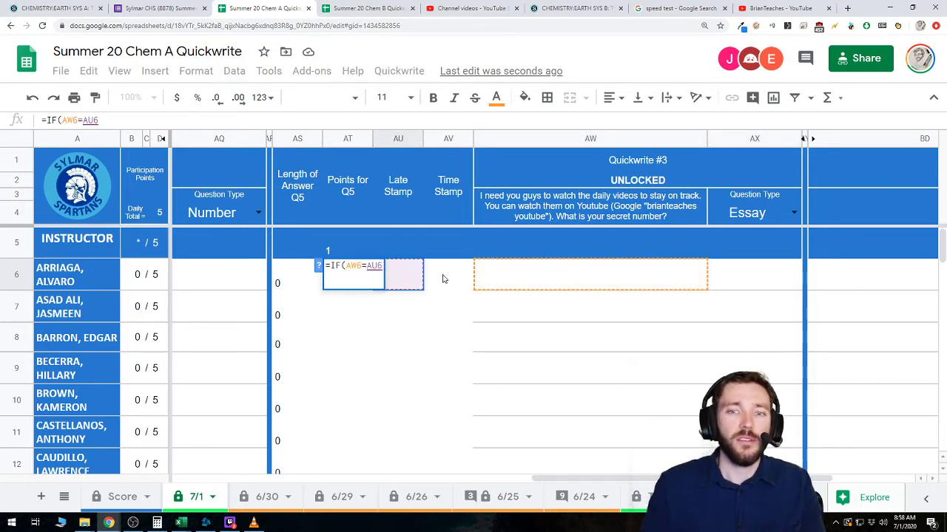
type(",1")
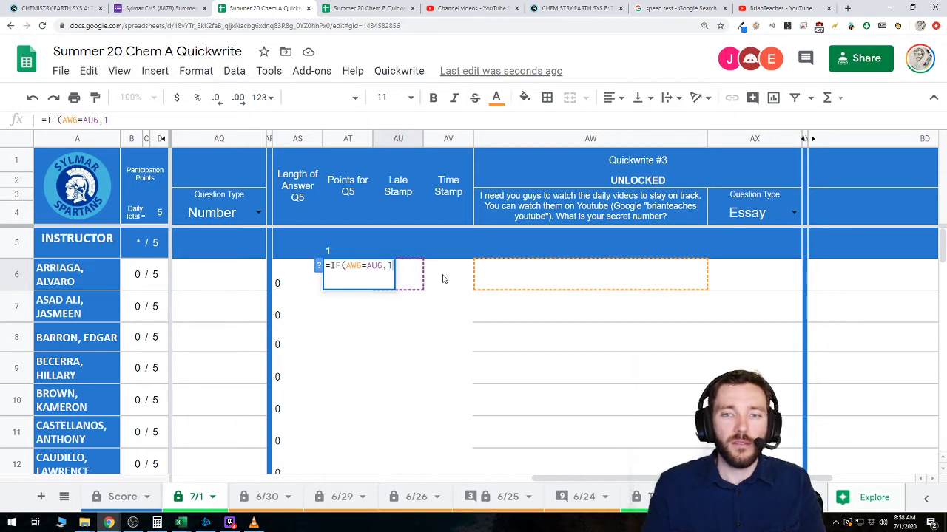
type(",0)")
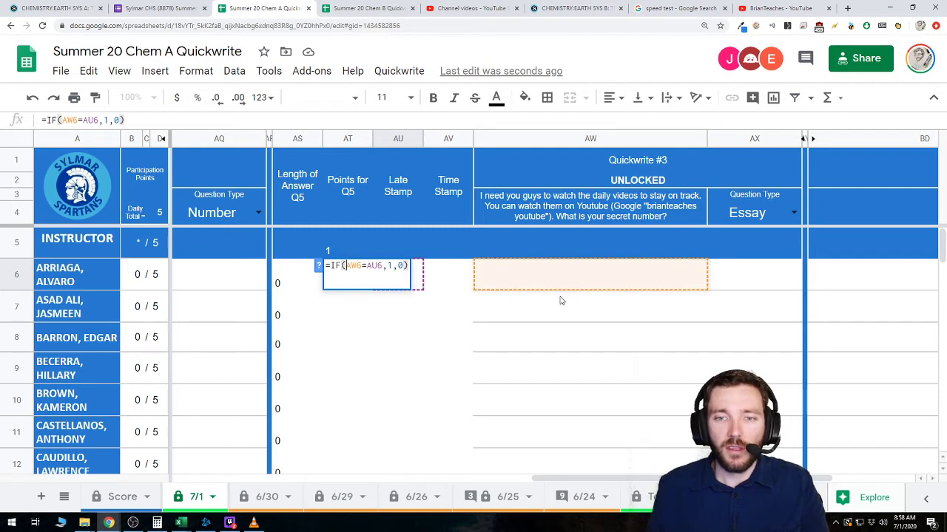
Extend the AT6 formula with a blank-answer check so it reads =IF(AW6="","",IF(AW6=AU6,1,0))
type("AW6")
type("=\"\",")
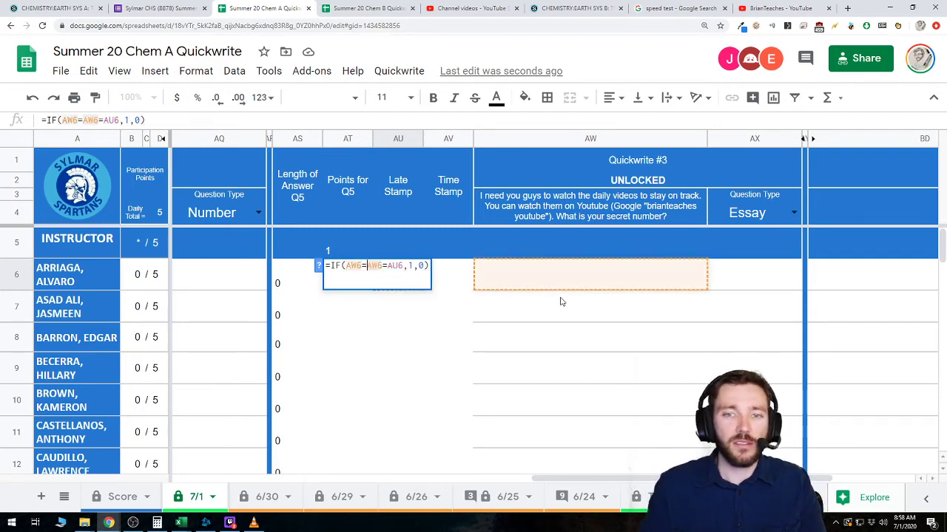
type("\"\",")
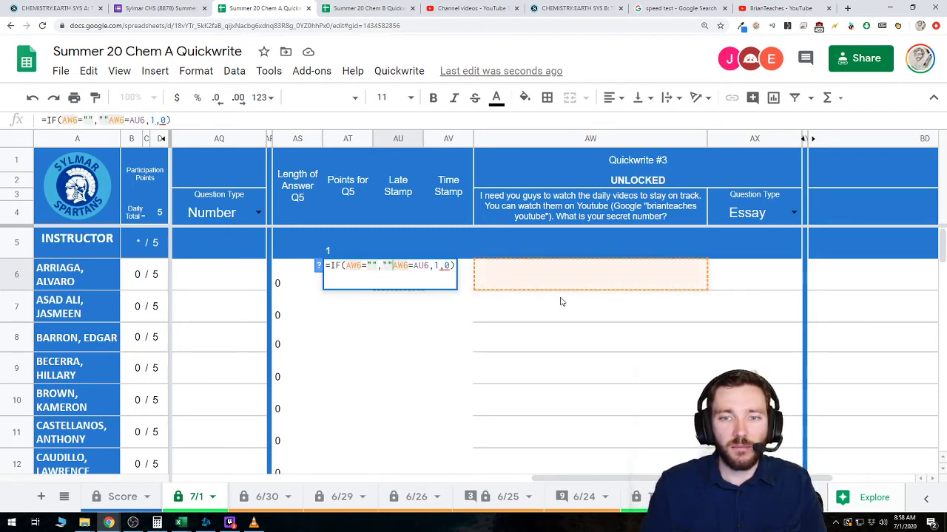
type("IF(")
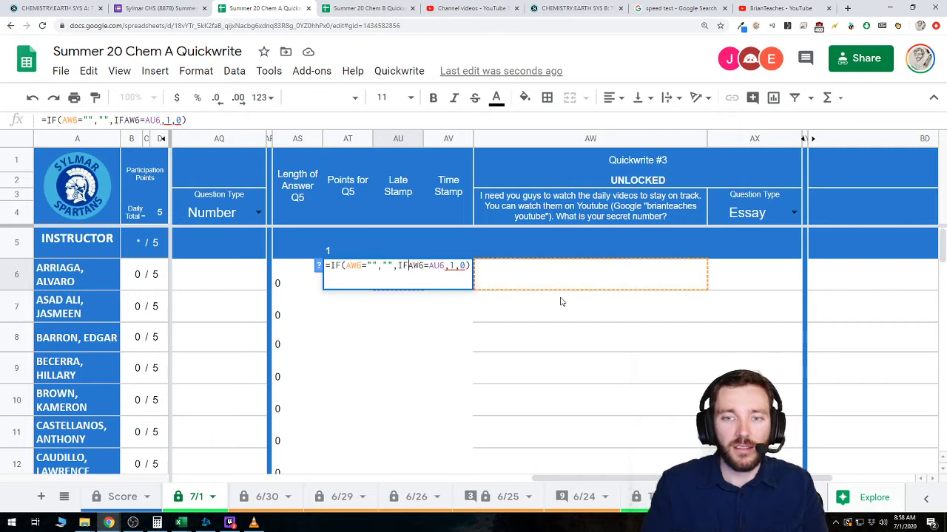
key("End")
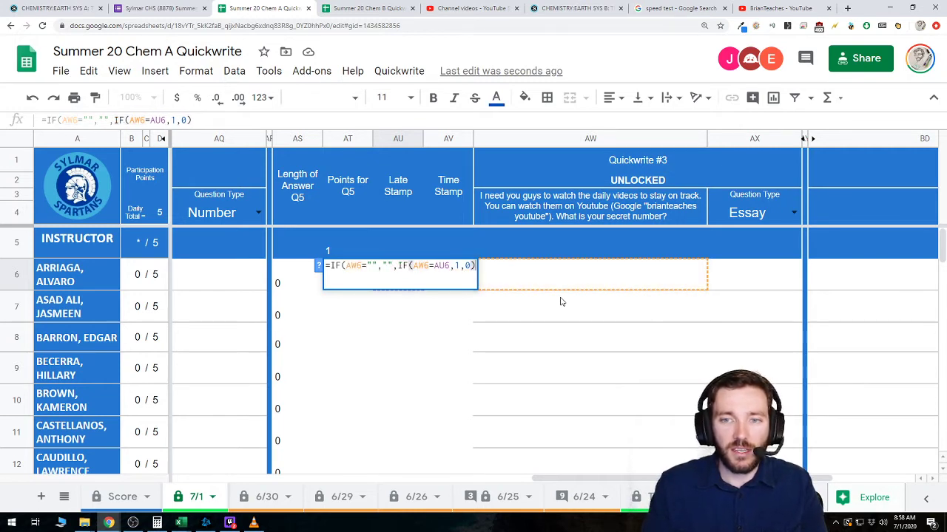
type(")")
key("Return")
key("Up")
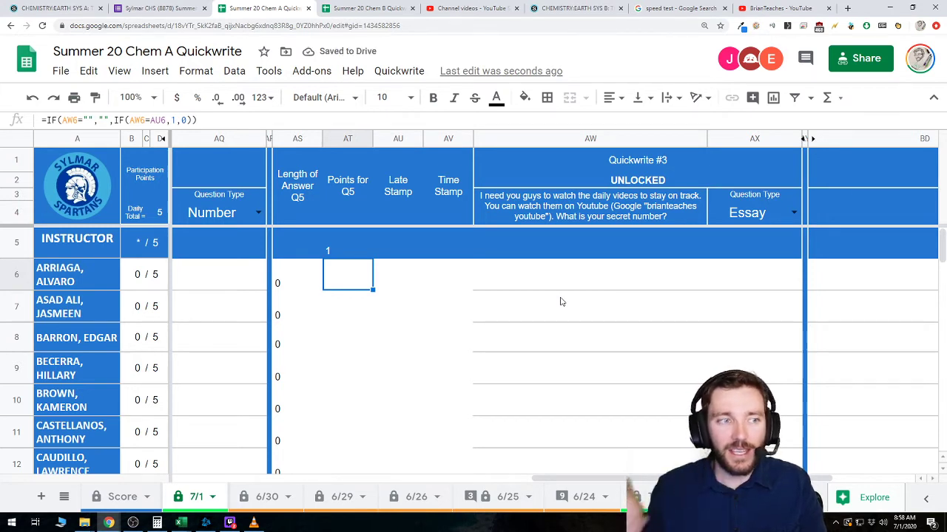
Reopen the AT6 formula and review its blank-answer check and nested IF comparison without changing it
key("Return")
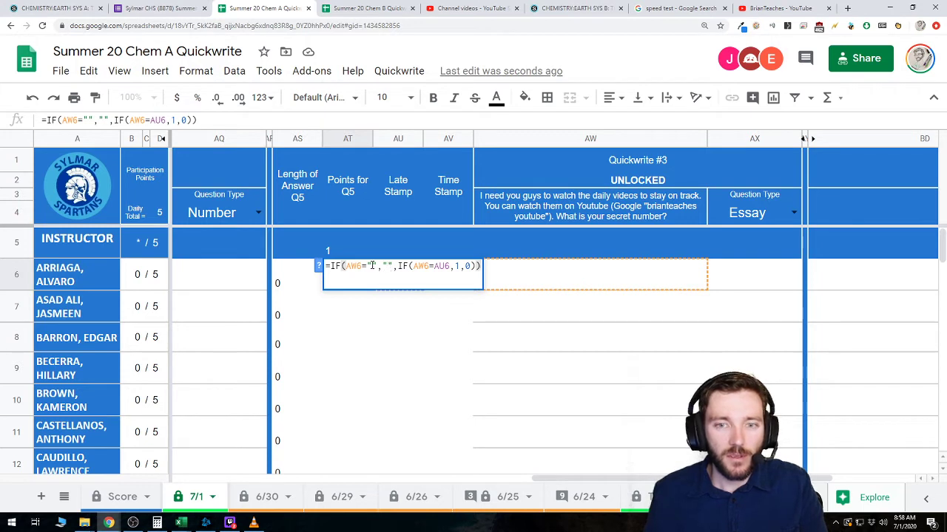
left_click(382, 266)
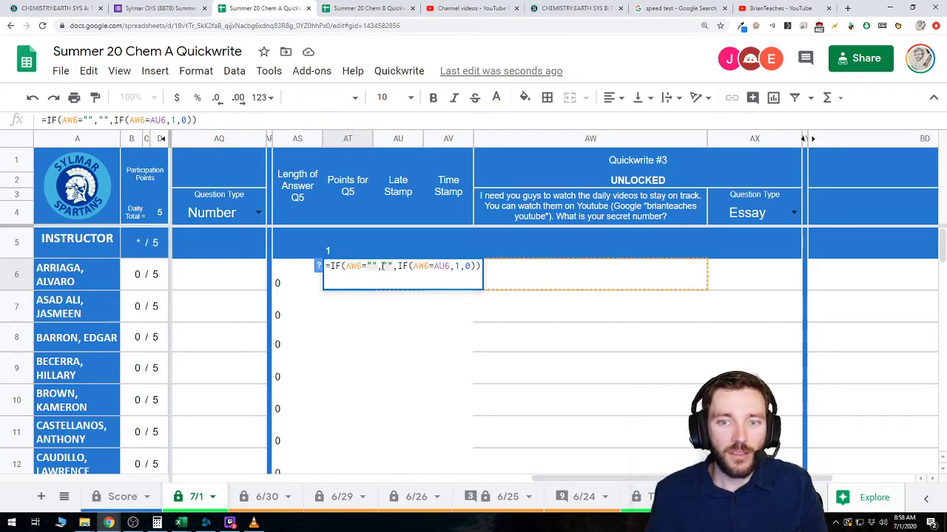
double_click(384, 266)
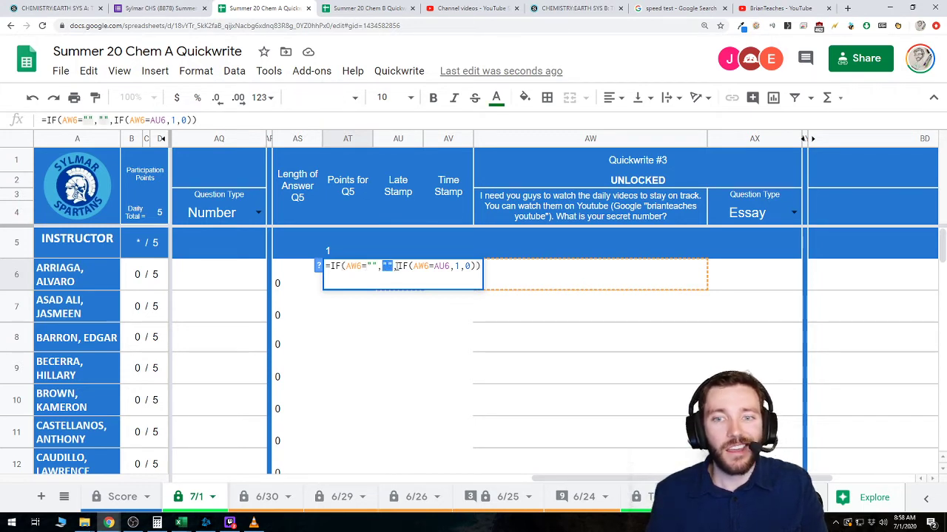
left_click_drag(398, 267, 434, 266)
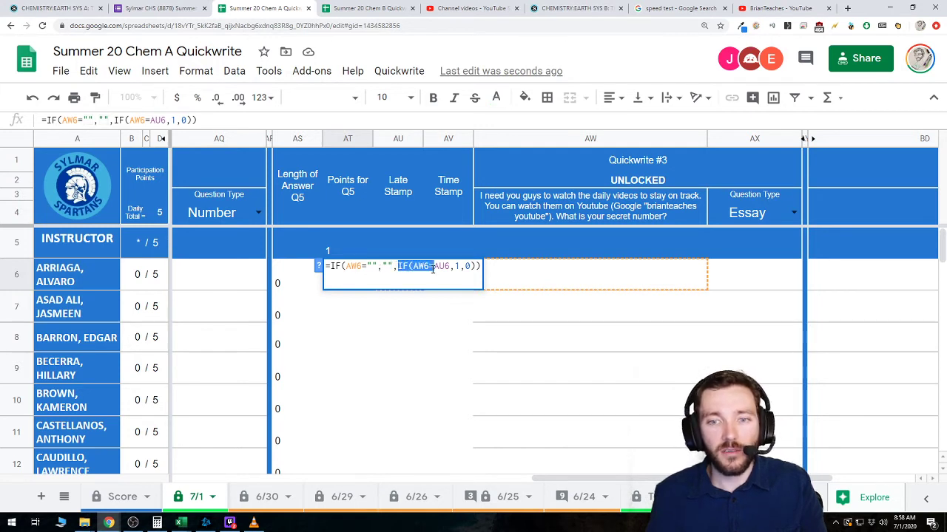
left_click(408, 266)
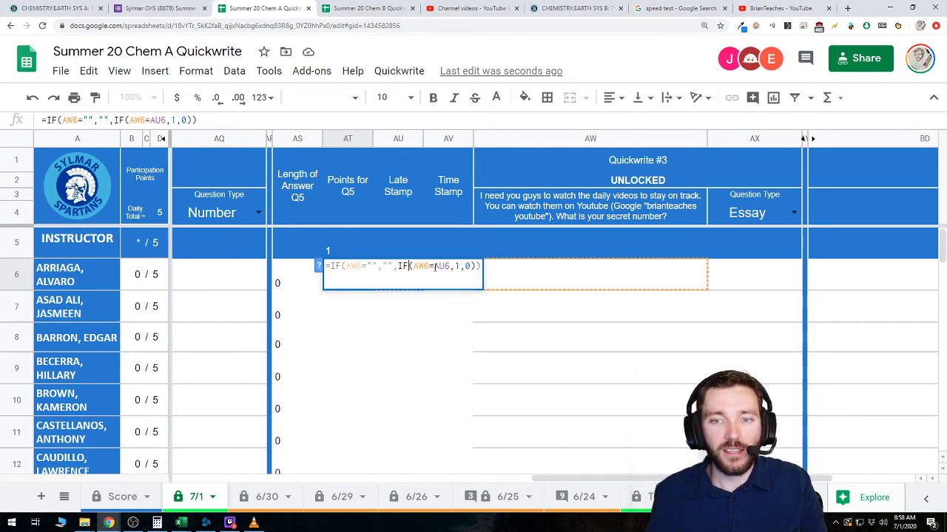
left_click(471, 320)
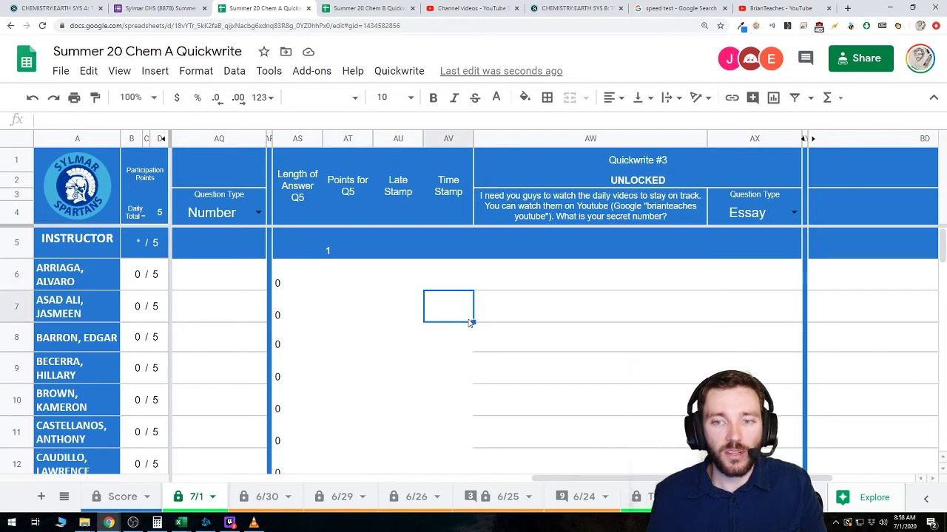
Set the Quickwrite #3 question type to Number
left_click(507, 283)
left_click(369, 279)
left_click(494, 284)
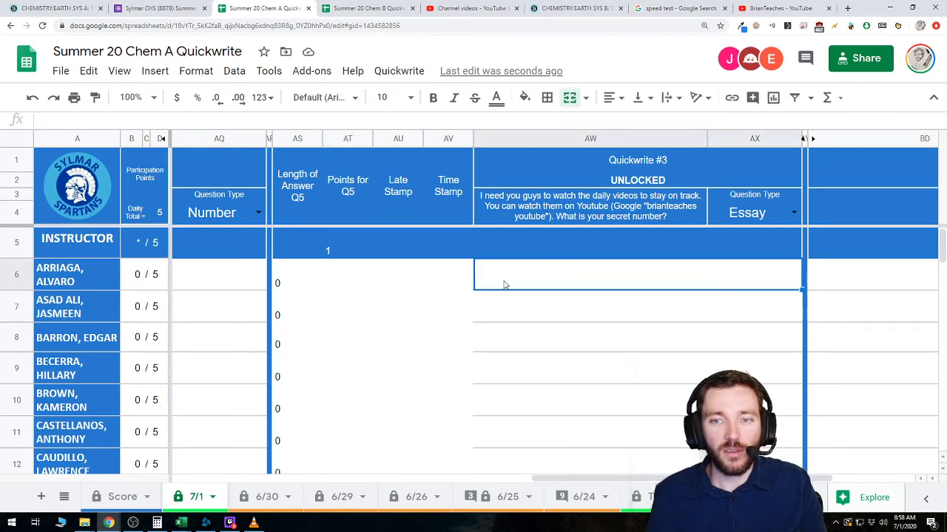
left_click(786, 215)
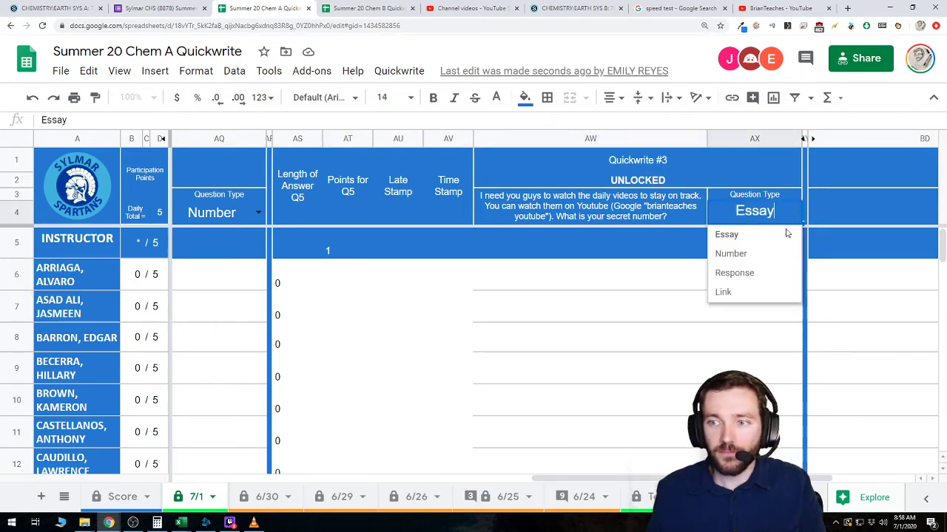
left_click(769, 256)
Copy the AT6 points formula down column AT to the last student in row 45 and check the copies
left_click(366, 285)
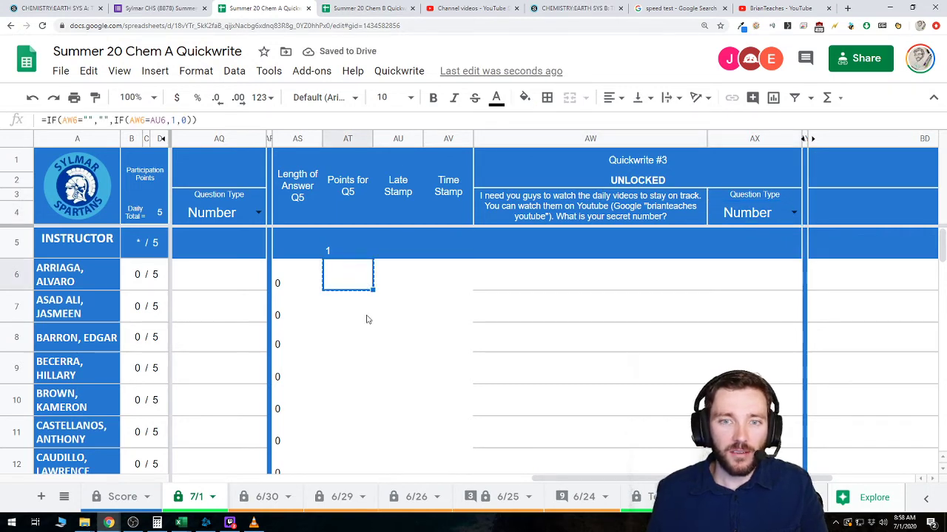
scroll(365, 320, "down", 10)
scroll(365, 319, "down", 3)
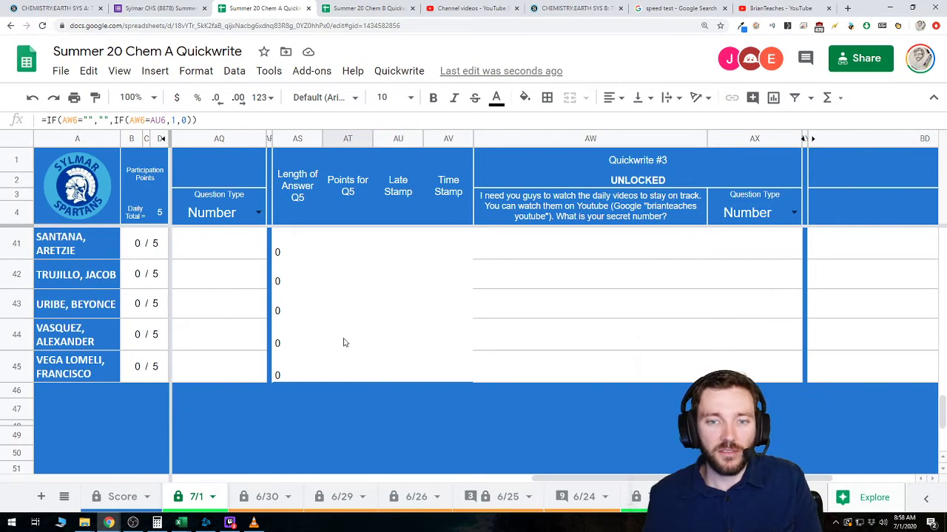
left_click(336, 368, "shift")
key("ctrl+v")
scroll(344, 364, "up", 13)
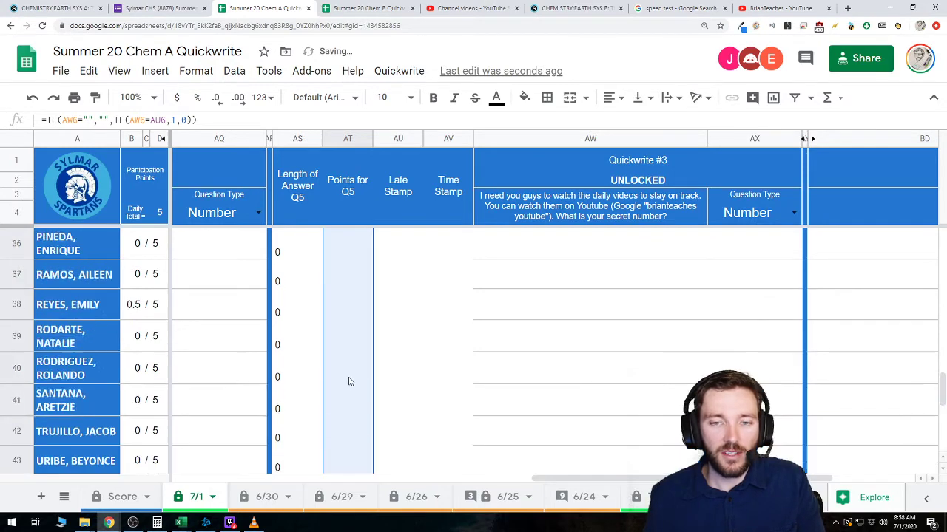
left_click_drag(349, 362, 353, 281)
left_click(353, 285)
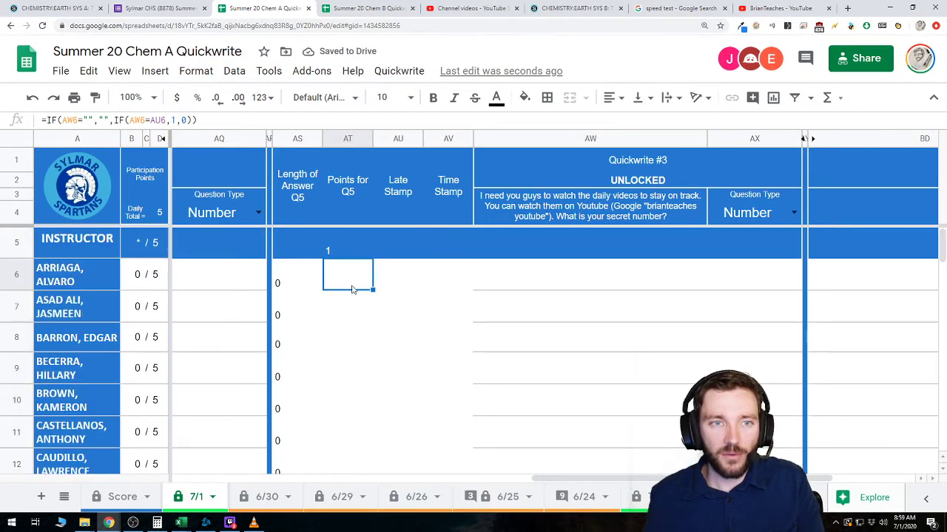
left_click(352, 312)
left_click(342, 289)
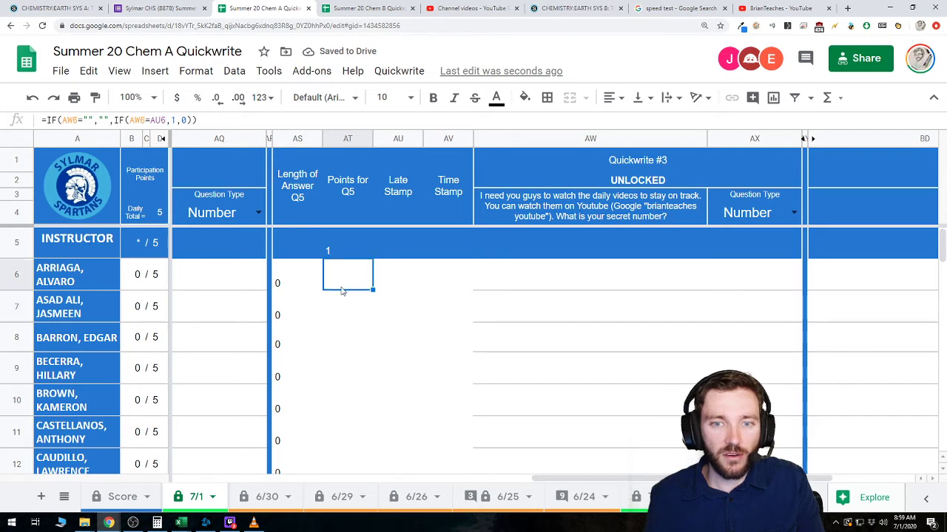
Test the points formula by entering 5 as the secret number in AU6 and 5 as the answer in AW6
left_click(394, 289)
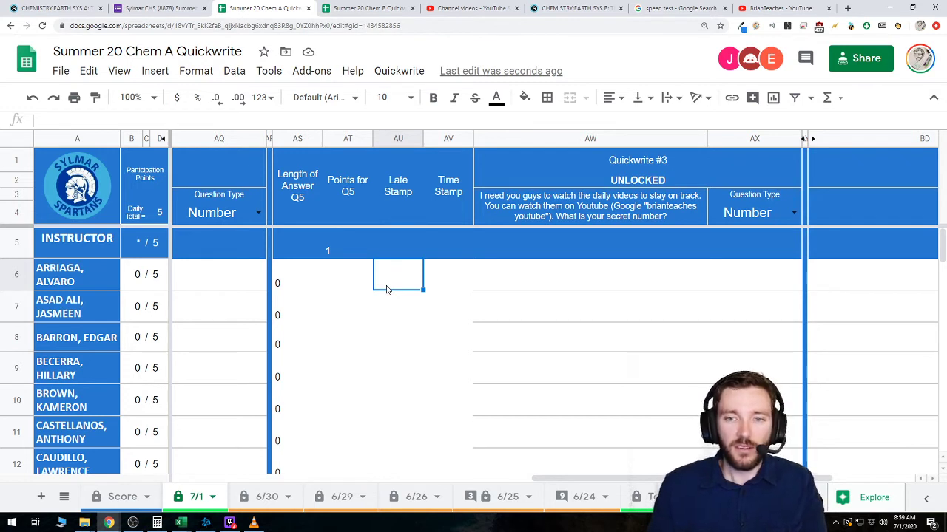
type("5")
key("Tab")
key("Tab")
type("5")
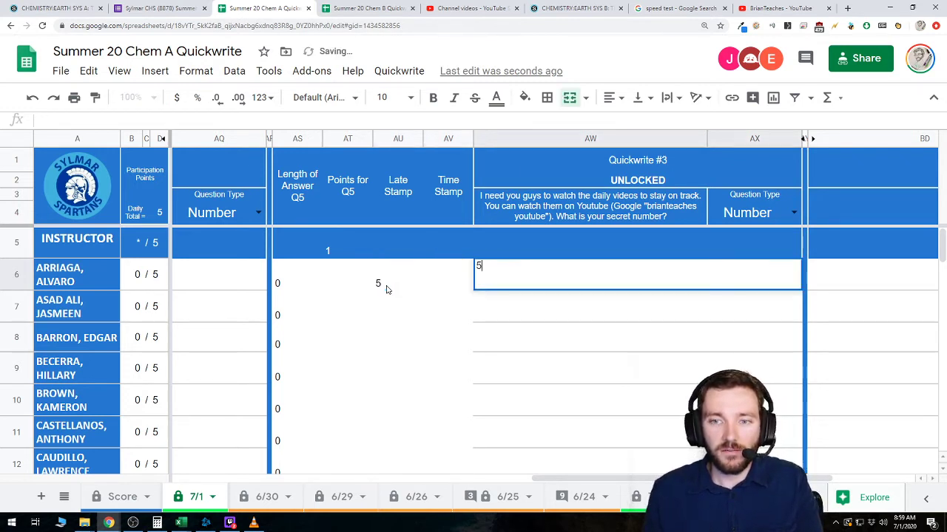
key("Return")
key("Up")
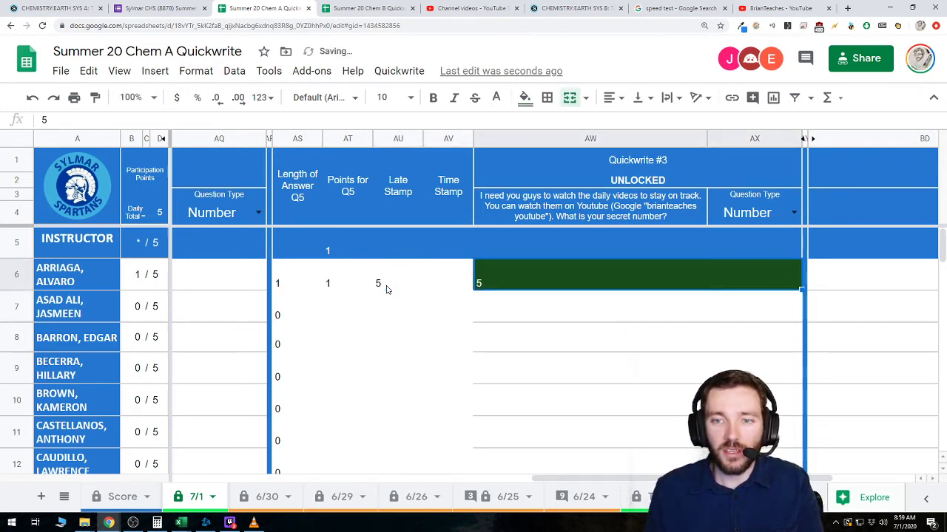
Test a wrong answer of 4 in AW6 and restore the answer to 5
type("4")
key("Return")
key("Up")
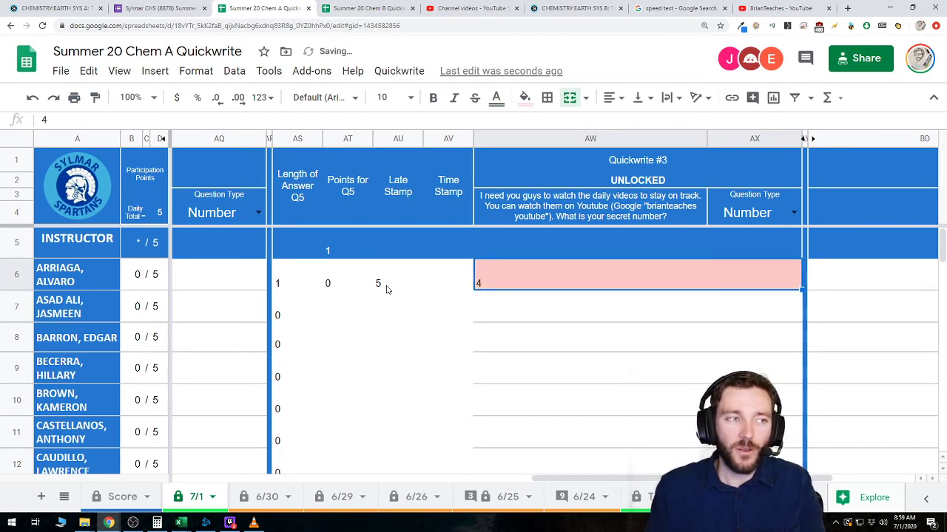
type("5")
key("Left")
key("Left")
key("Right")
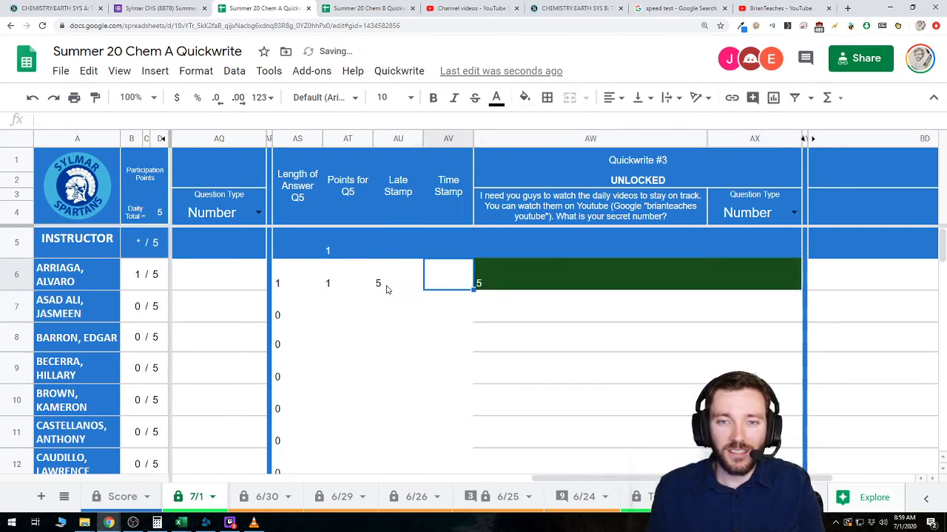
key("Left")
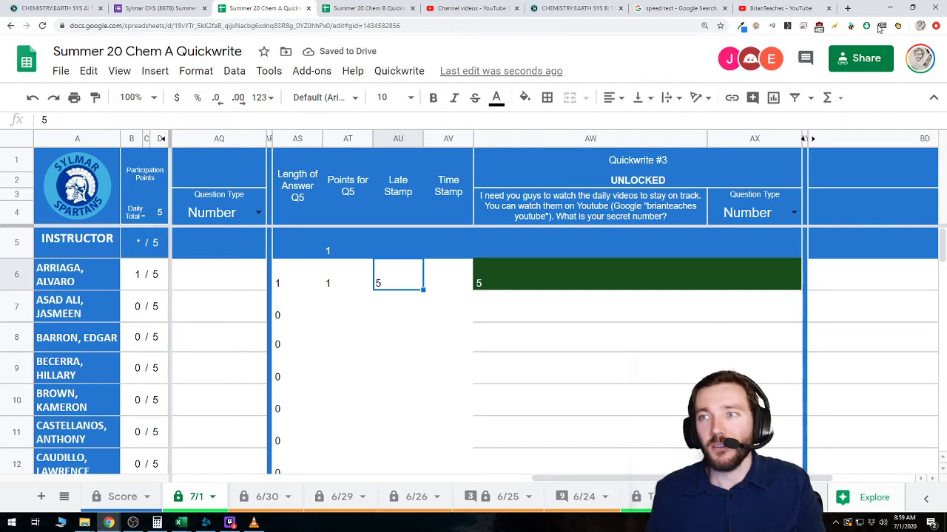
Search Google for "rng" in a new browser tab and open the RANDOM.ORG random number site
left_click(848, 6)
type("rng")
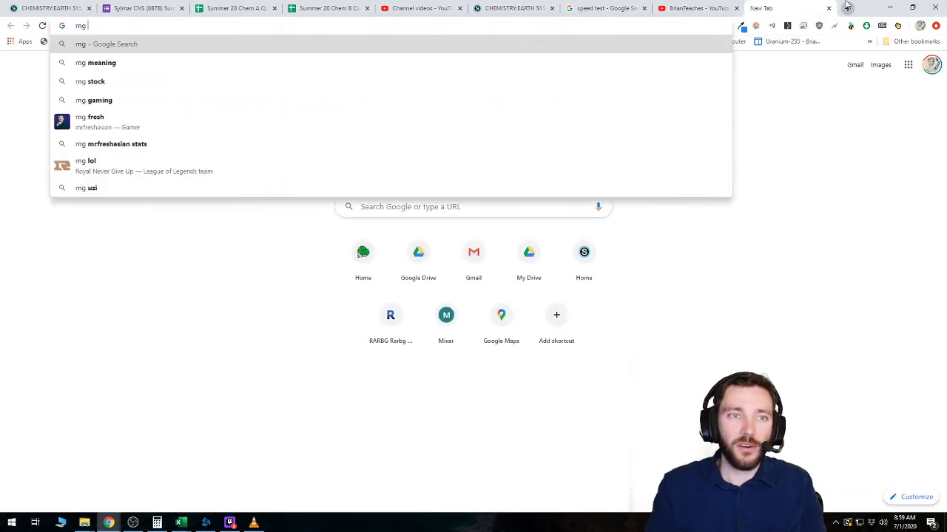
key("Return")
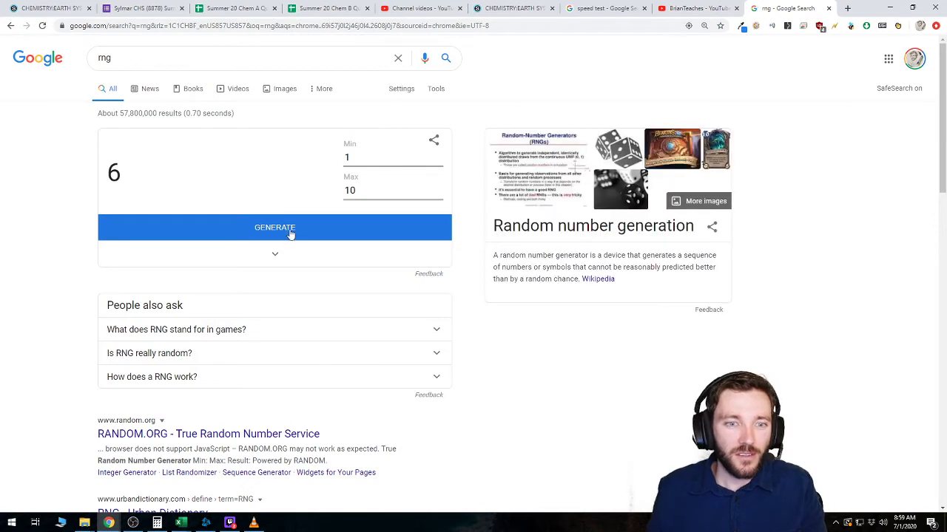
left_click(171, 434)
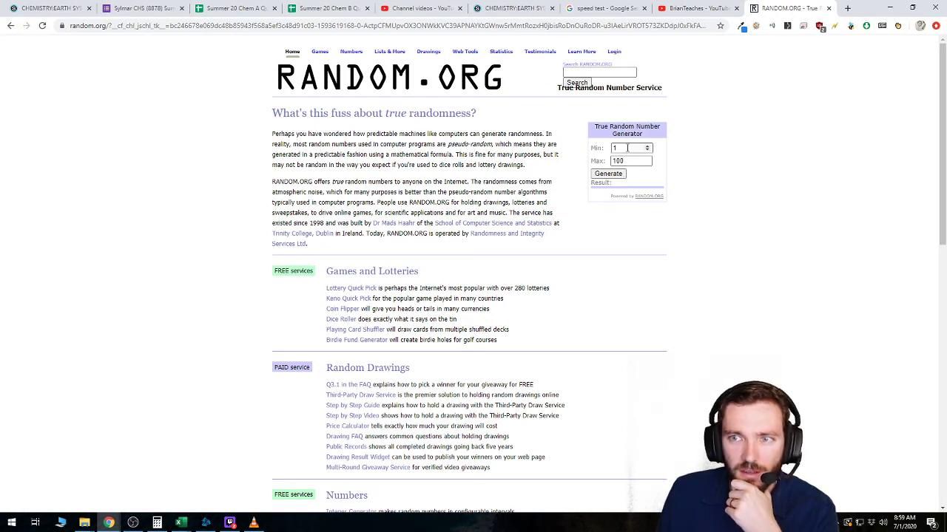
Generate one random number between 1 and 100 and look over the site's other free generators
left_click(618, 175)
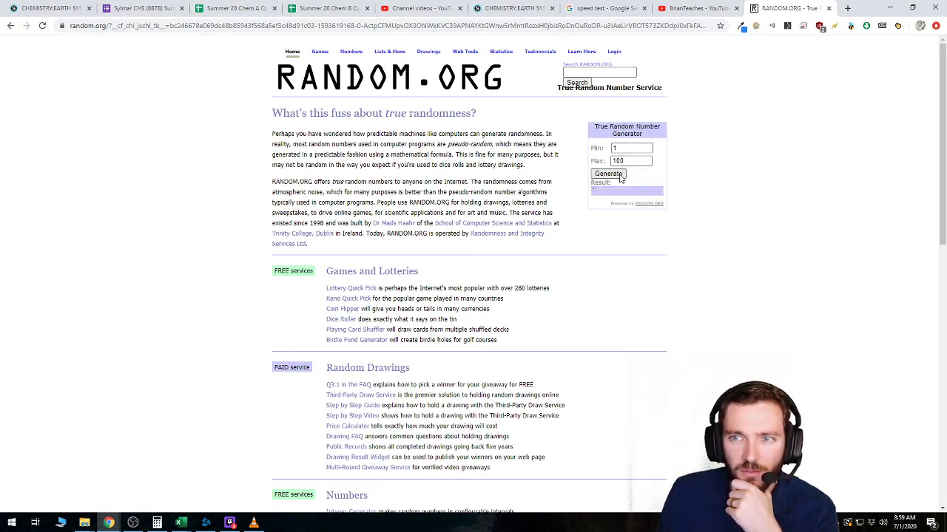
scroll(440, 254, "down", 5)
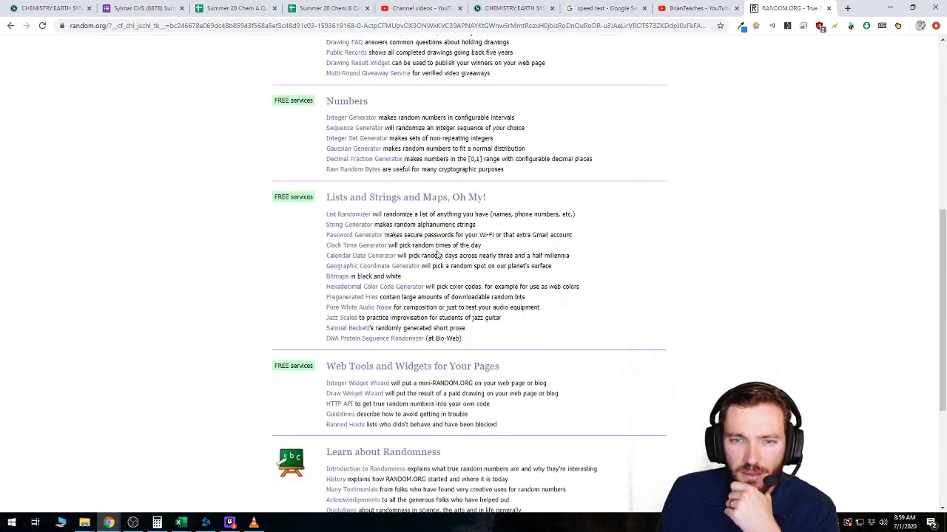
scroll(441, 253, "up", 5)
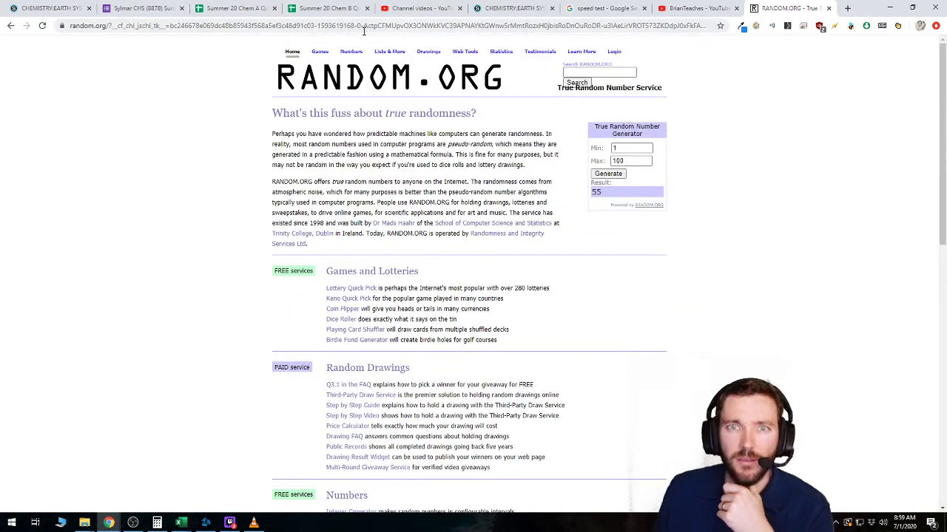
Search Google for "create a matrix of rng", refine it to "create a matrix of rng values", and scan the results
key("ctrl+l")
type("c")
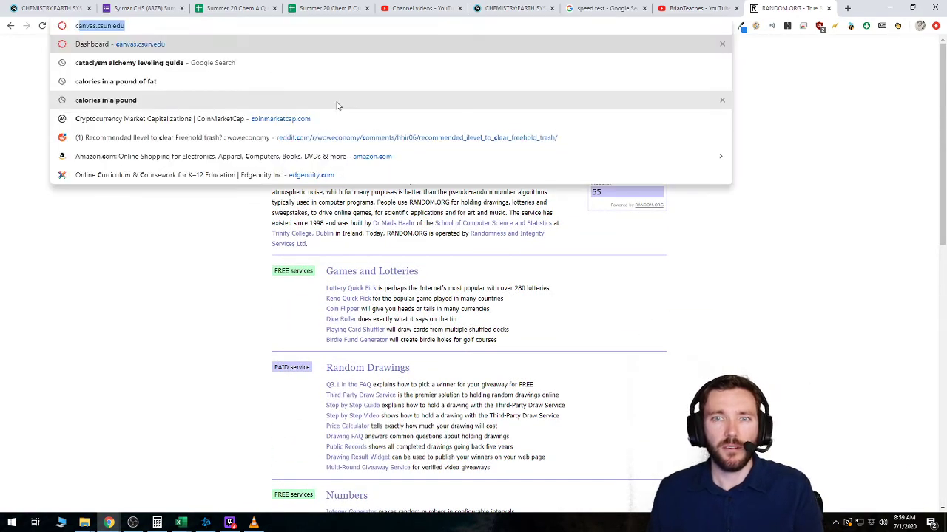
type("reate a matrix of rng")
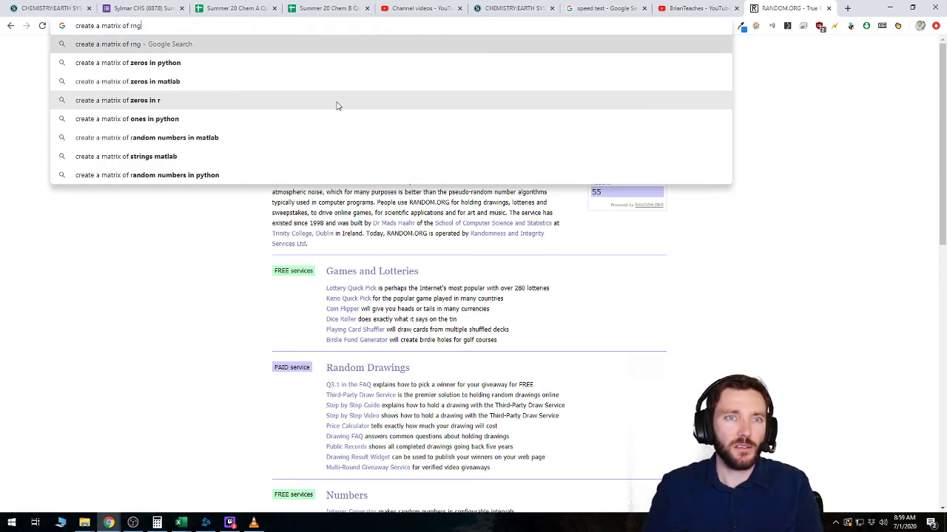
key("Return")
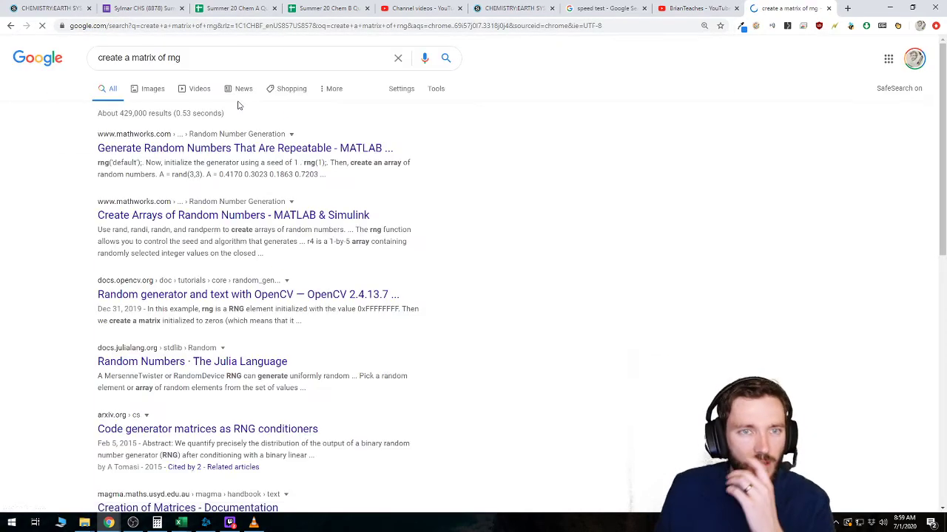
left_click(234, 58)
type("values")
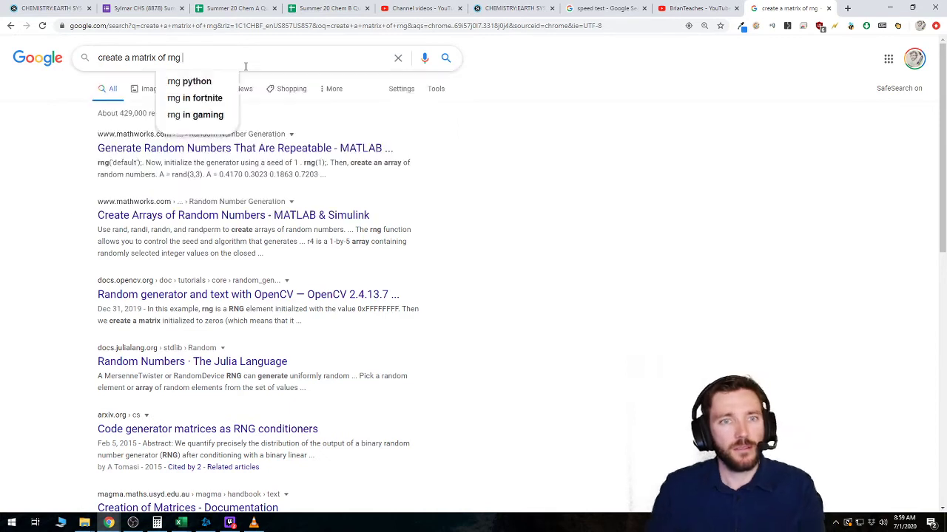
key("Return")
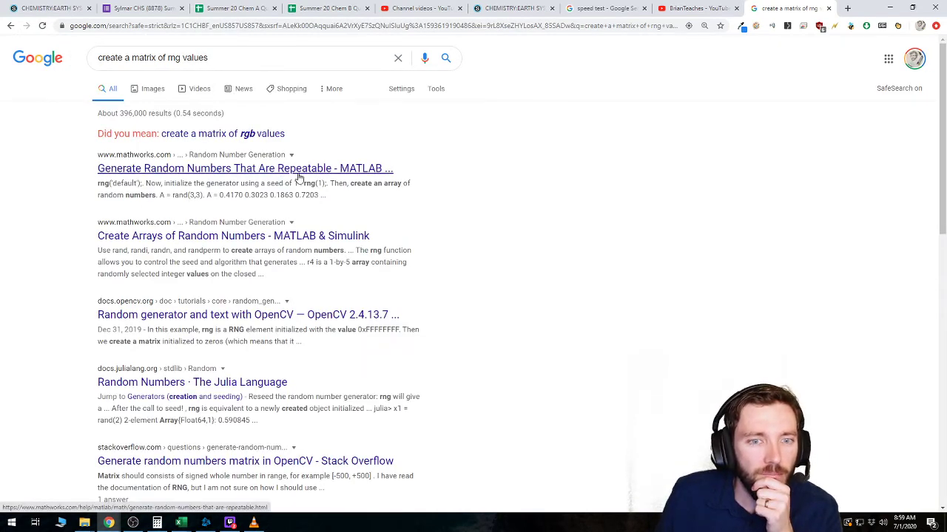
scroll(298, 179, "down", 2)
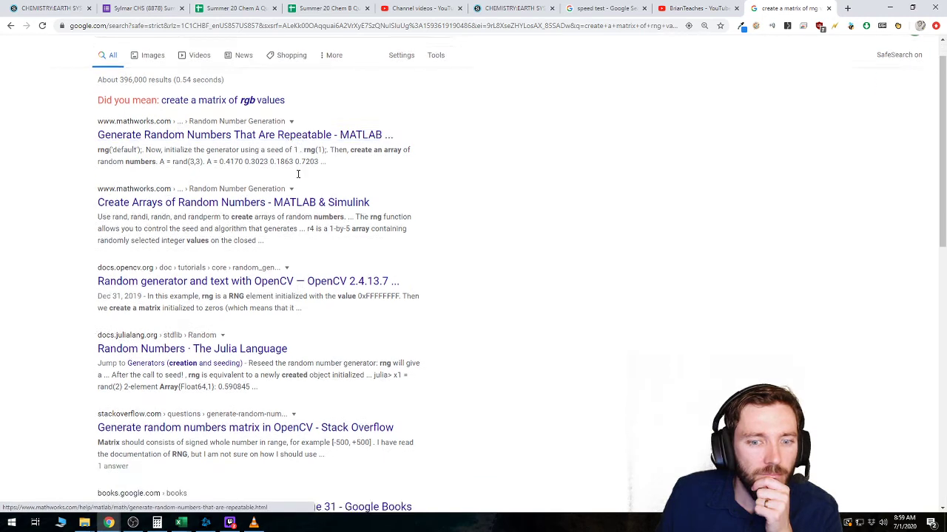
scroll(299, 181, "up", 2)
Search Google for "rng" again and examine the built-in number generator's extra tools and the results below it
left_click(238, 57)
key("ctrl+a")
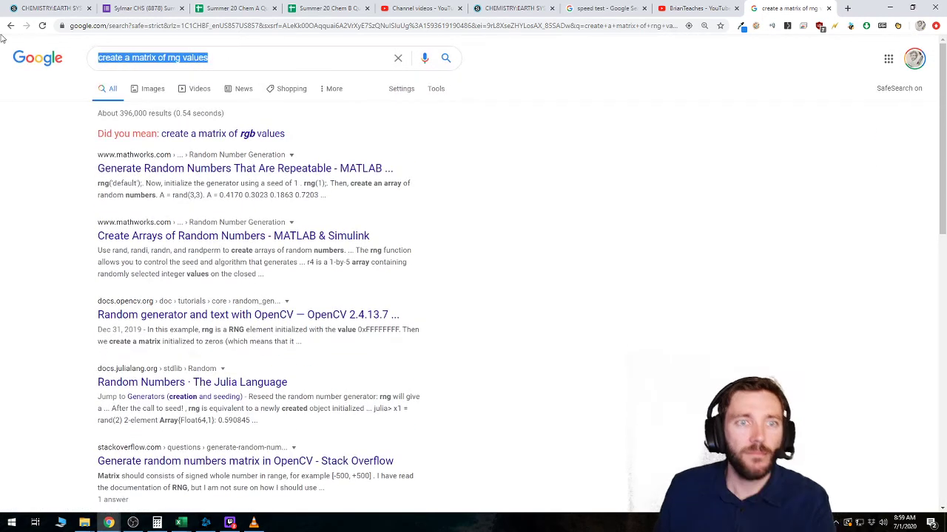
type("rng")
key("Return")
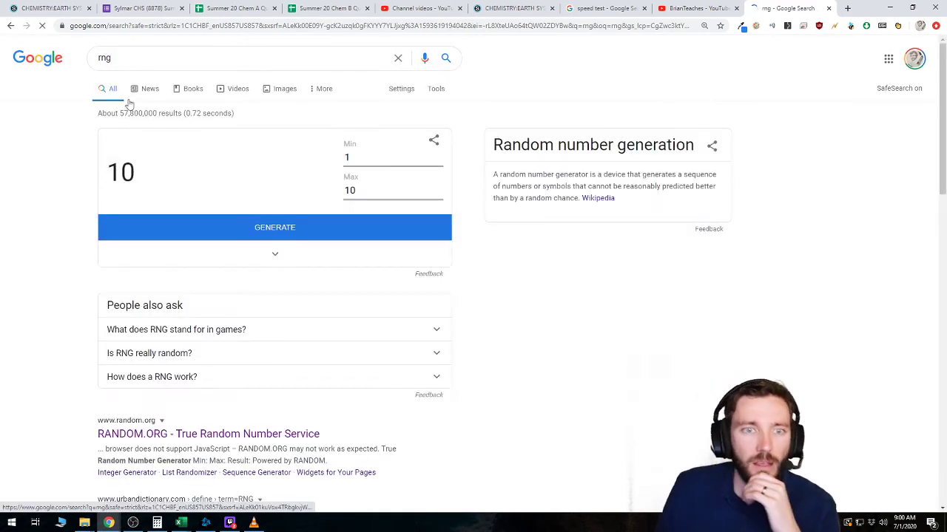
left_click(270, 255)
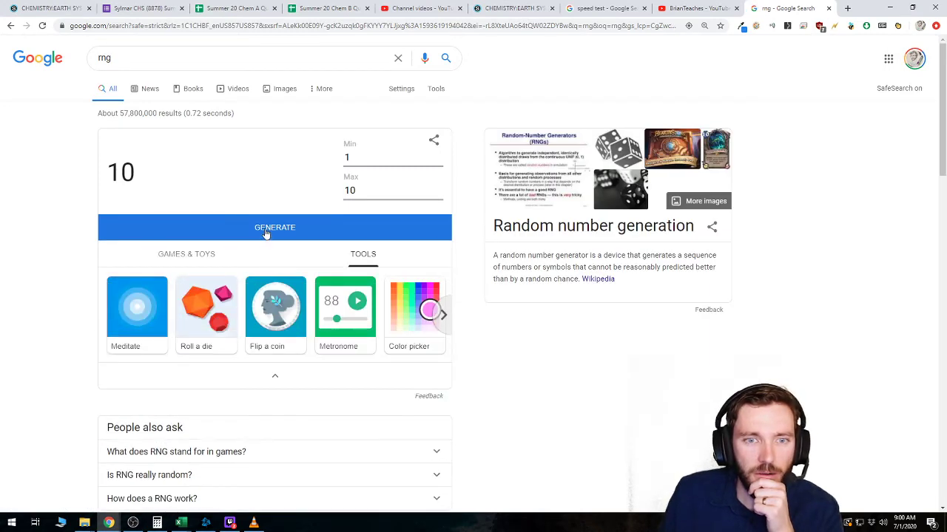
scroll(451, 280, "down", 3)
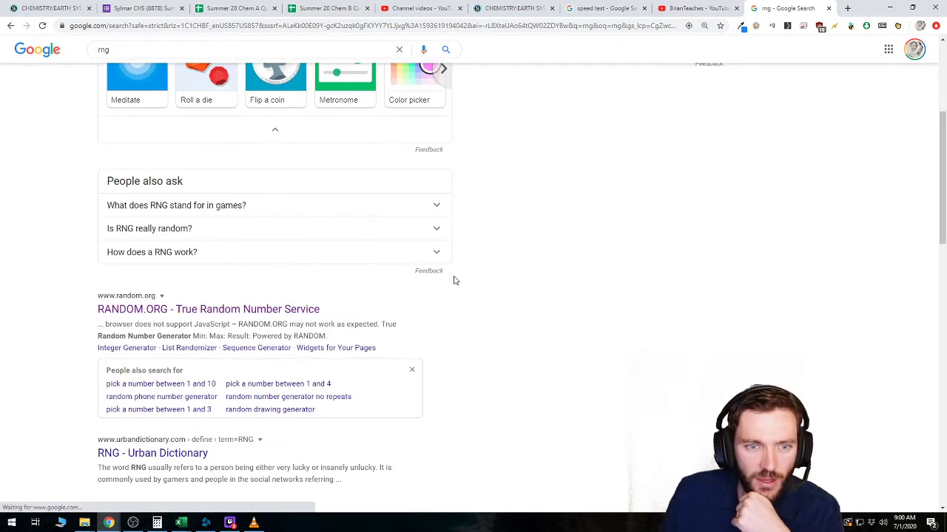
scroll(455, 280, "down", 1)
scroll(453, 278, "down", 2)
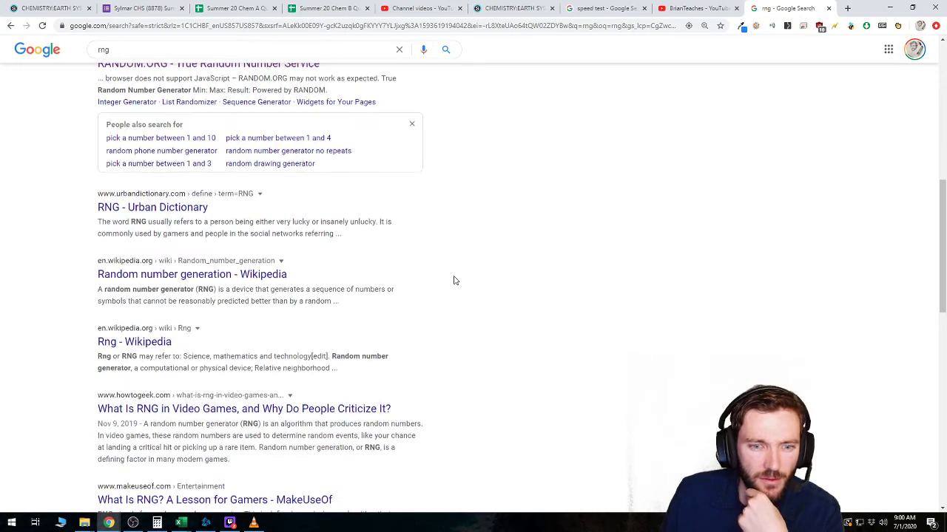
scroll(452, 277, "up", 7)
Search Google for "rng sequence" and open RANDOM.ORG's Random Sequence Generator
left_click(137, 62)
type("seq")
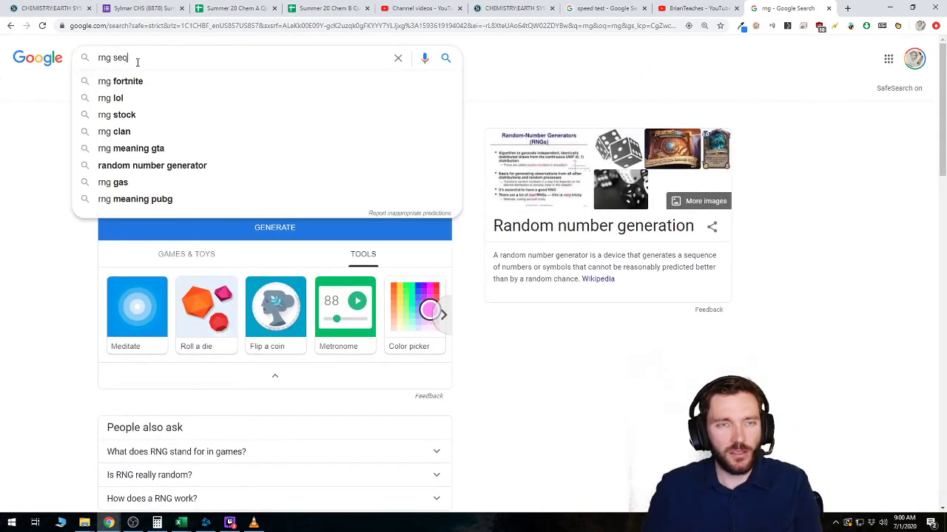
type("uence")
key("Return")
left_click(171, 57)
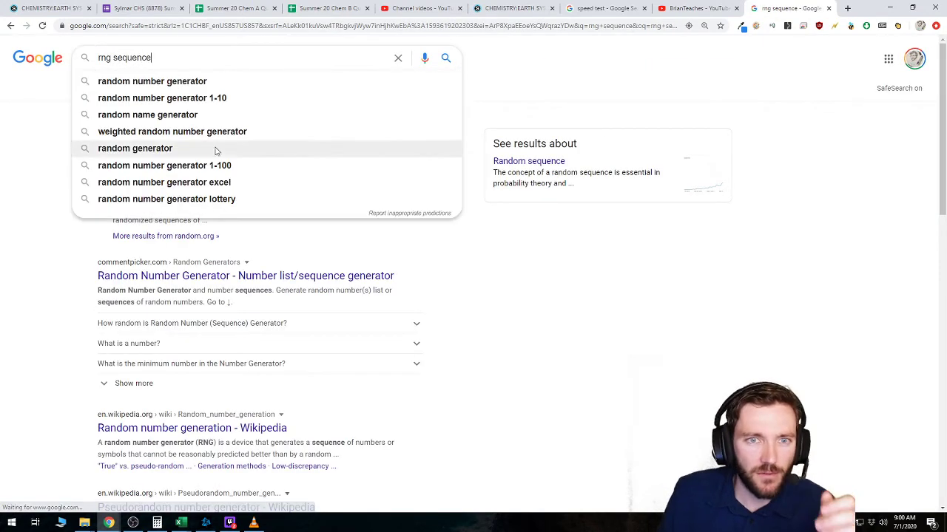
left_click(484, 236)
left_click(221, 152)
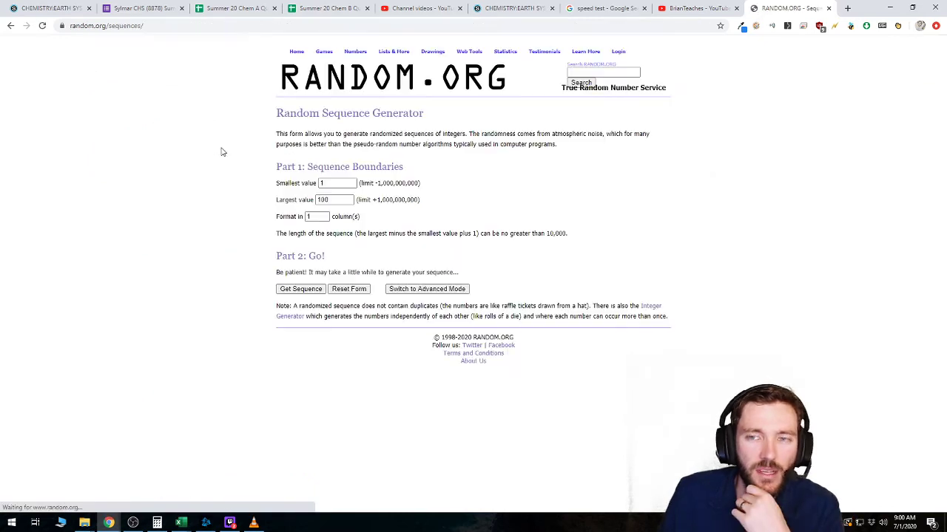
Generate a random sequence with smallest value 1 and largest value 100, formatted in 1 column
left_click(337, 199)
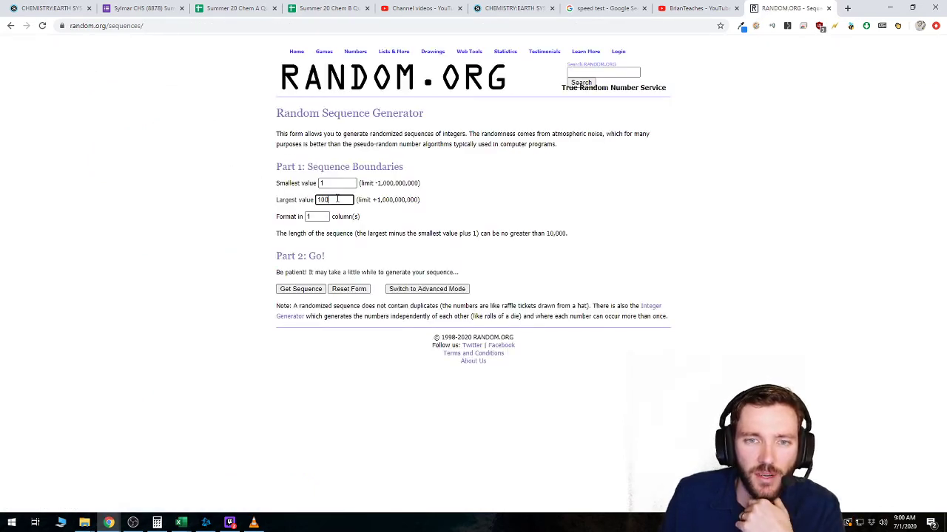
left_click(315, 219)
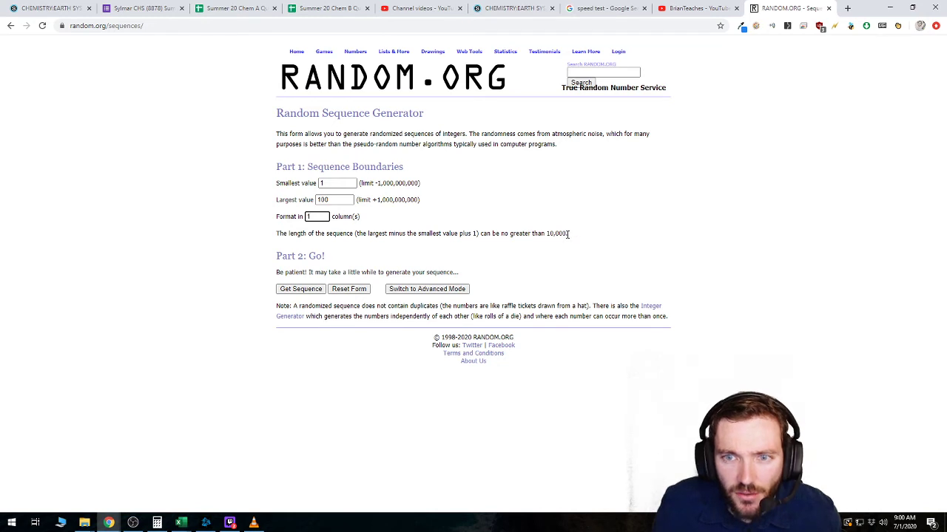
left_click(311, 289)
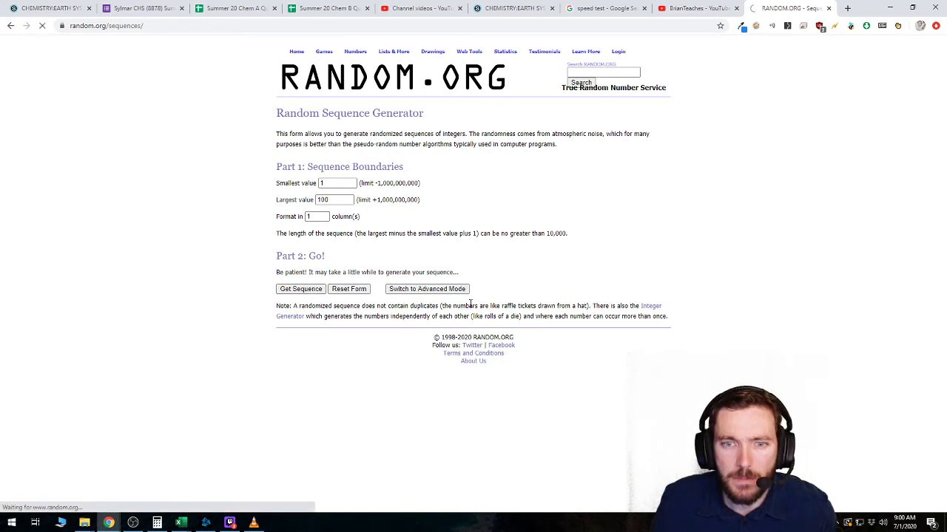
Select the generated numbers from the first entry, 42, down to 78
left_click_drag(294, 158, 305, 360)
scroll(321, 360, "down", 3)
scroll(300, 345, "up", 3)
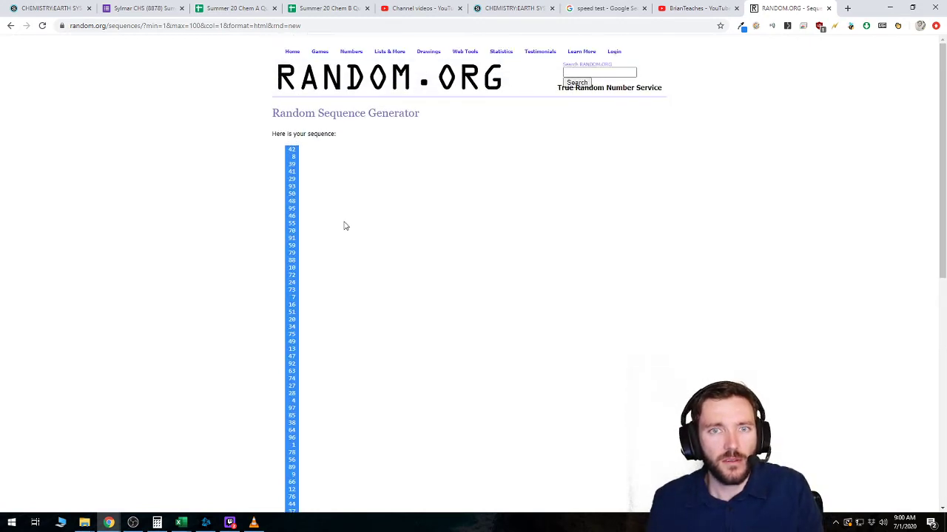
left_click(294, 150)
left_click_drag(290, 150, 300, 453)
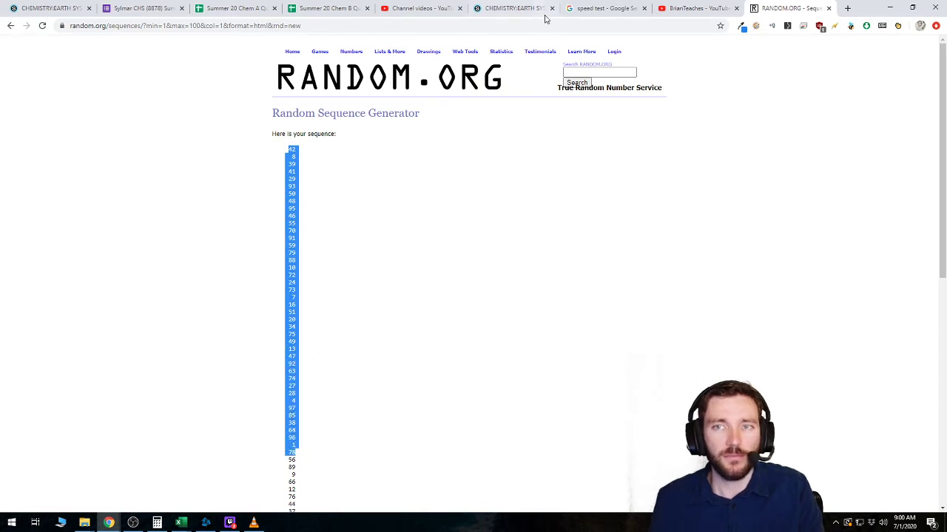